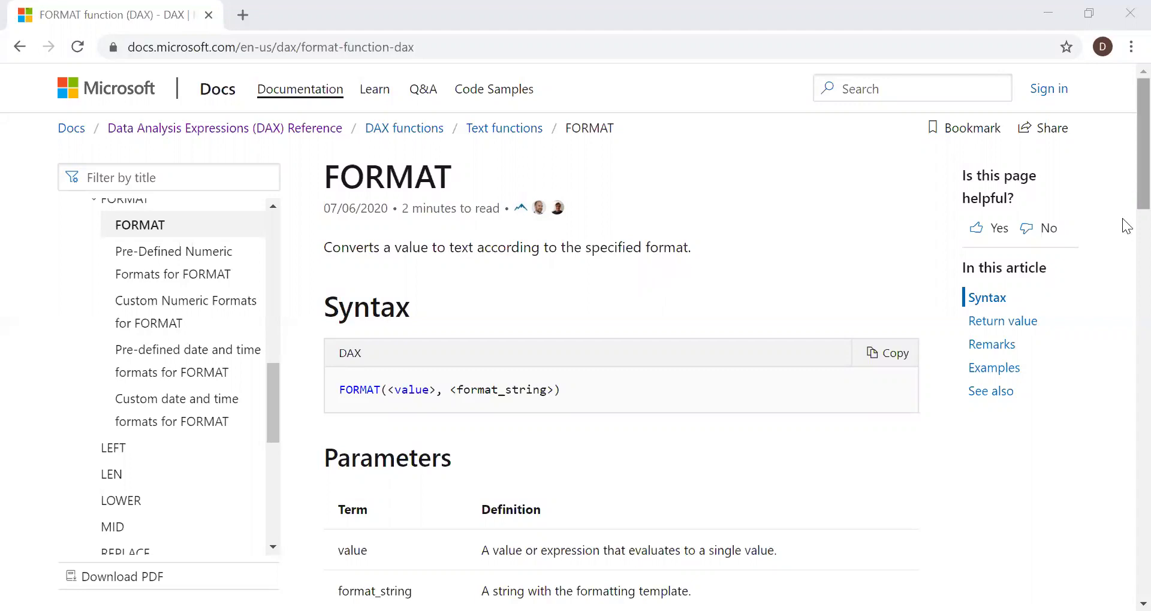
Step: Read the DAX FORMAT function documentation, covering its parameters, return value, remarks and examples
scroll(480, 346, down, 2)
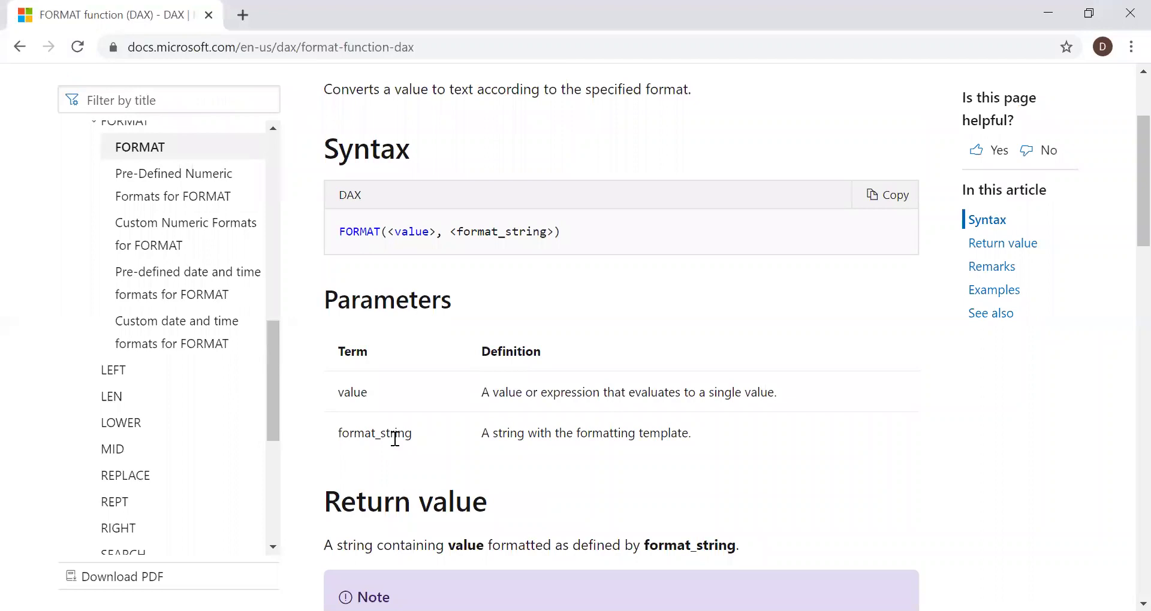
drag(500, 395, 776, 398)
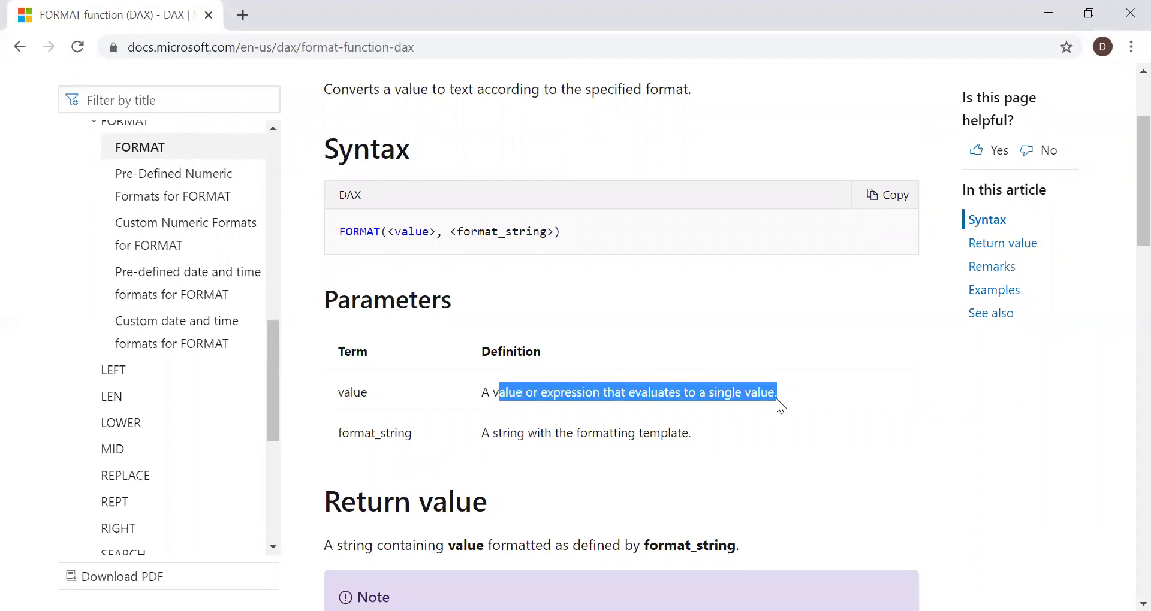
drag(482, 433, 693, 442)
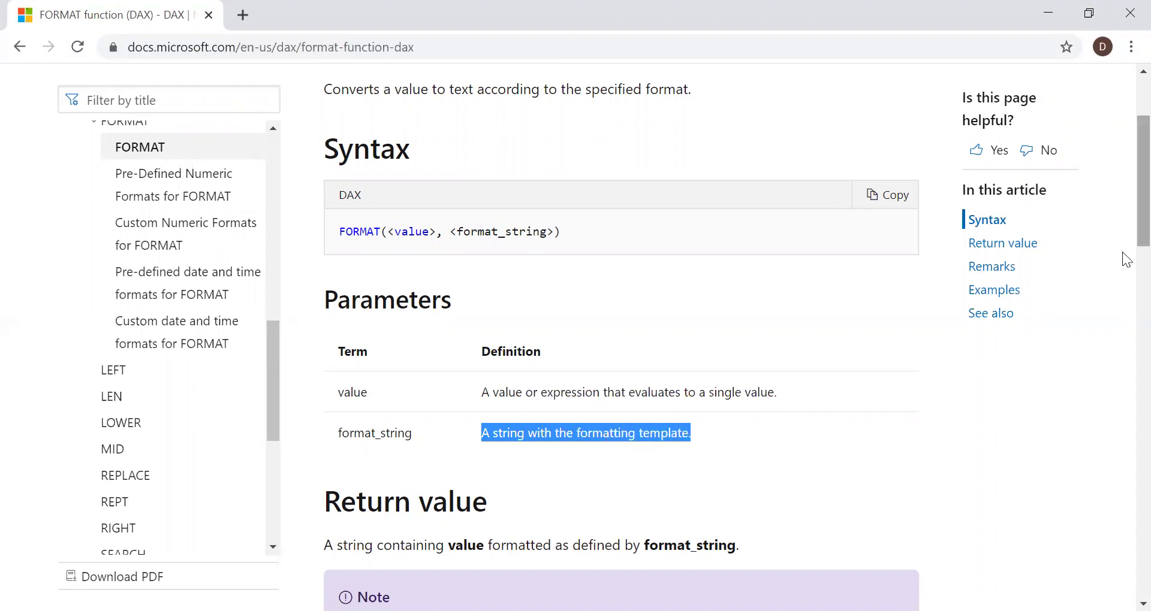
scroll(1123, 276, down, 3)
click(768, 329)
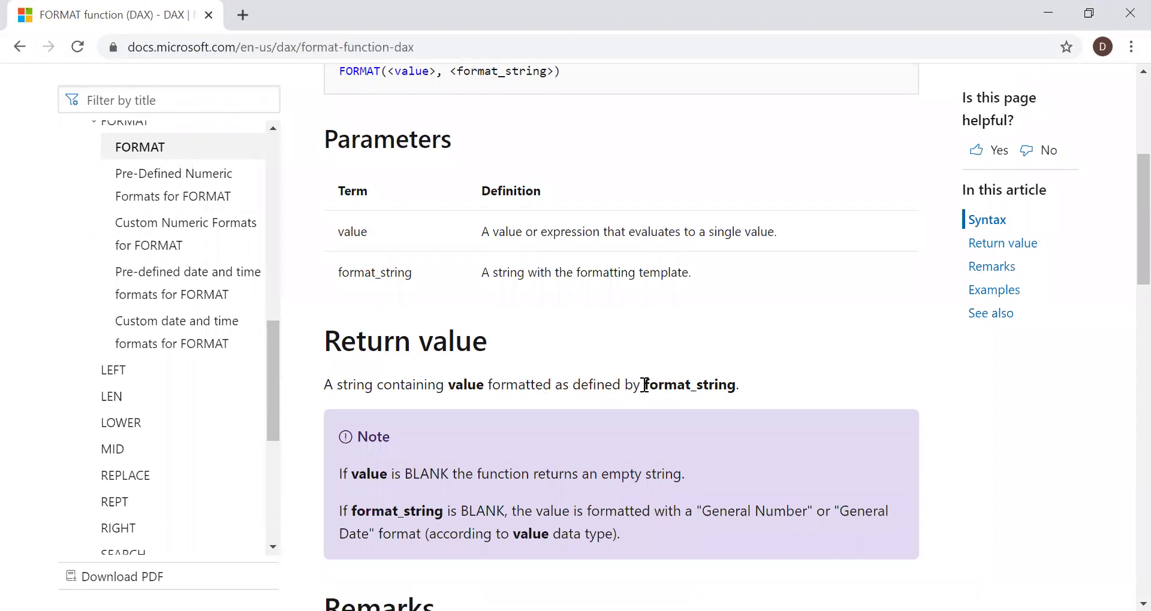
drag(644, 386, 736, 385)
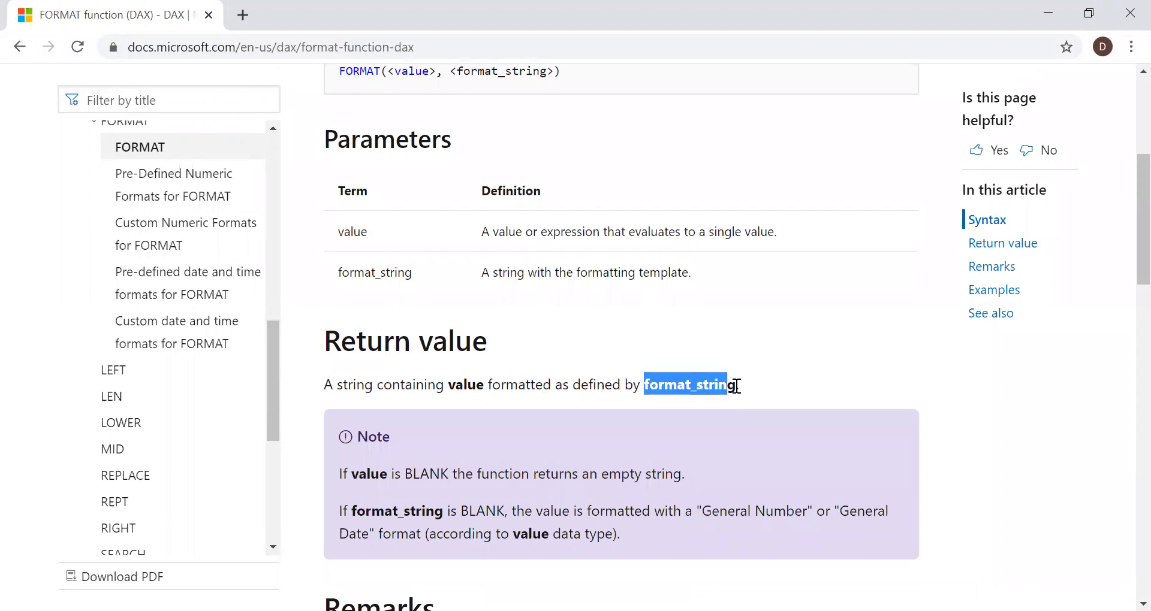
click(879, 357)
scroll(1123, 269, down, 4)
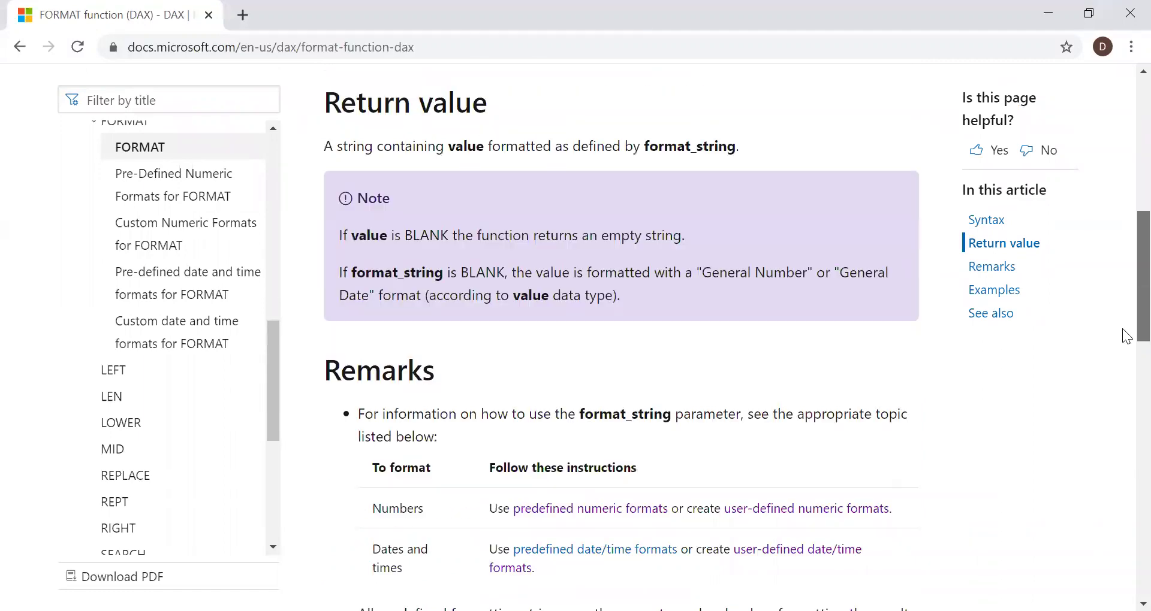
scroll(1127, 359, down, 9)
scroll(1126, 497, down, 1)
scroll(1125, 531, down, 2)
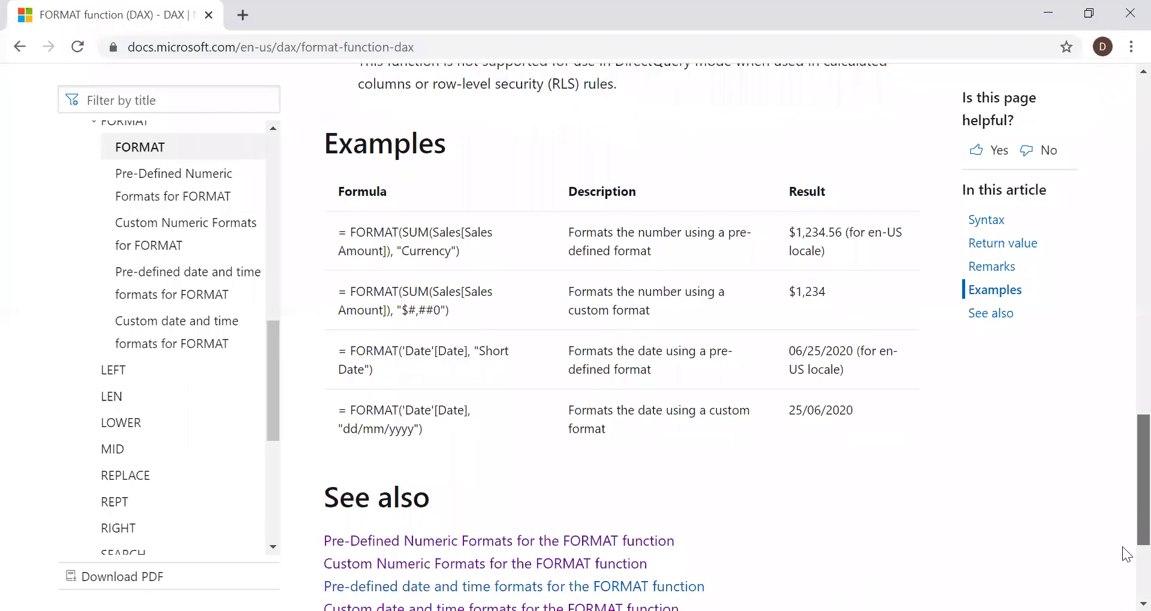
scroll(284, 306, up, 10)
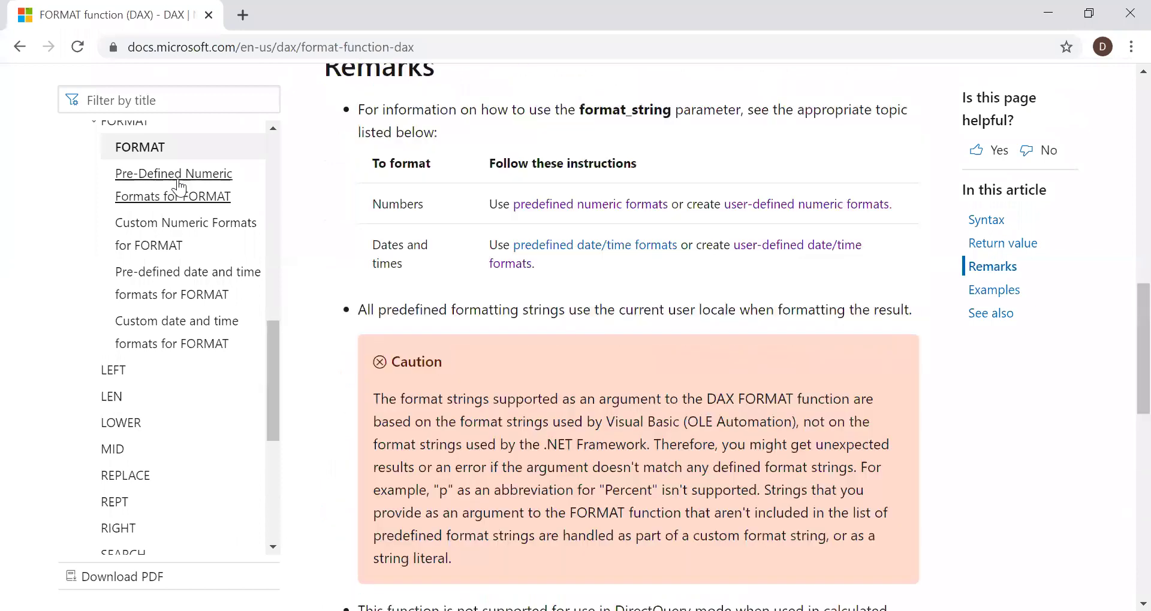
Step: Open the Pre-Defined Numeric Formats for FORMAT page and read its format table, remarks and usage examples
click(189, 193)
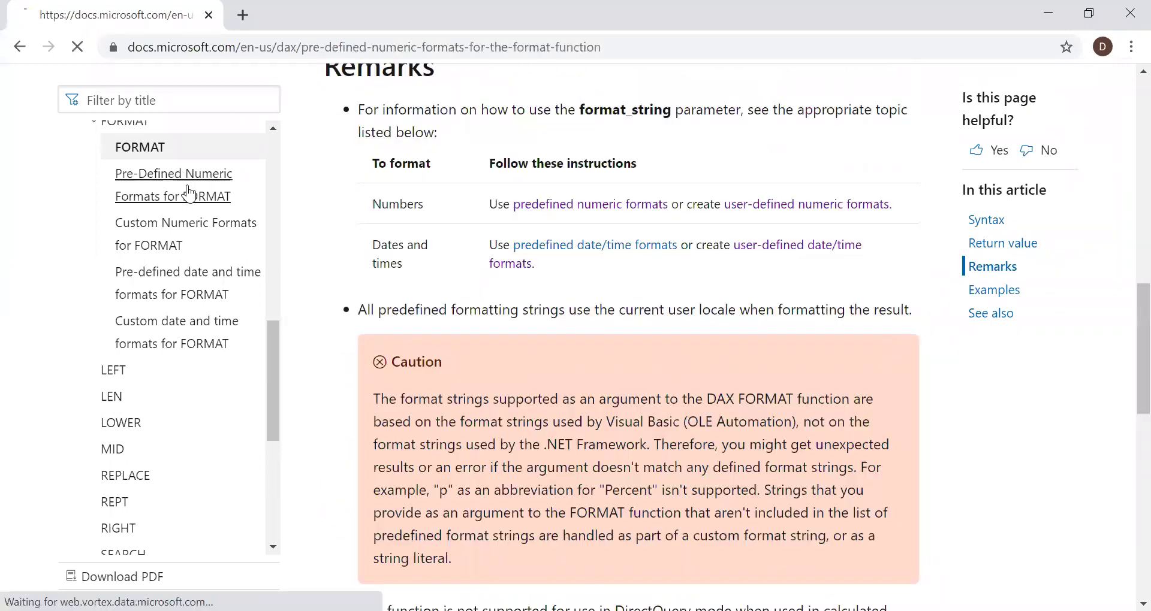
scroll(1126, 207, down, 1)
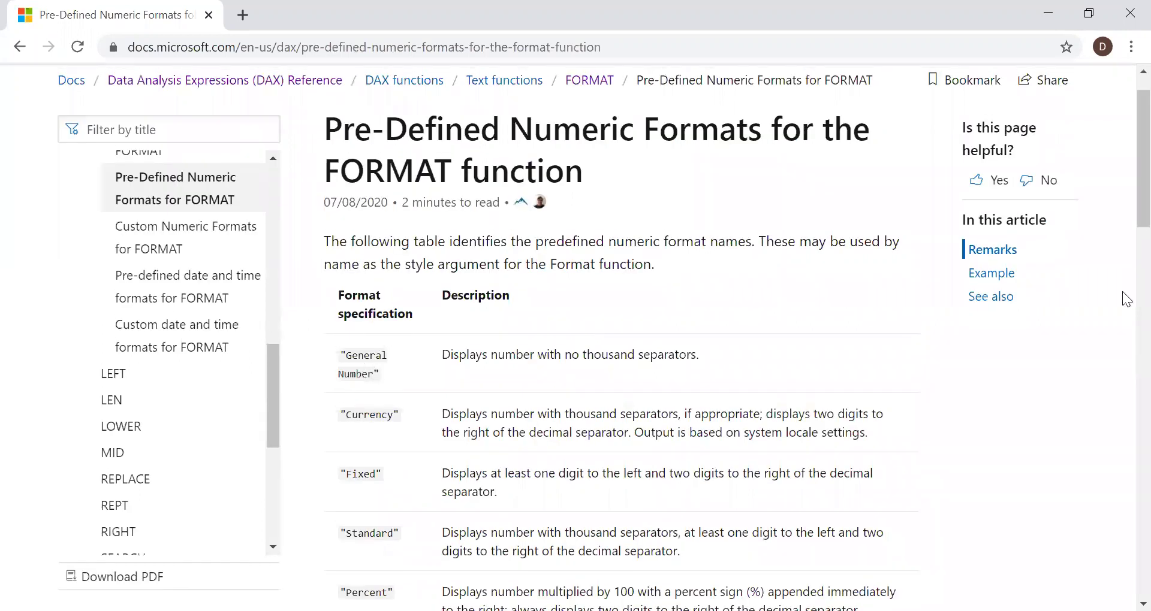
scroll(1125, 209, down, 2)
scroll(1126, 259, down, 2)
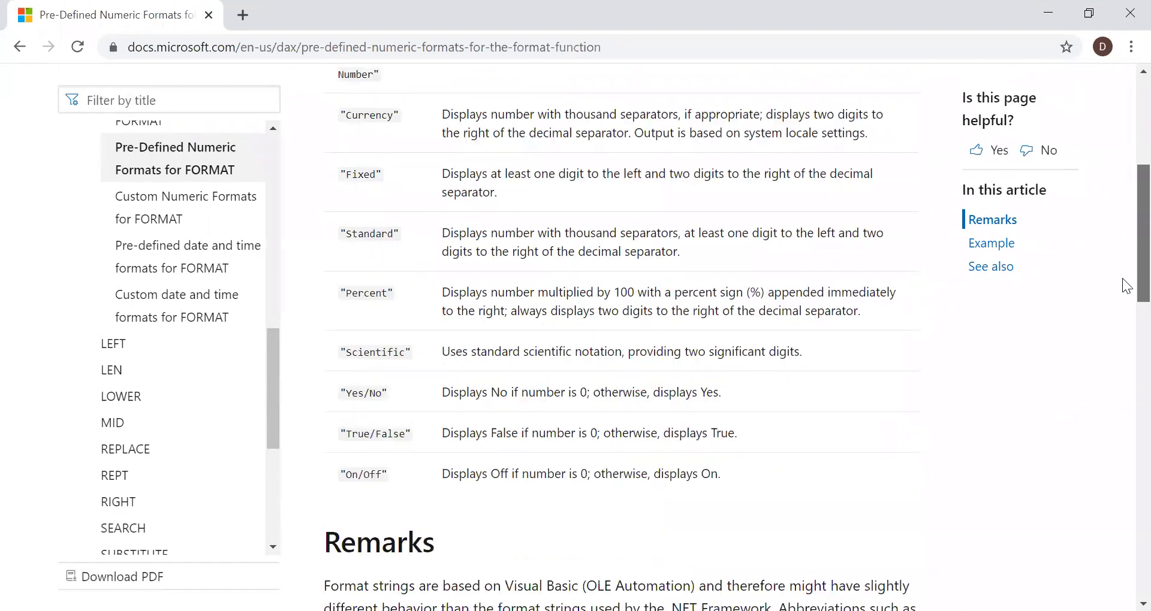
scroll(1124, 311, down, 2)
scroll(1126, 371, down, 1)
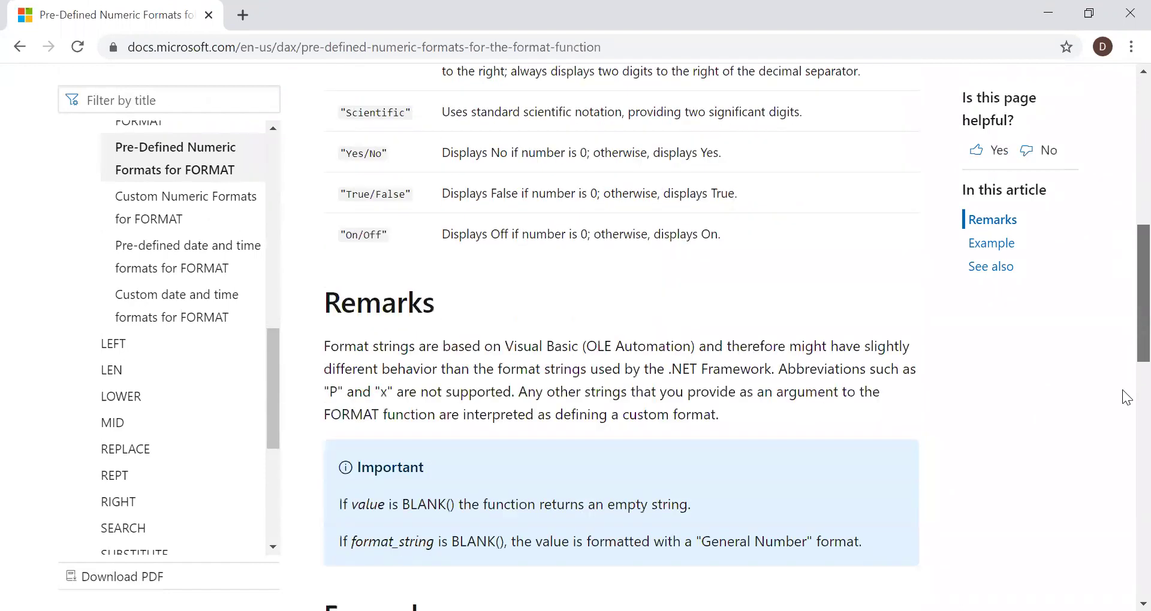
scroll(1124, 420, down, 5)
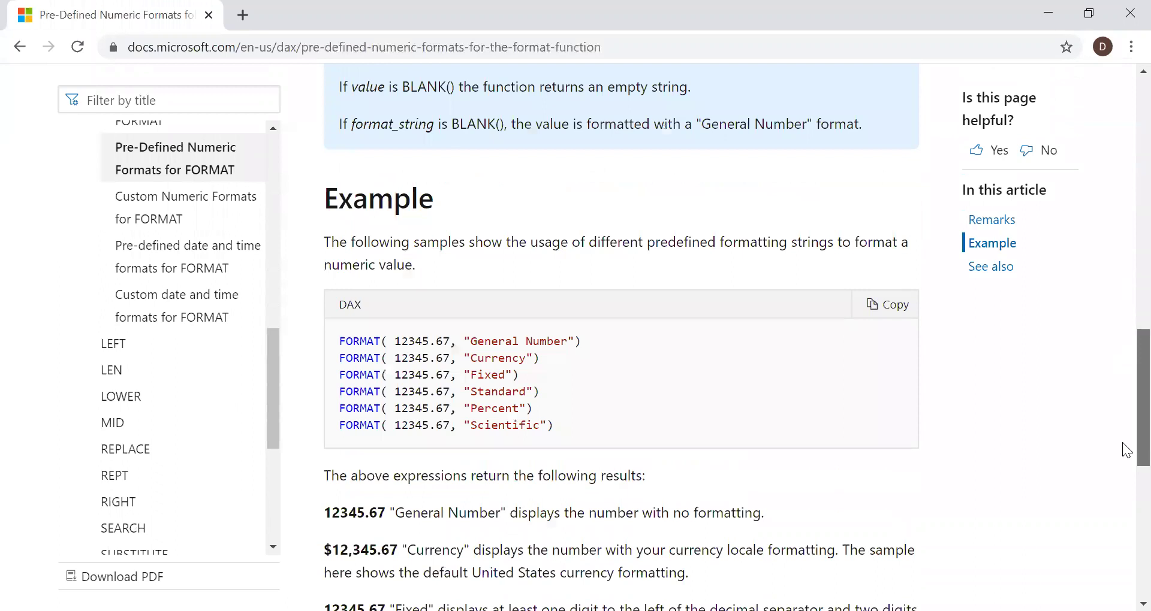
scroll(1124, 473, down, 1)
scroll(1124, 470, down, 2)
Step: Return to the format specification table and review the predefined numeric format names
scroll(1126, 335, up, 7)
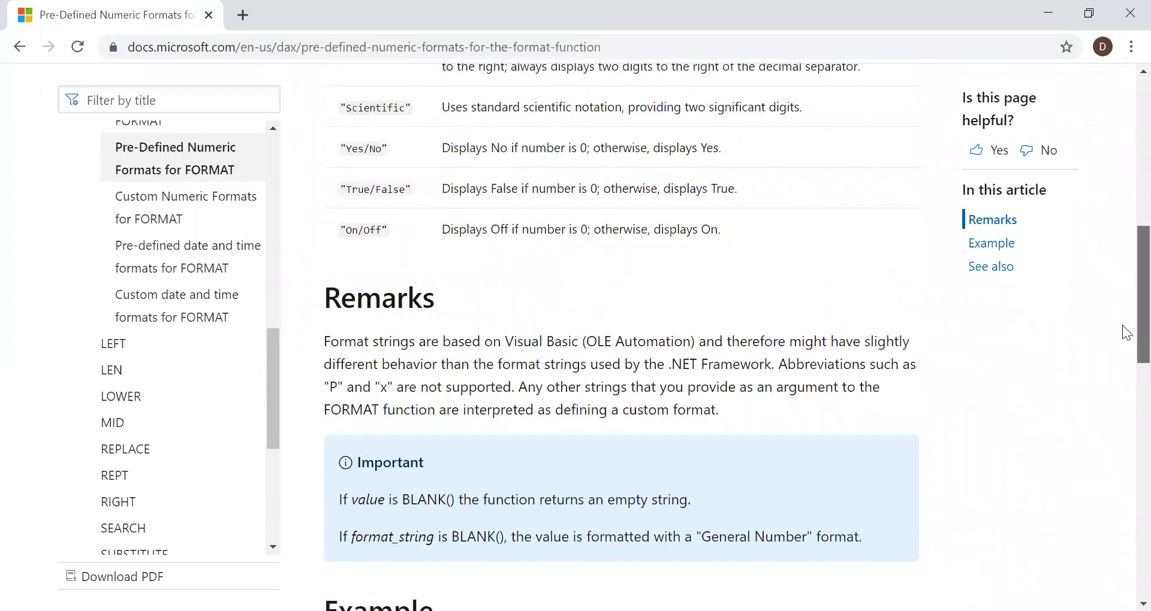
scroll(1126, 333, up, 6)
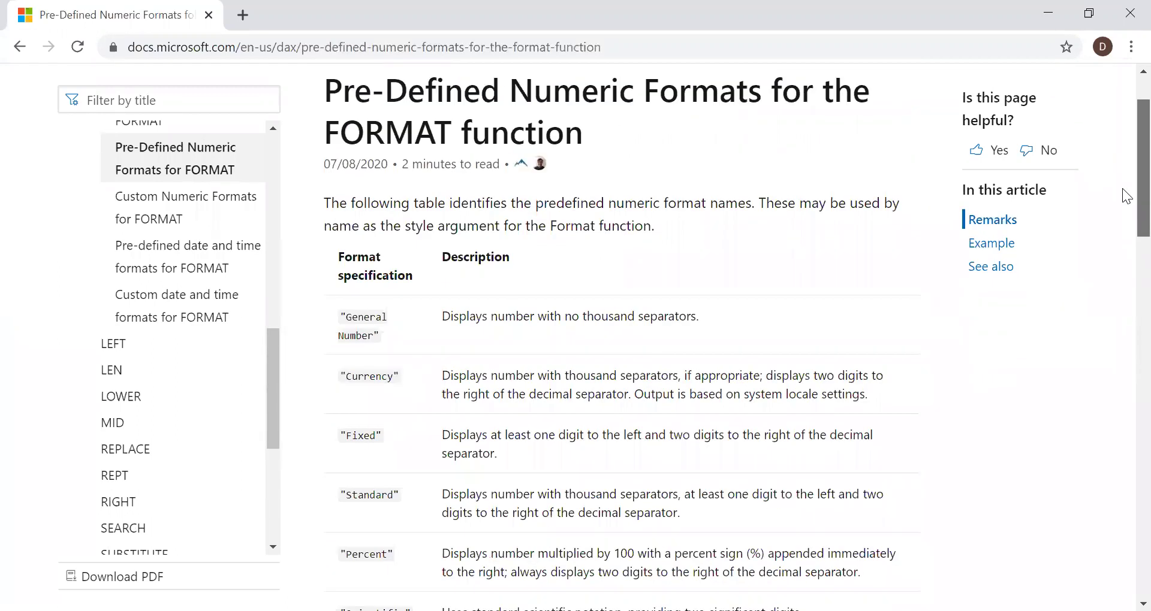
scroll(1125, 204, up, 2)
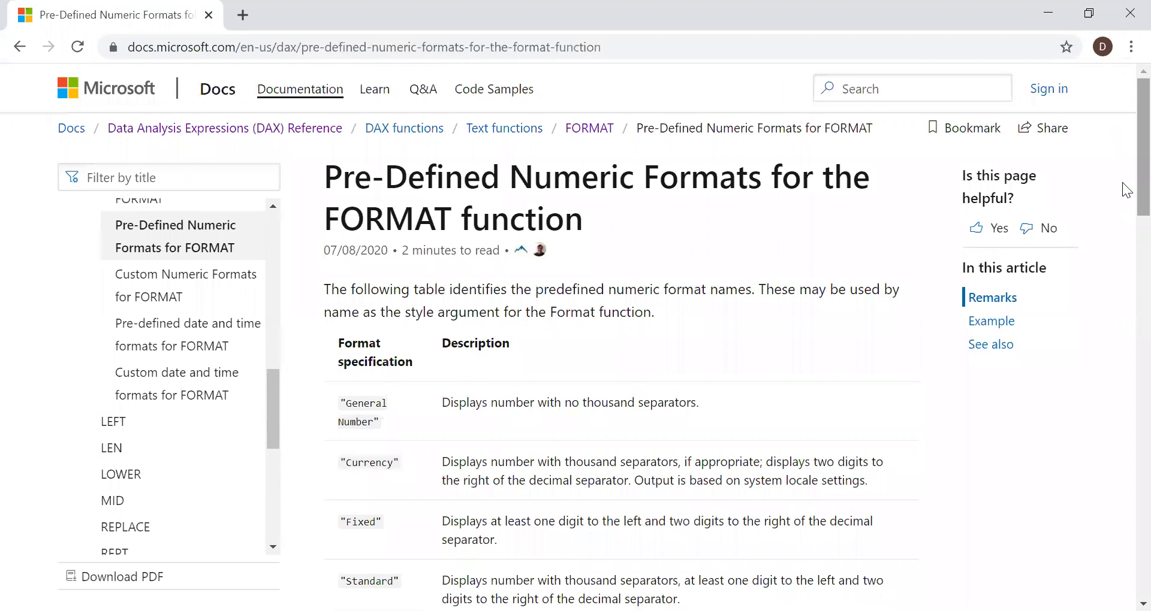
scroll(1124, 198, down, 1)
drag(334, 329, 426, 527)
click(1126, 283)
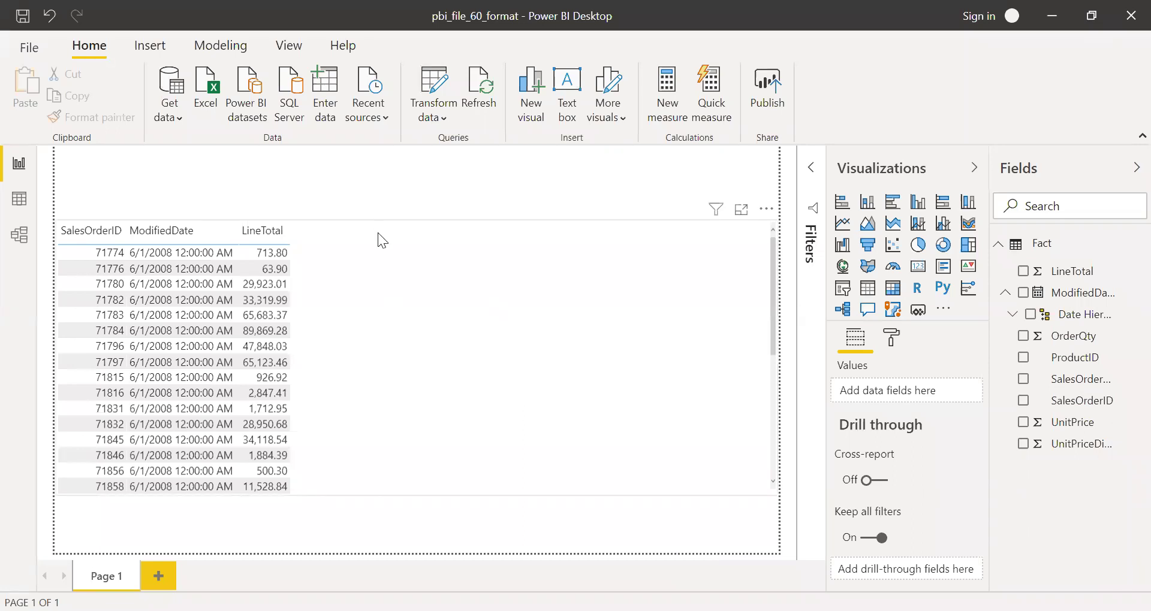
Step: Switch to Power BI Desktop, select the table visual on Page 1 and examine its ModifiedDate and LineTotal columns
click(772, 294)
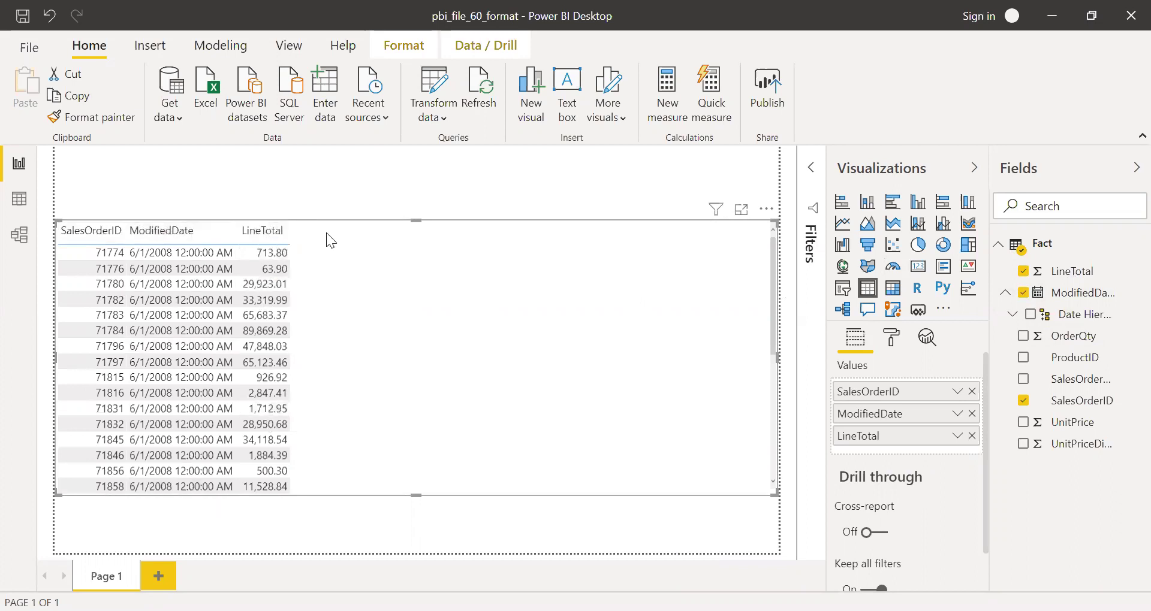
click(160, 230)
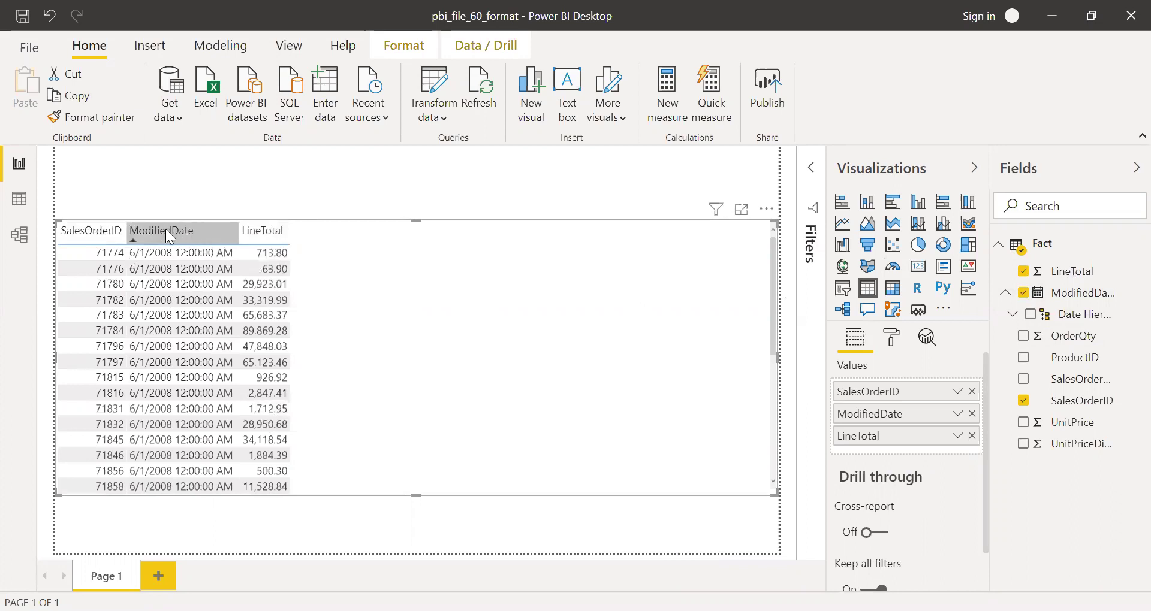
click(282, 239)
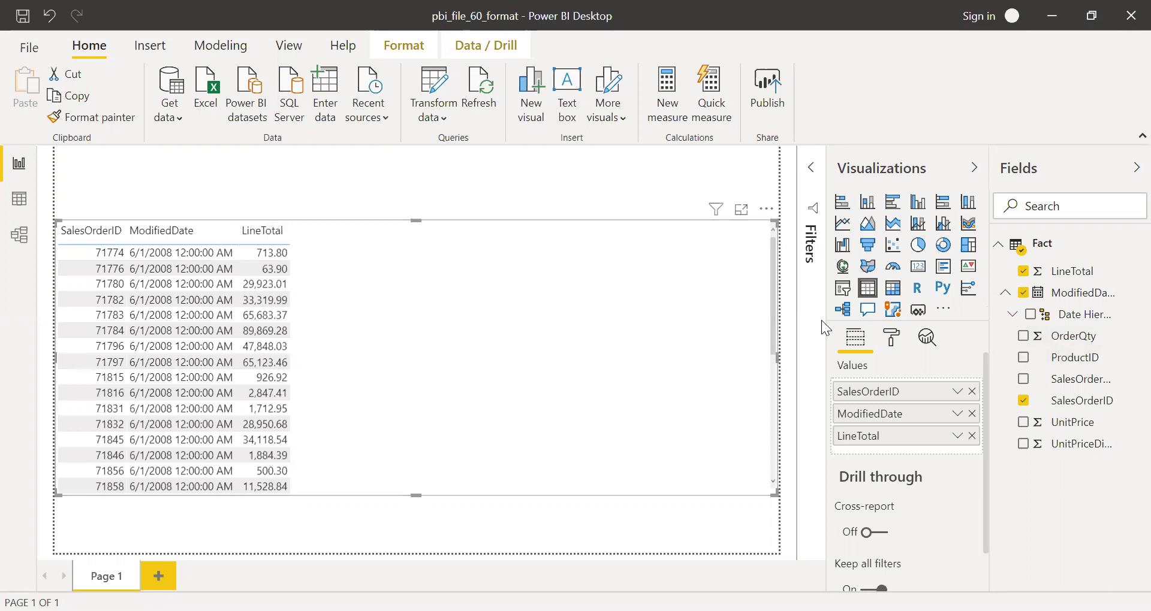
Step: Create the measure Line_Total_Cur = SUM('Fact'[LineTotal]) and add it to the table visual
click(676, 105)
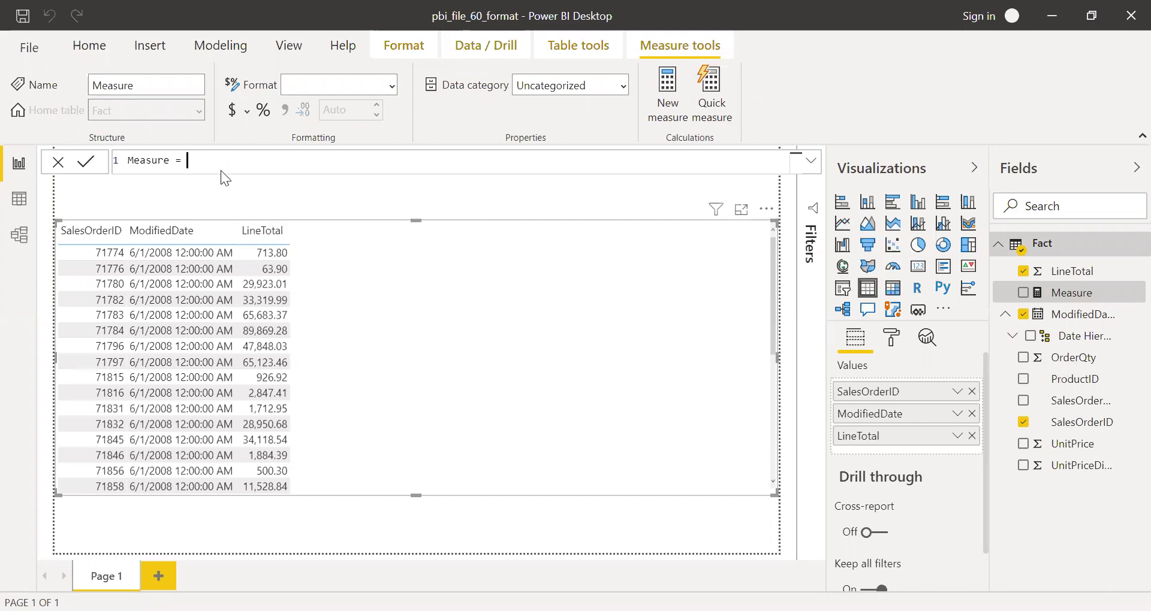
key(ctrl+a)
text(Line_Total_Cur = )
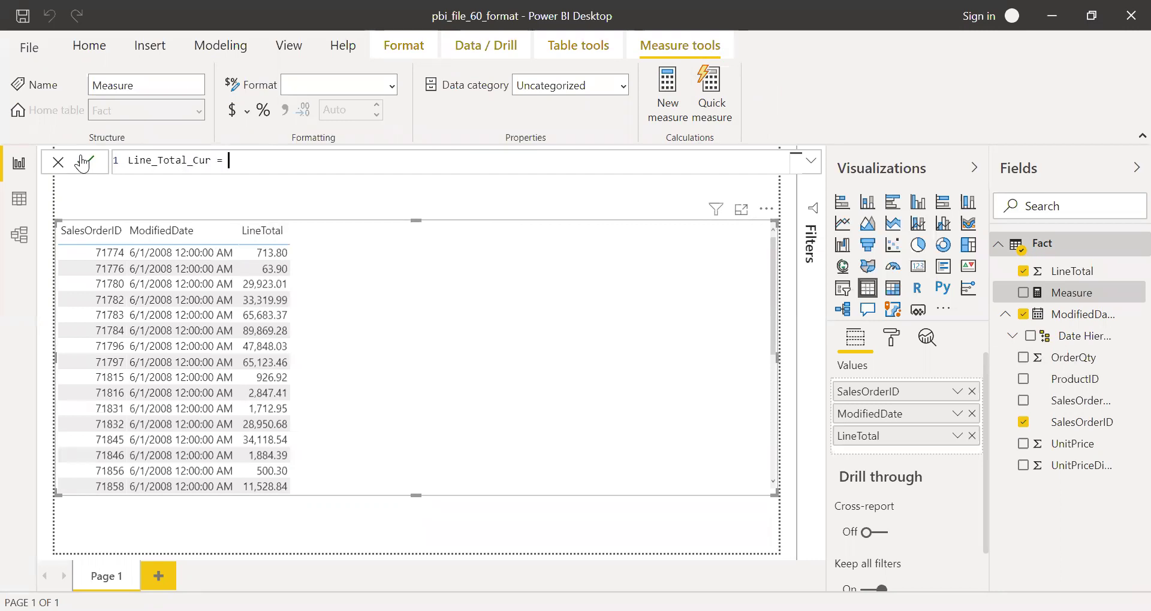
text(SUM()
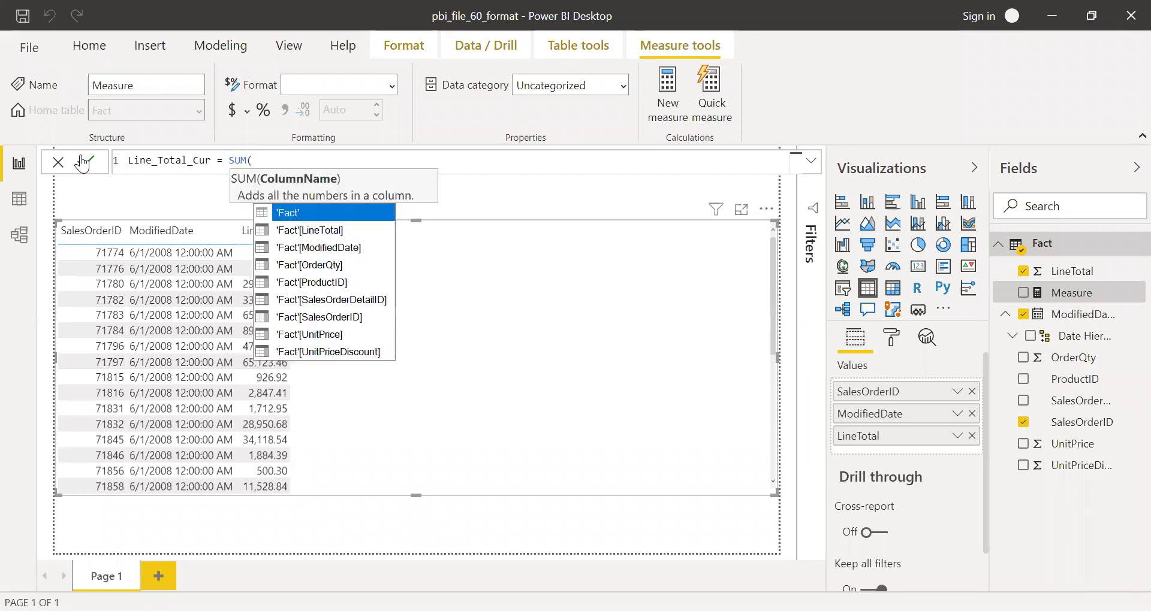
key(Down)
key(Tab)
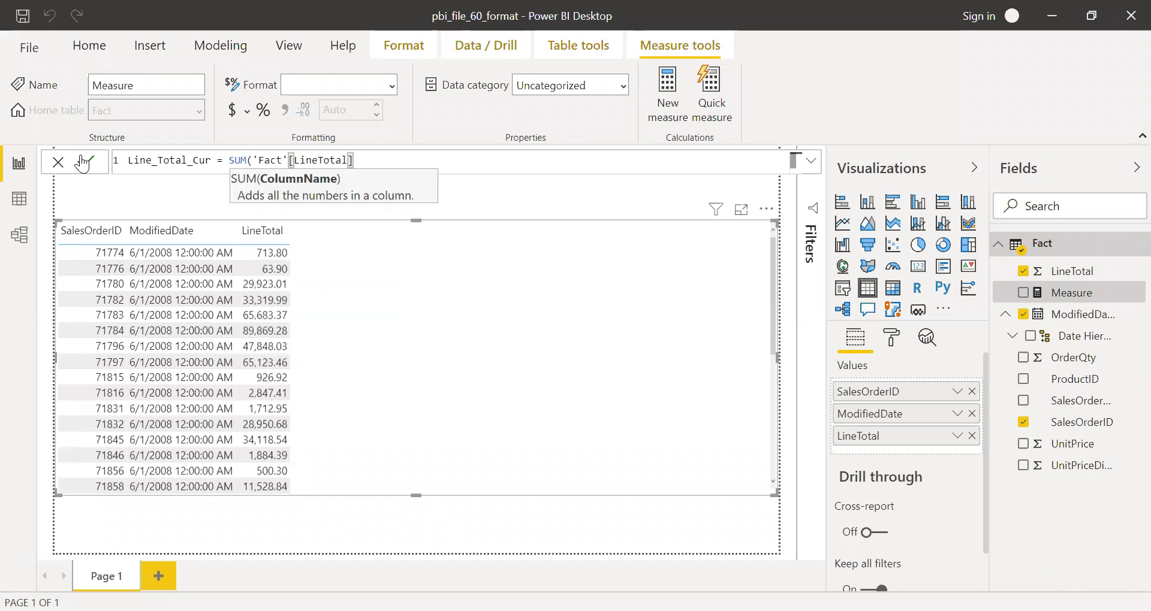
text())
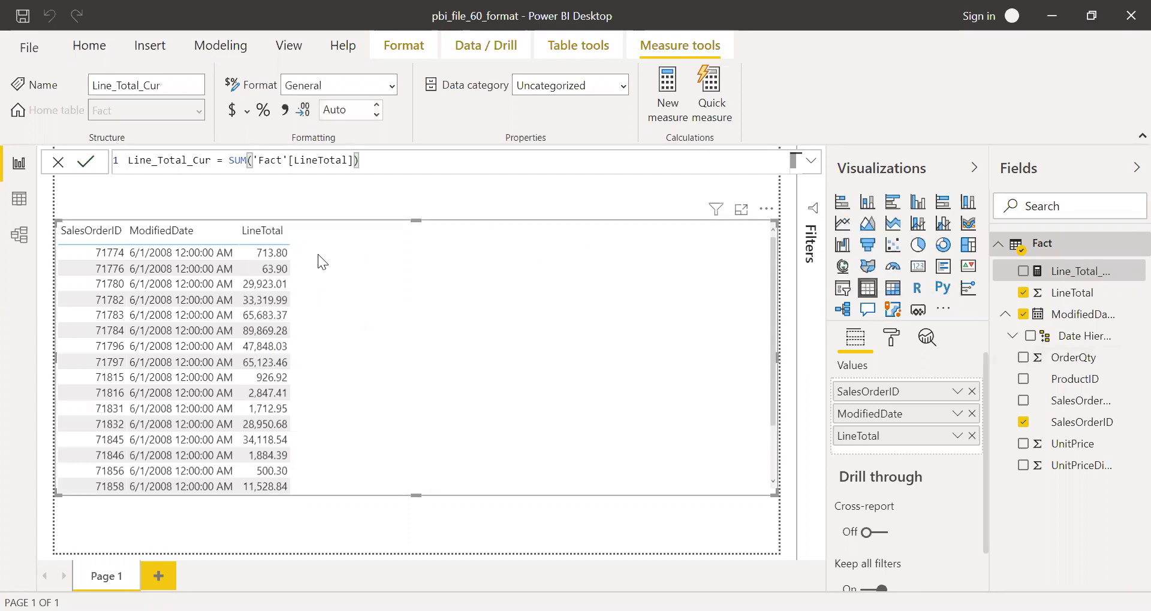
drag(1094, 281, 354, 305)
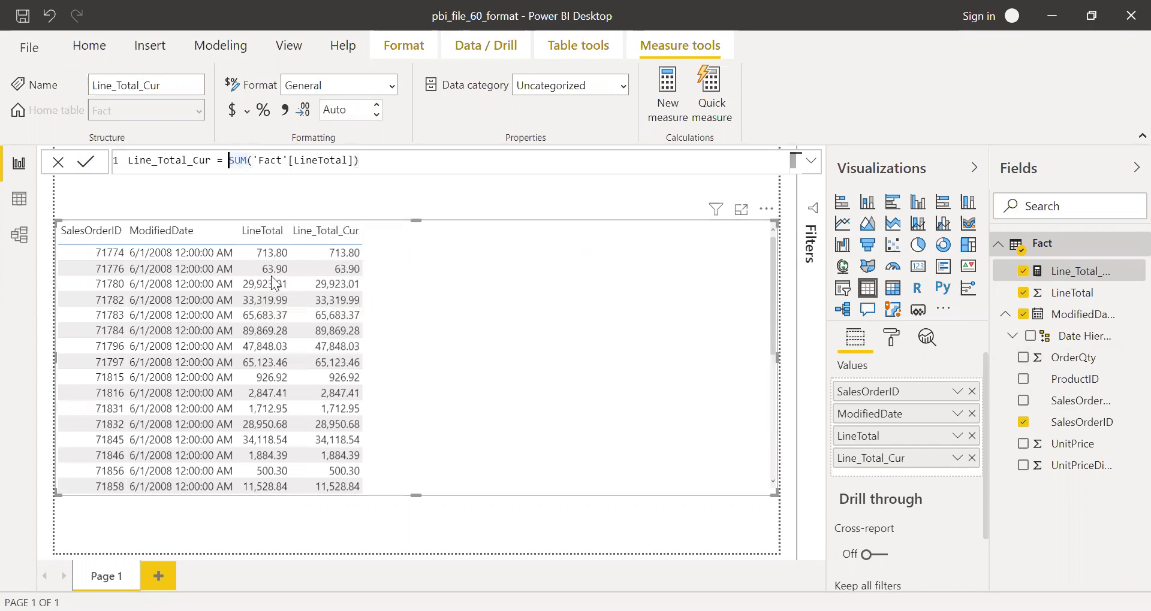
Step: Wrap the SUM in Line_Total_Cur with FORMAT using the "Currency" format string and commit the formula
text(FORMAT()
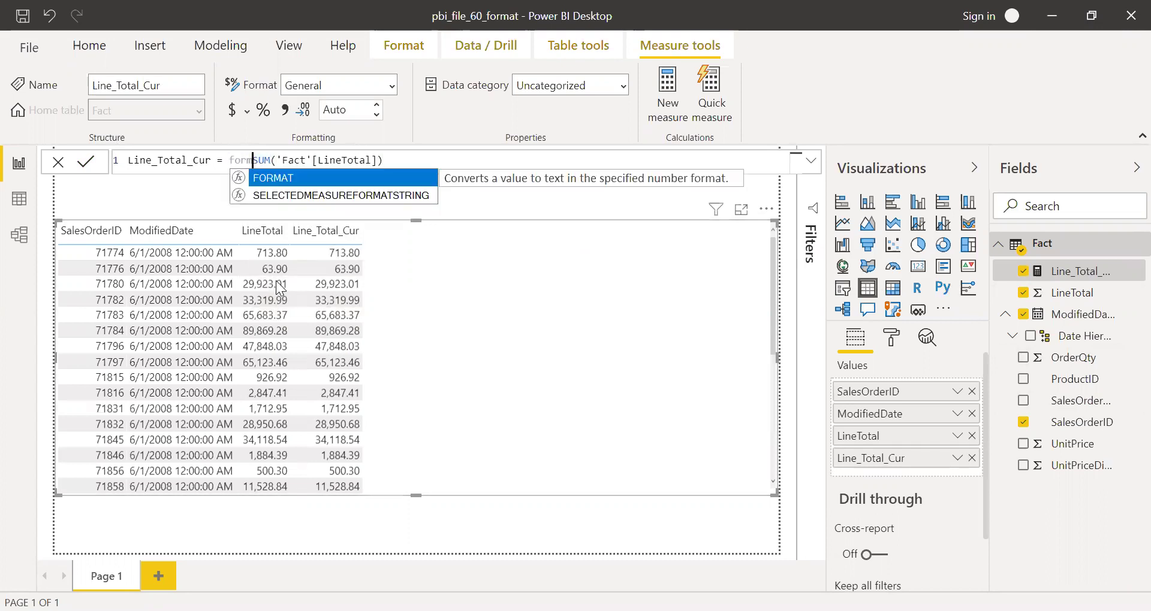
click(425, 157)
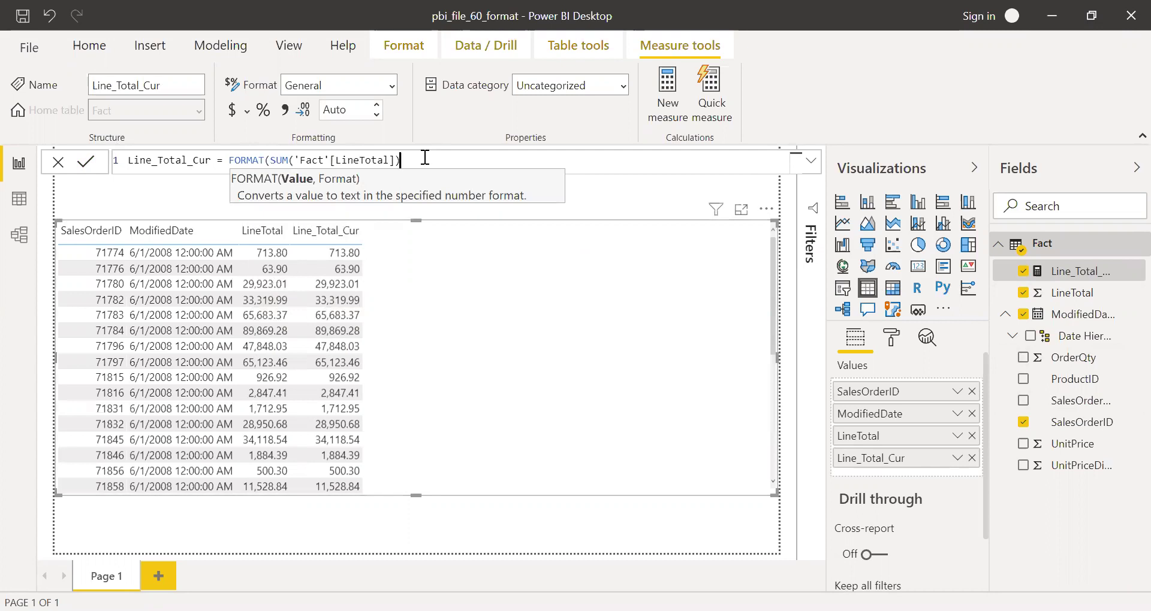
text(, "Currency)
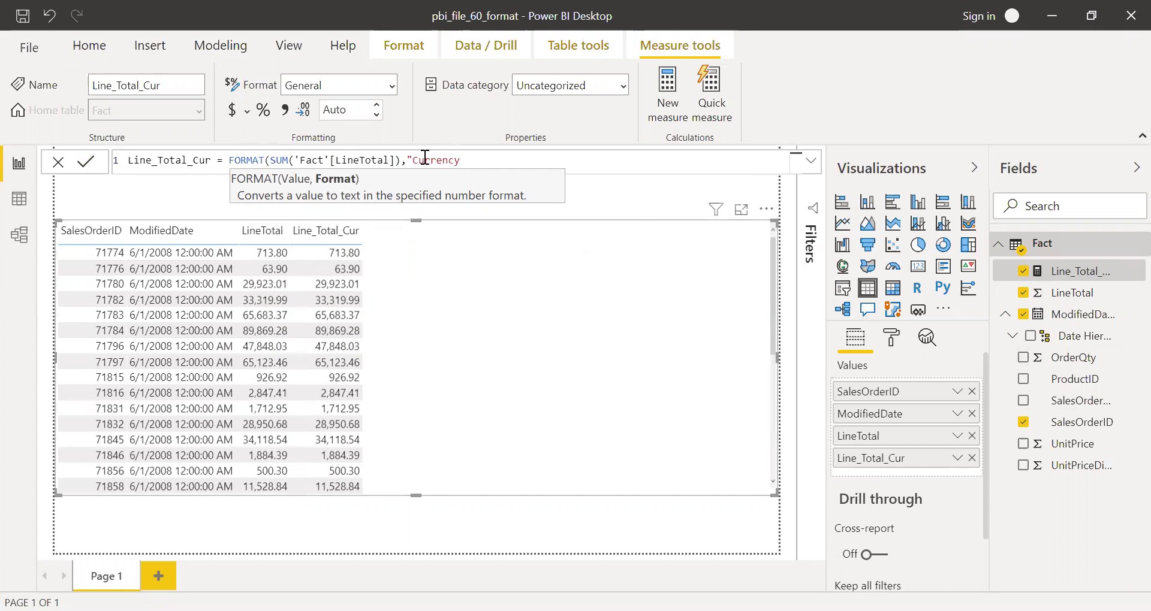
text("))
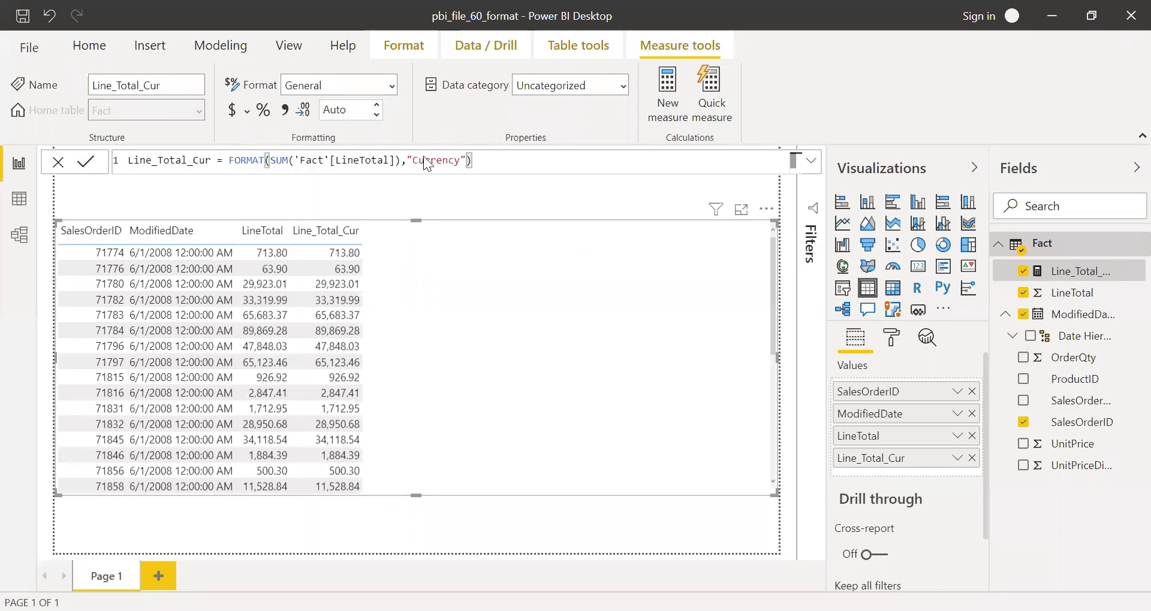
key(Return)
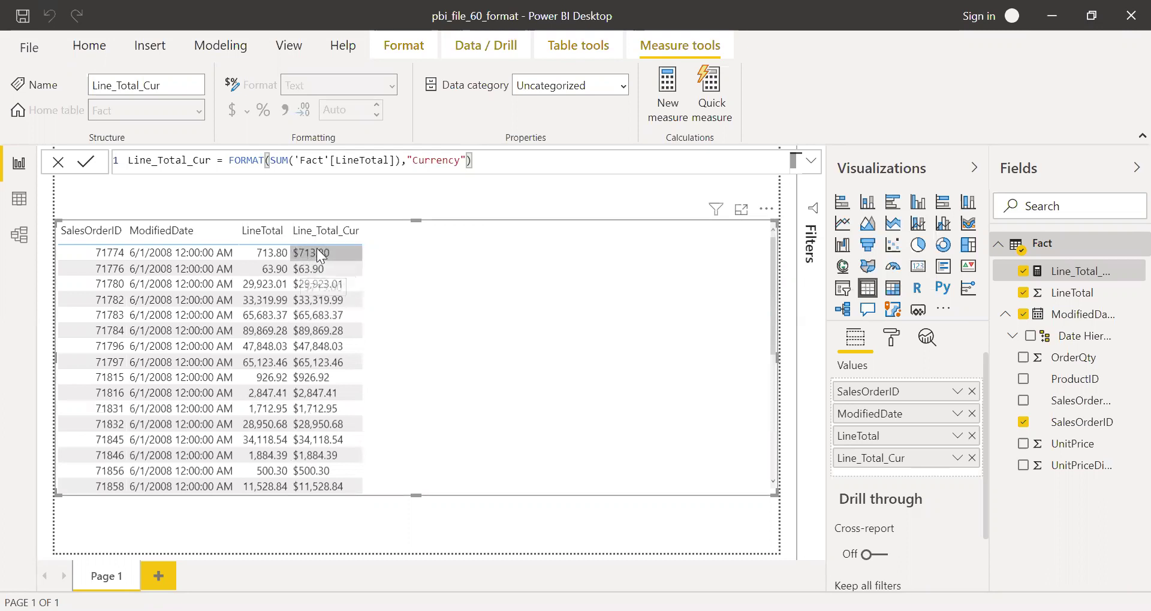
Step: Start a new measure named Line_Total_Fixed in the Fact table and begin its formula with the FORMAT function
drag(493, 159, 395, 160)
drag(313, 160, 128, 160)
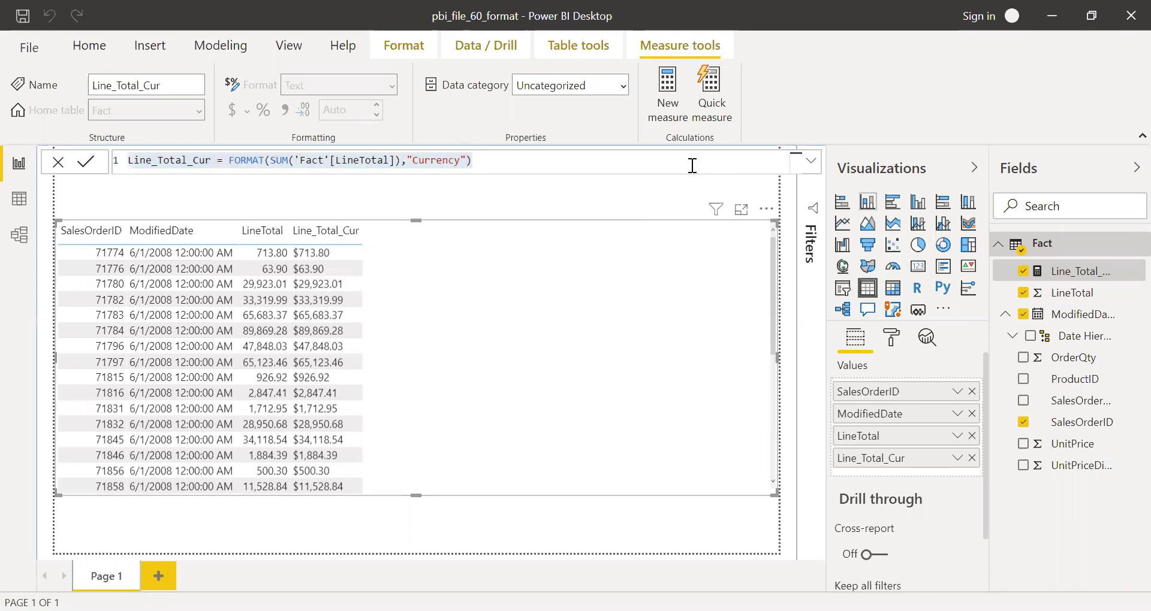
click(663, 87)
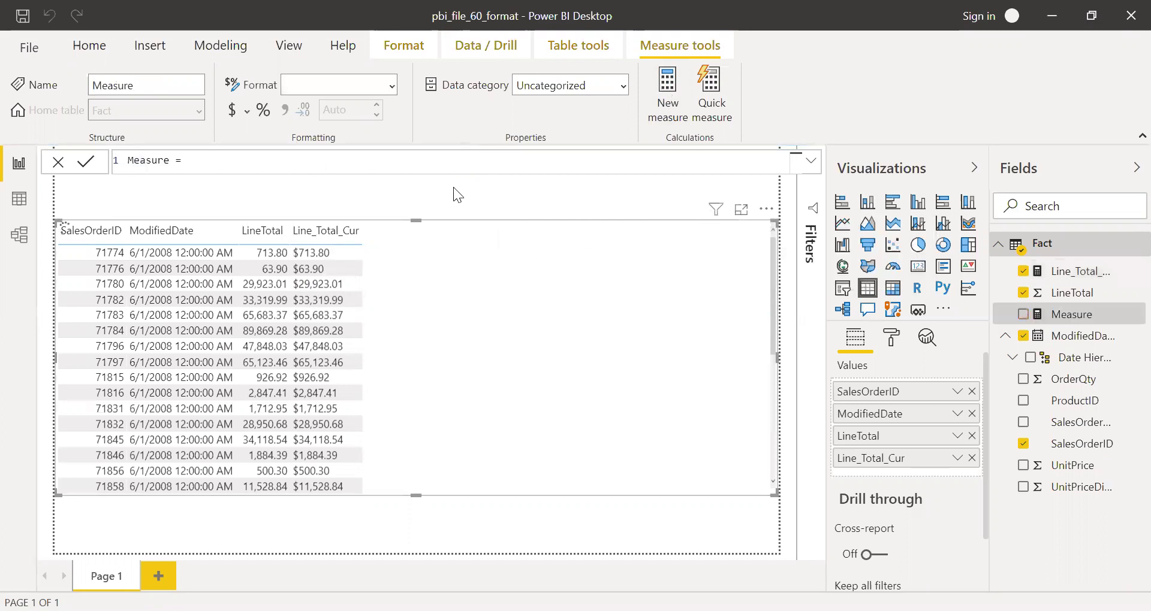
key(ctrl+a)
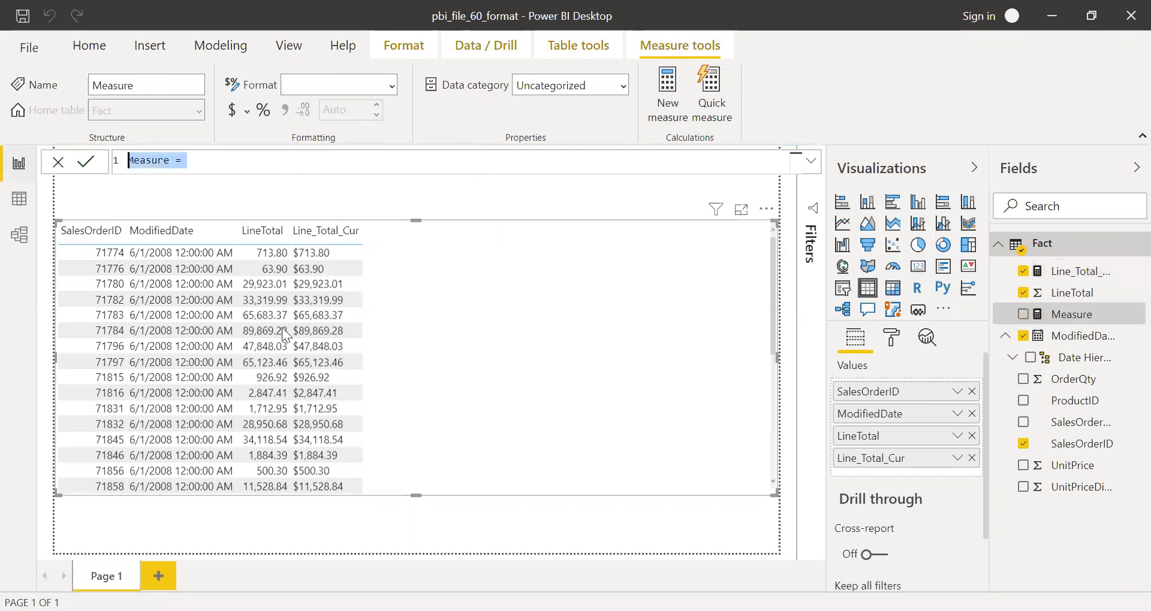
text(Curr)
key(BackSpace)
key(BackSpace)
key(BackSpace)
key(BackSpace)
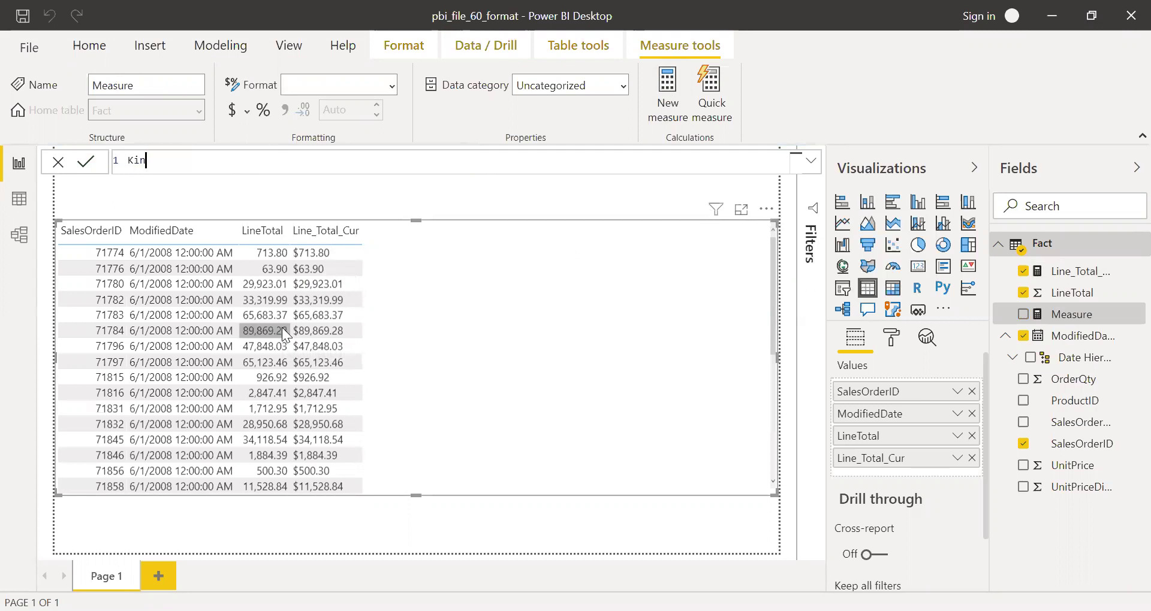
text(Line)
text(_Total_)
text(Fin)
key(BackSpace)
key(BackSpace)
text(ixed = FORMAT()
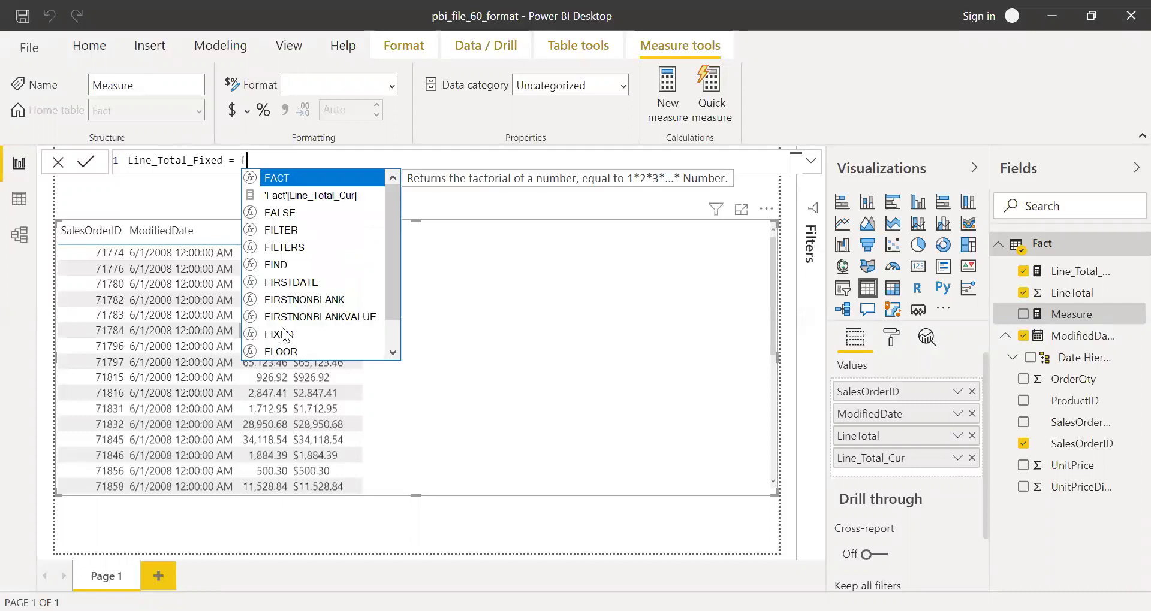
Step: Complete Line_Total_Fixed as FORMAT(SUM('Fact'[LineTotal]),"Fixed"), commit it and add the measure to the table visual
text(SUM(line)
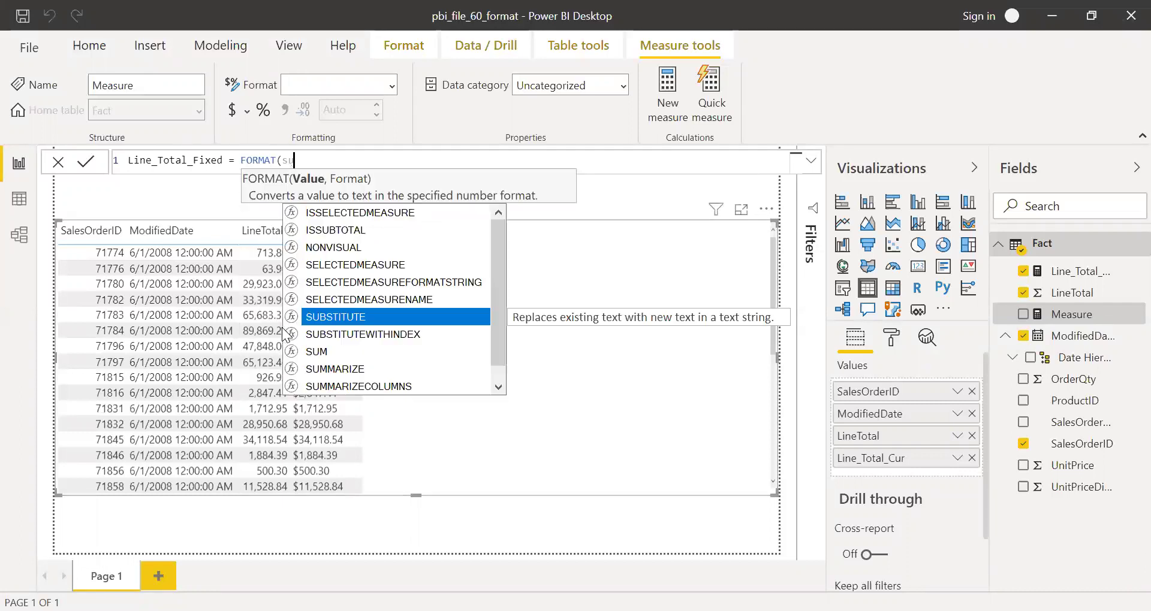
key(Tab)
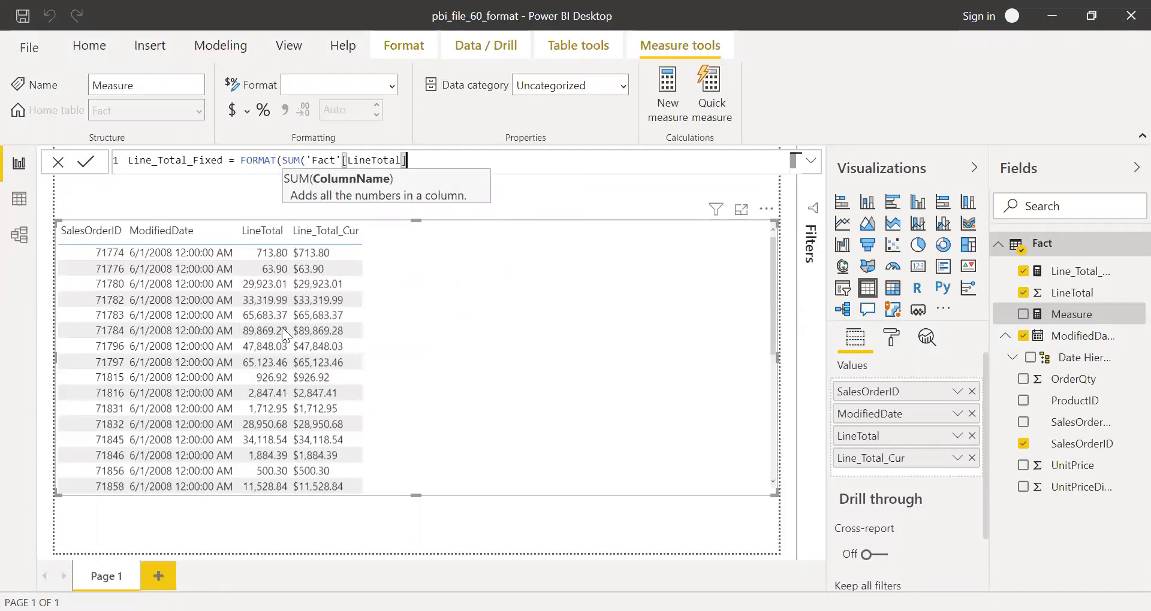
text(),"Fix)
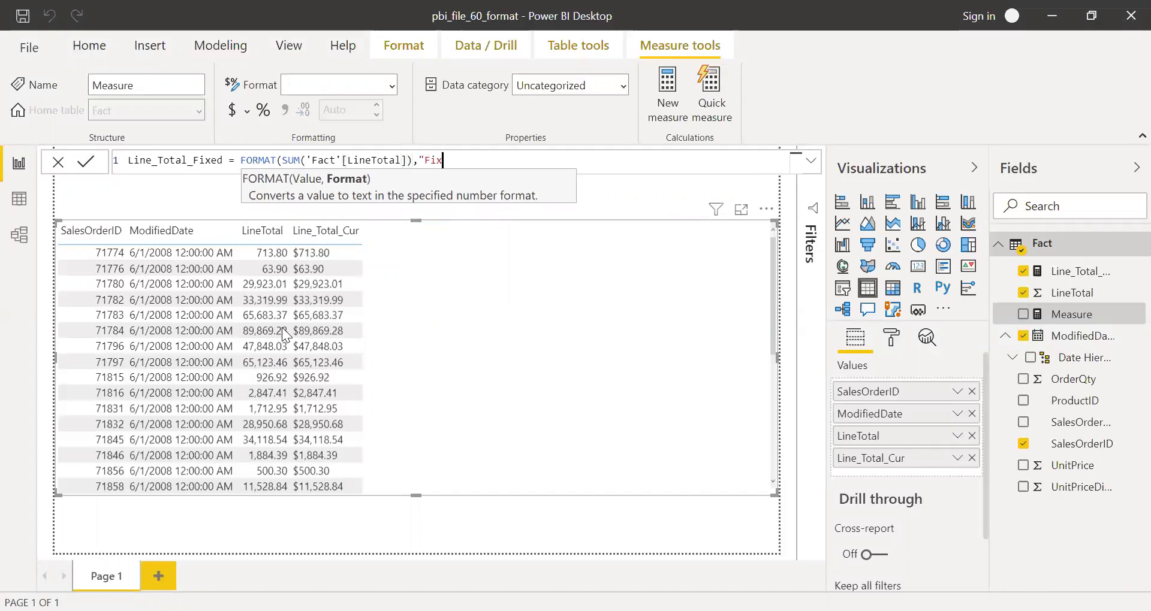
text(ed"))
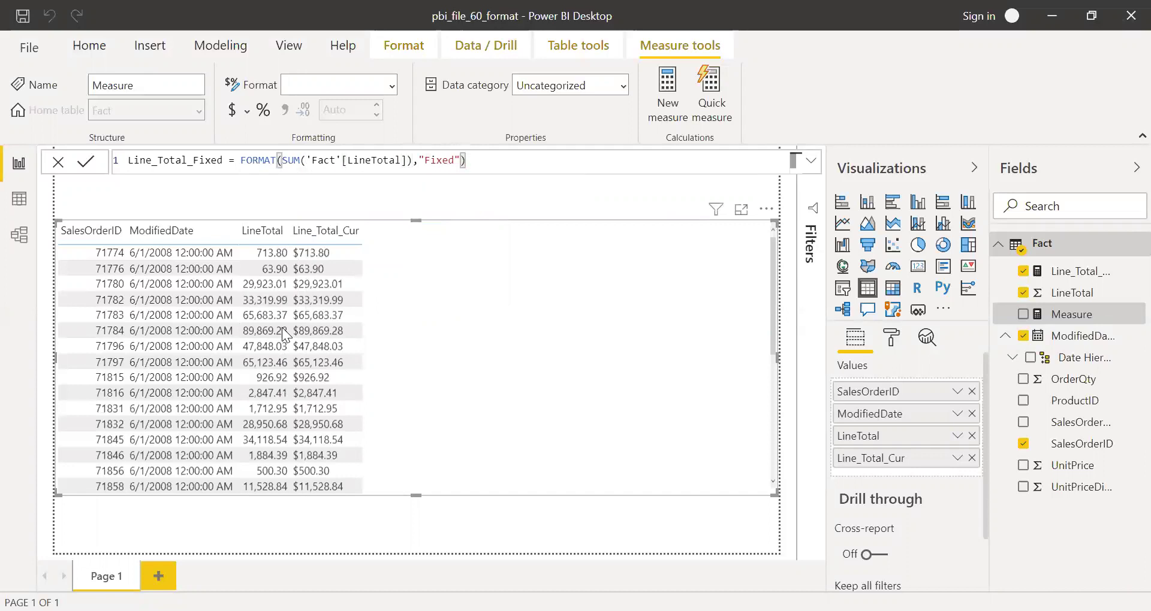
key(Return)
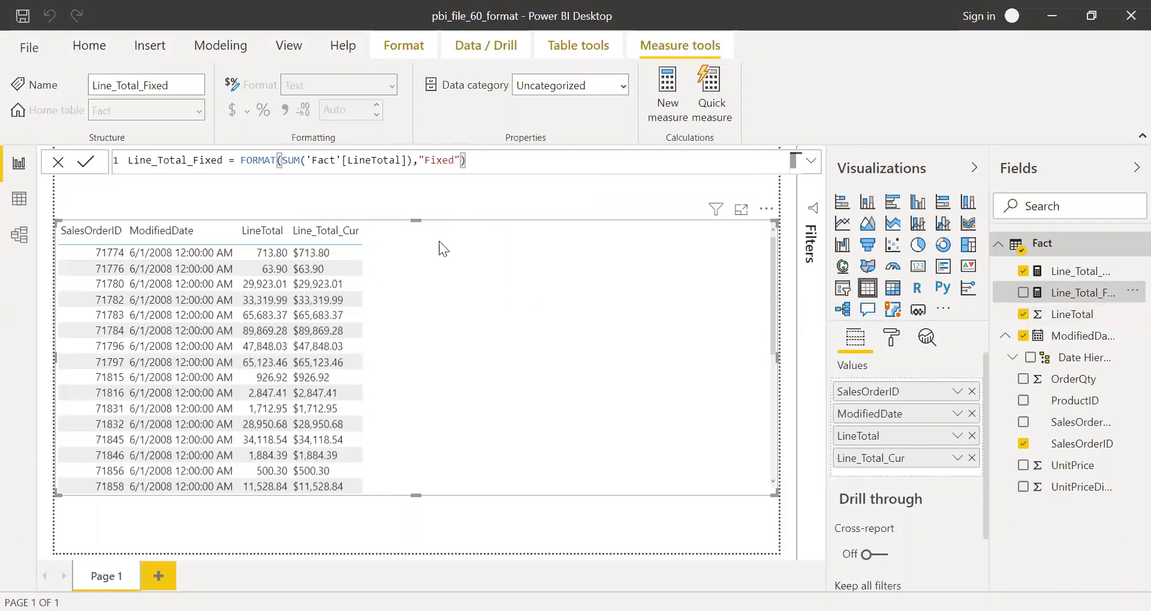
drag(1079, 292, 411, 242)
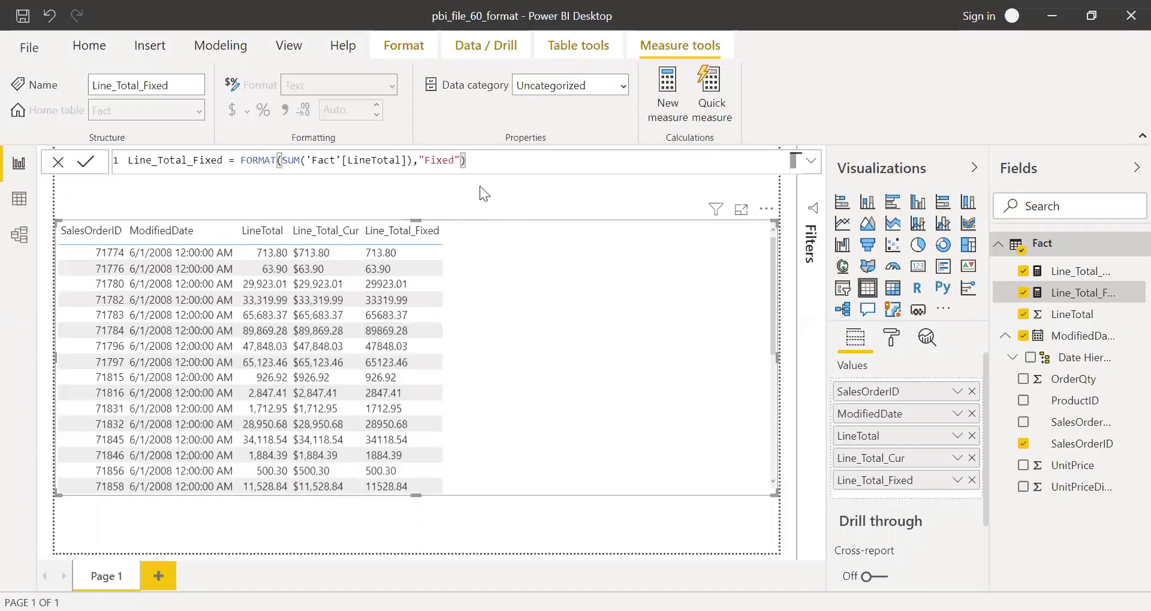
Step: With the table visual selected, start a new measure named Line_Total_GN and begin its formula with the FORMAT function
click(471, 522)
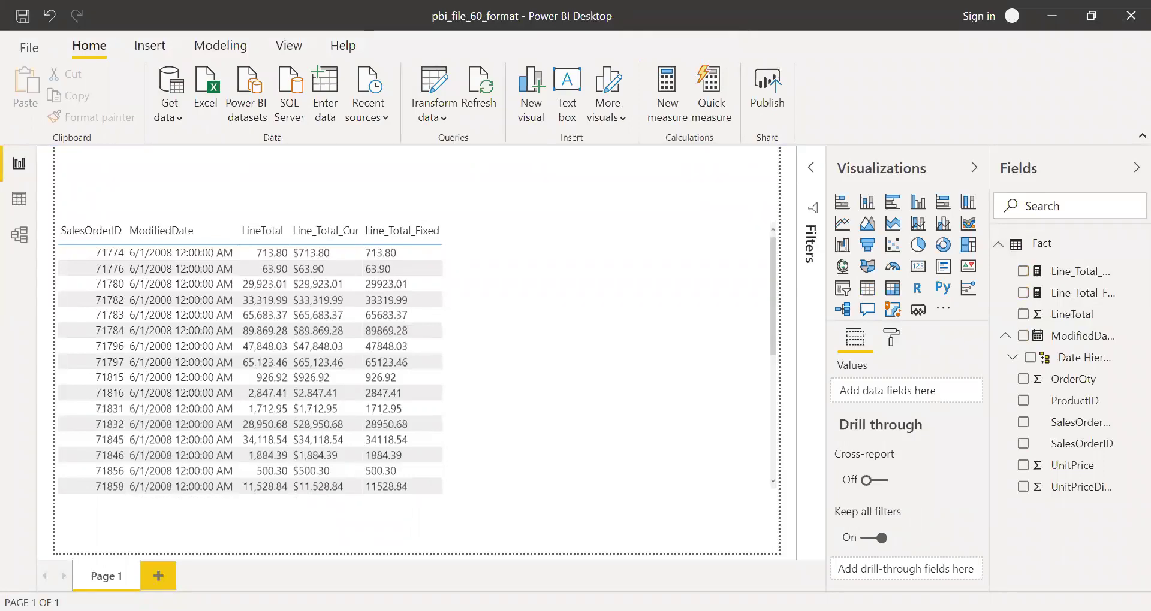
click(561, 229)
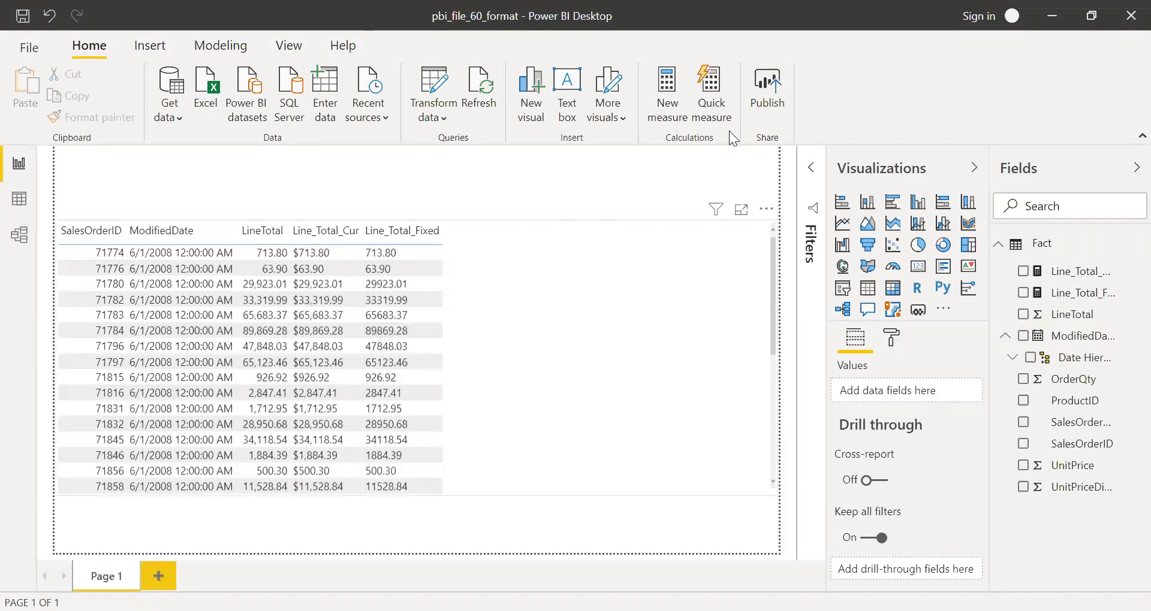
click(665, 108)
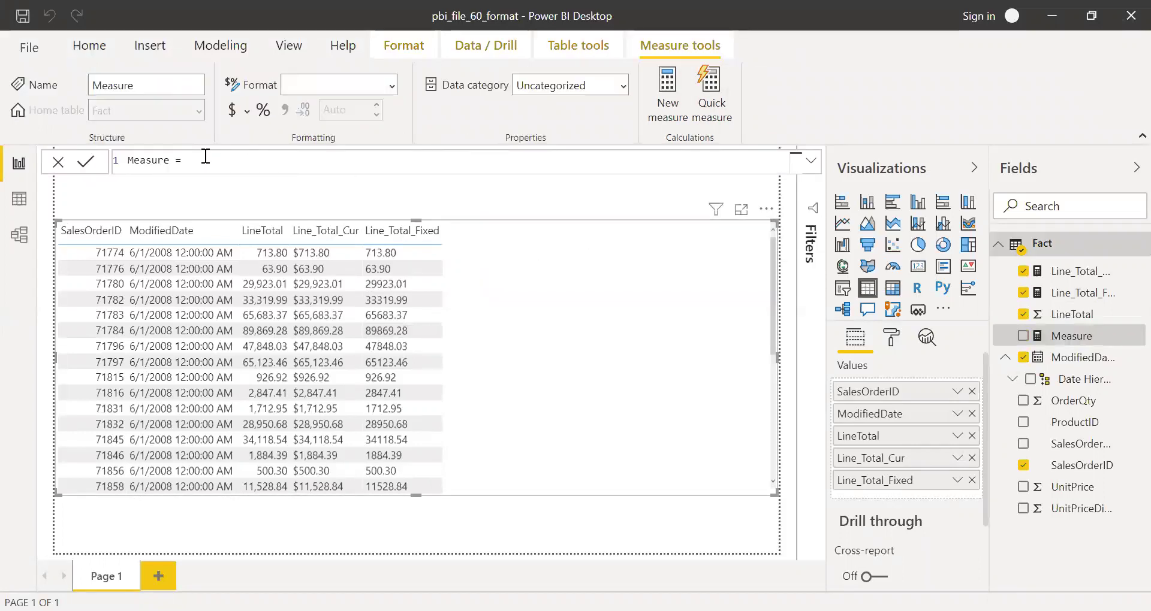
key(ctrl+a)
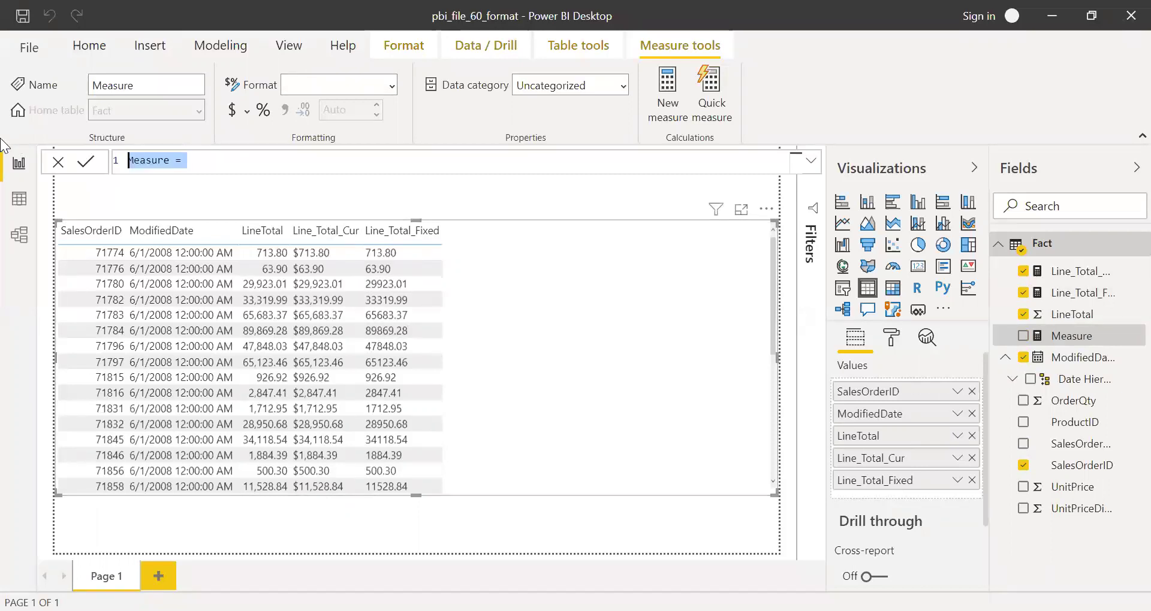
text(Lnn)
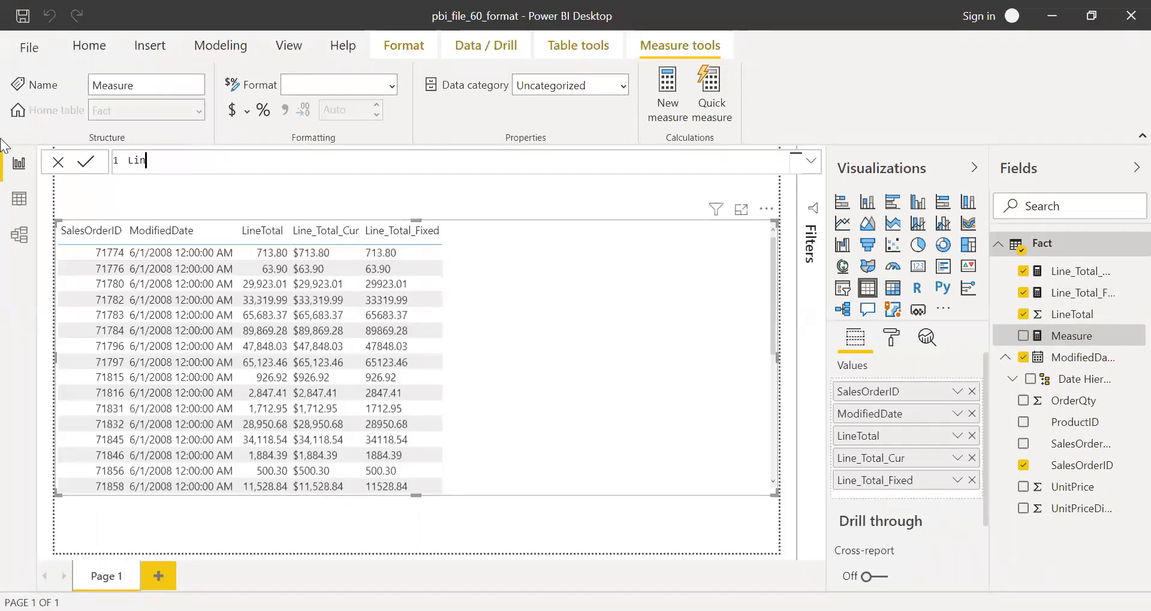
text(e_Total)
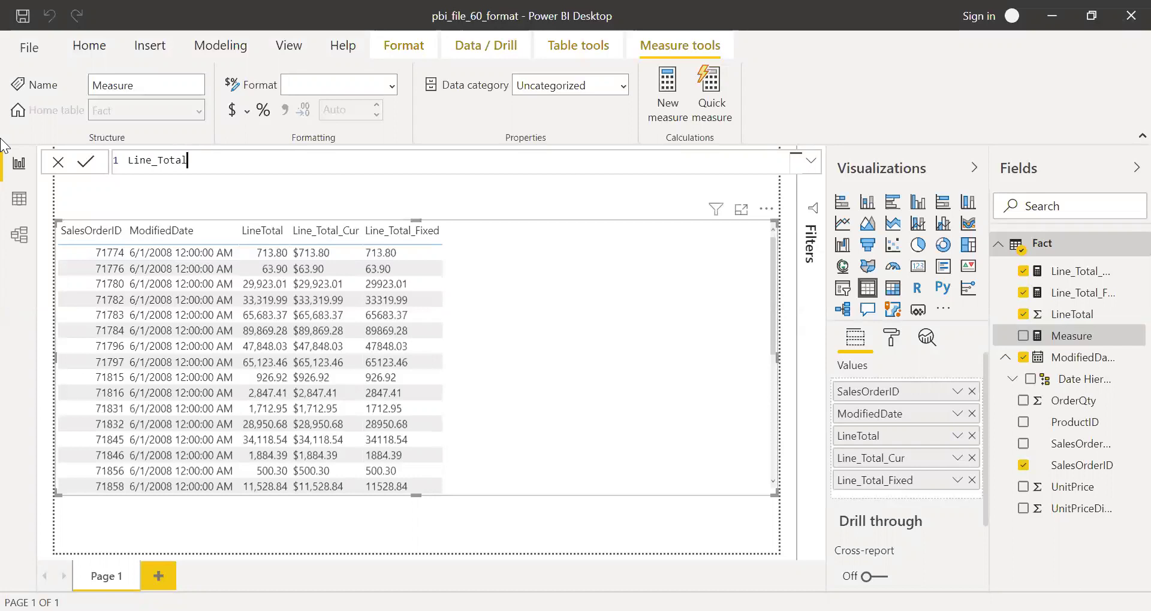
text(_GN = form)
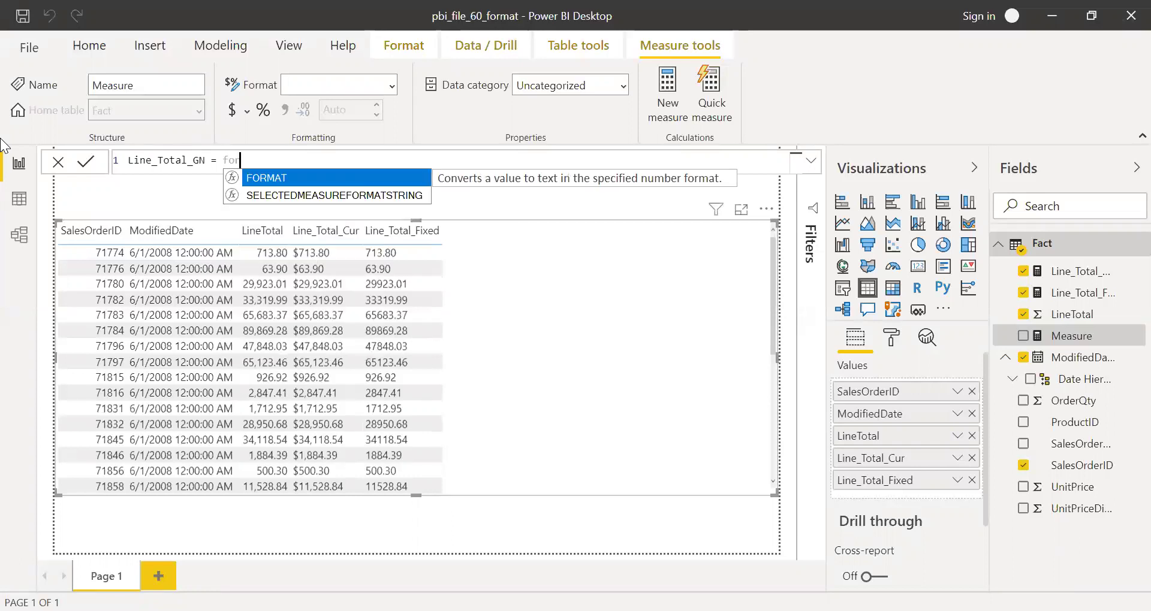
key(Tab)
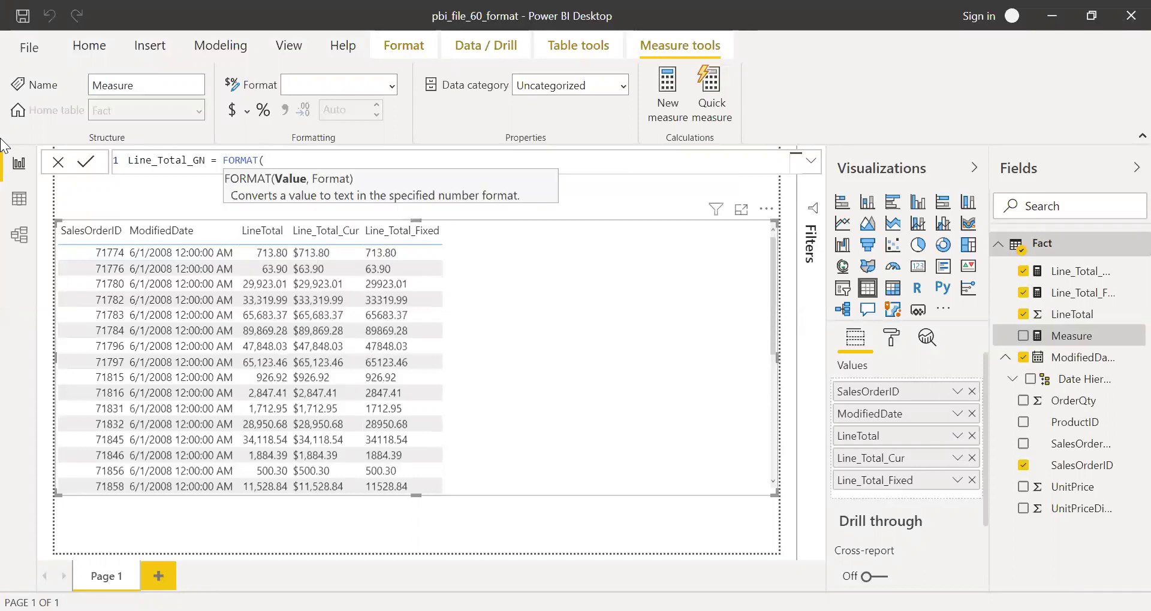
Step: Complete Line_Total_GN as FORMAT(SUM('Fact'[LineTotal]),"General Number"), commit it and add the measure to the table visual
text(SUM(line)
key(Tab)
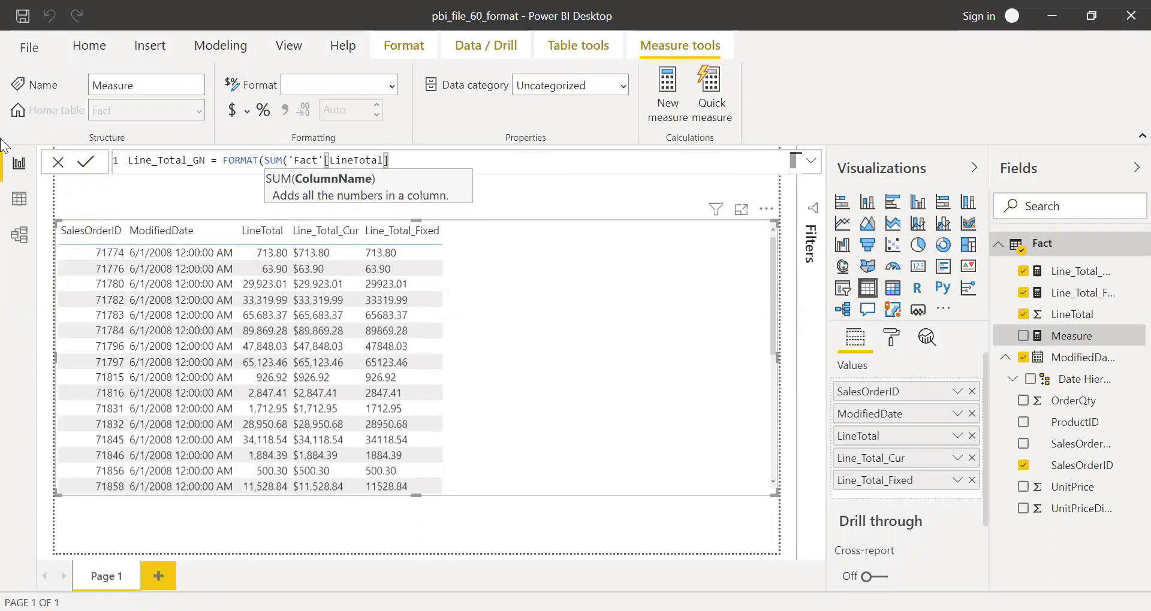
text(),)
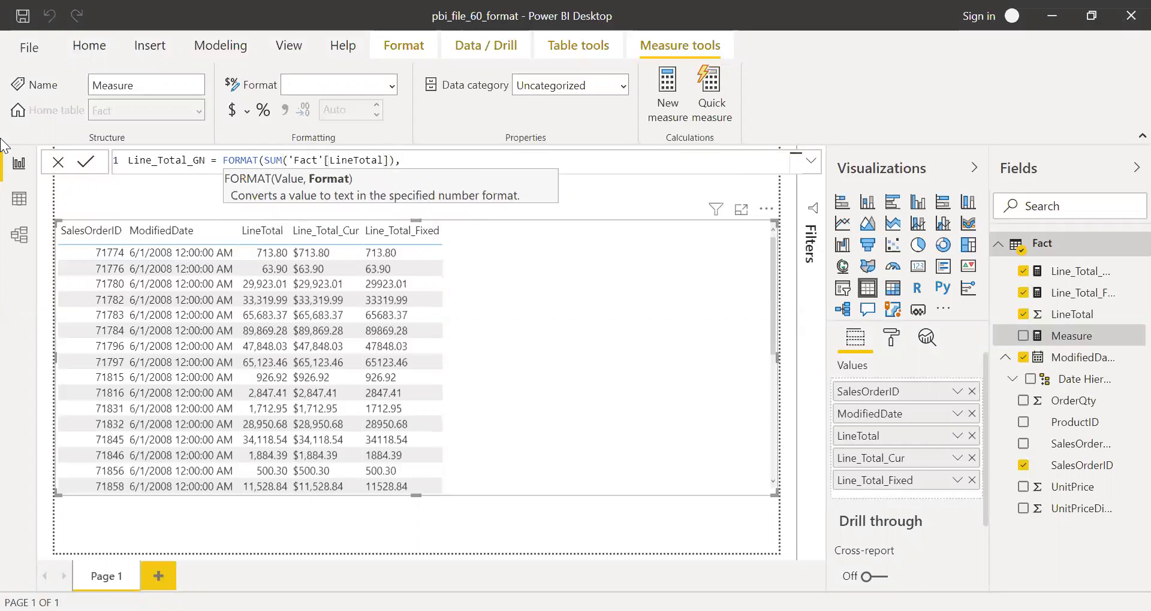
text("General)
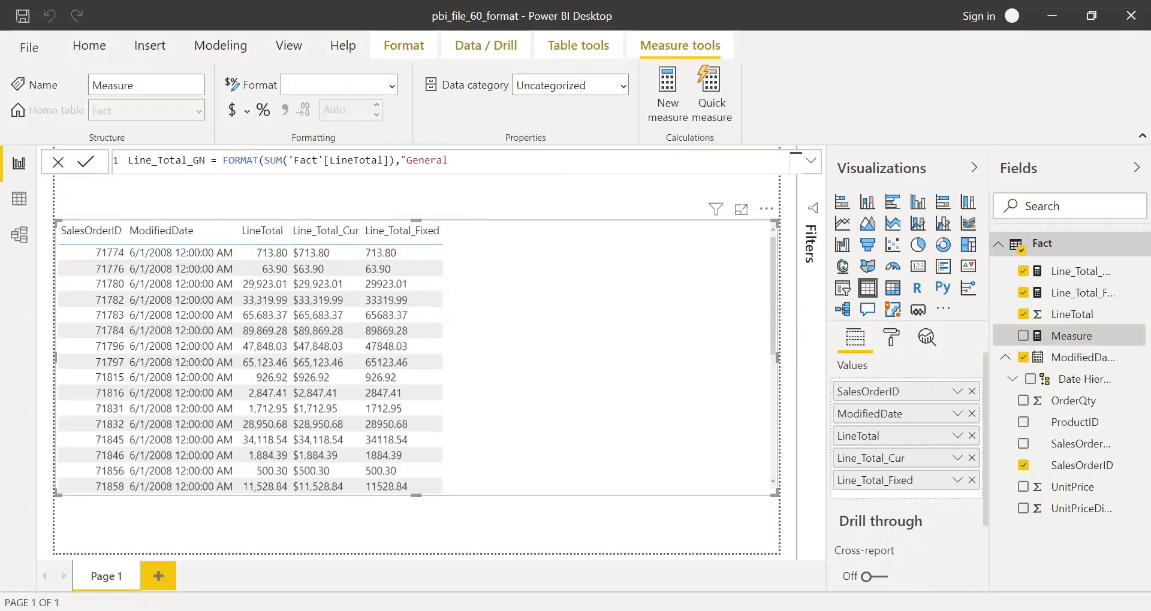
text(Number)
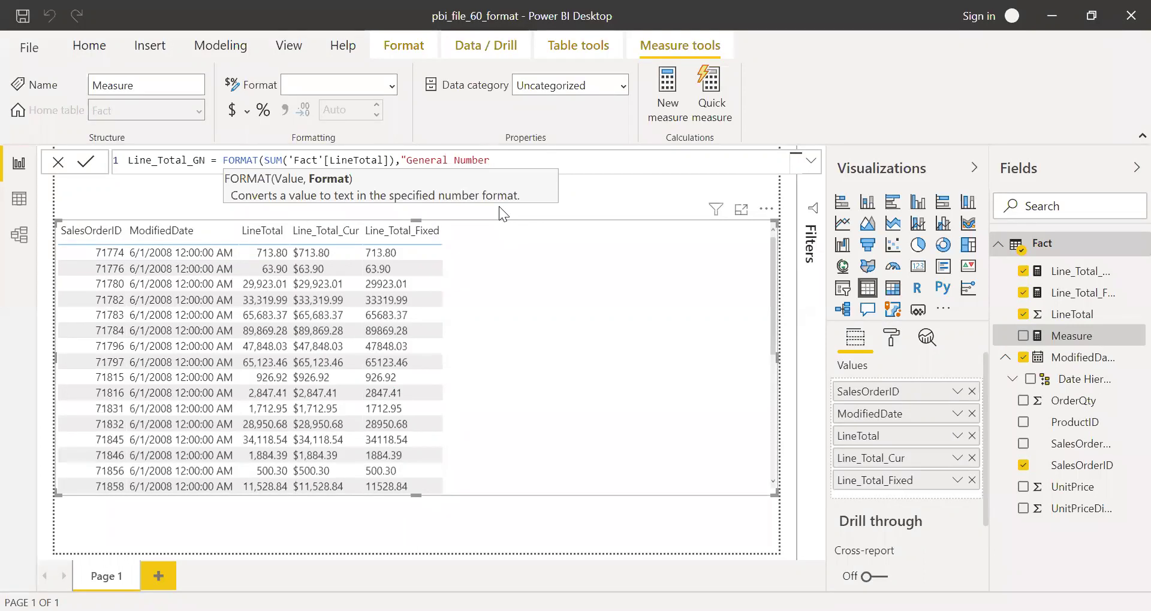
text("))
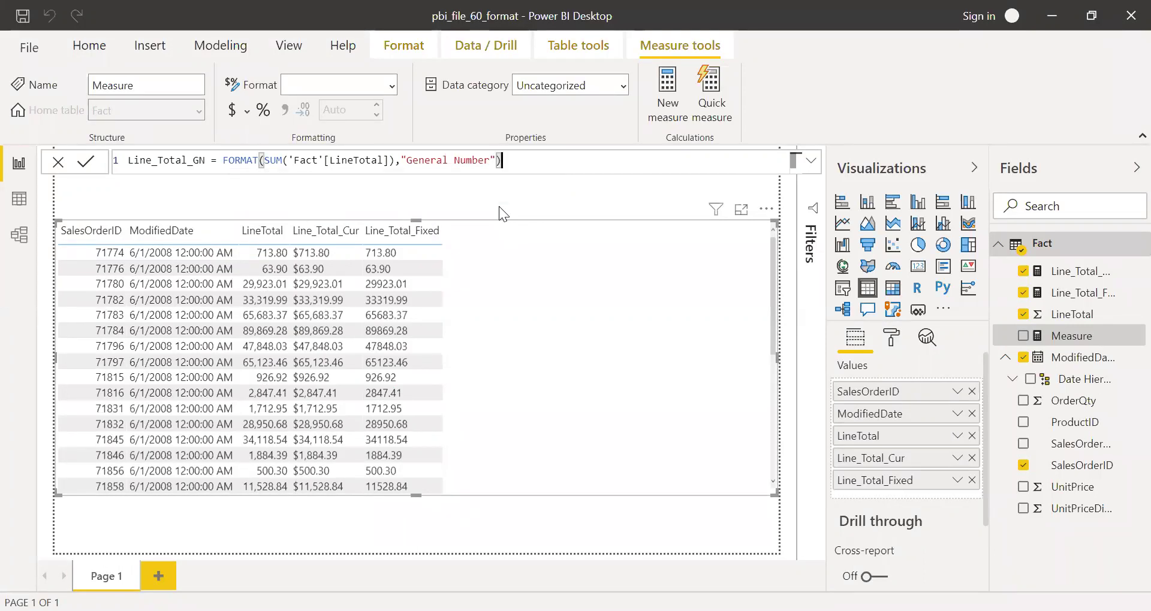
key(Return)
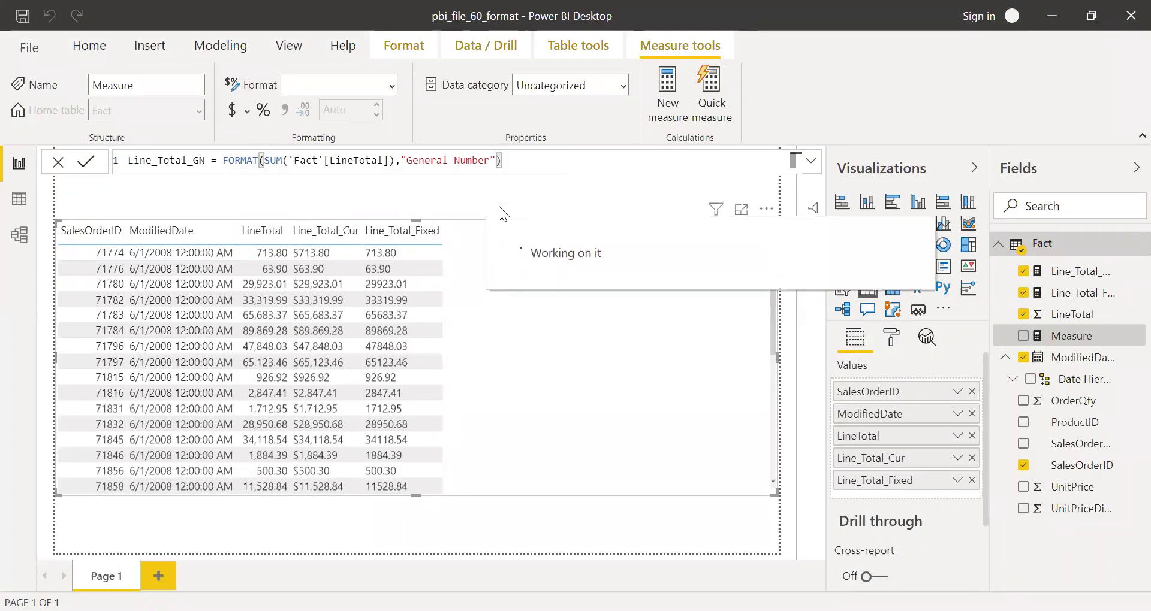
drag(1064, 324, 517, 258)
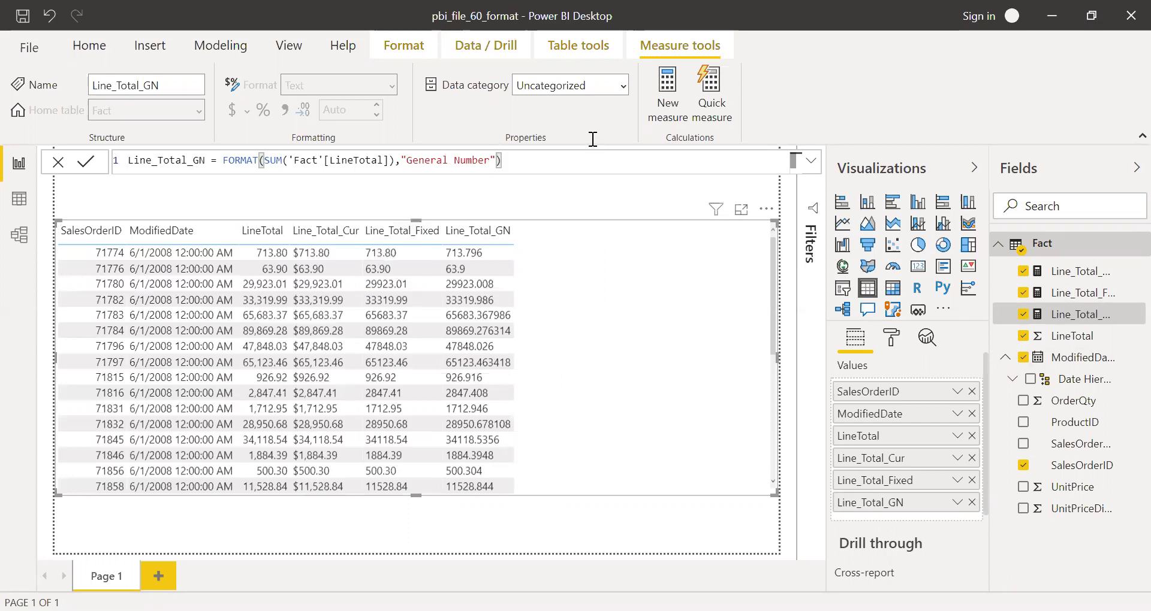
Step: Start a new measure named Line_Total_Std with SUM('Fact'[LineTotal]) as the value argument of the FORMAT function
click(672, 106)
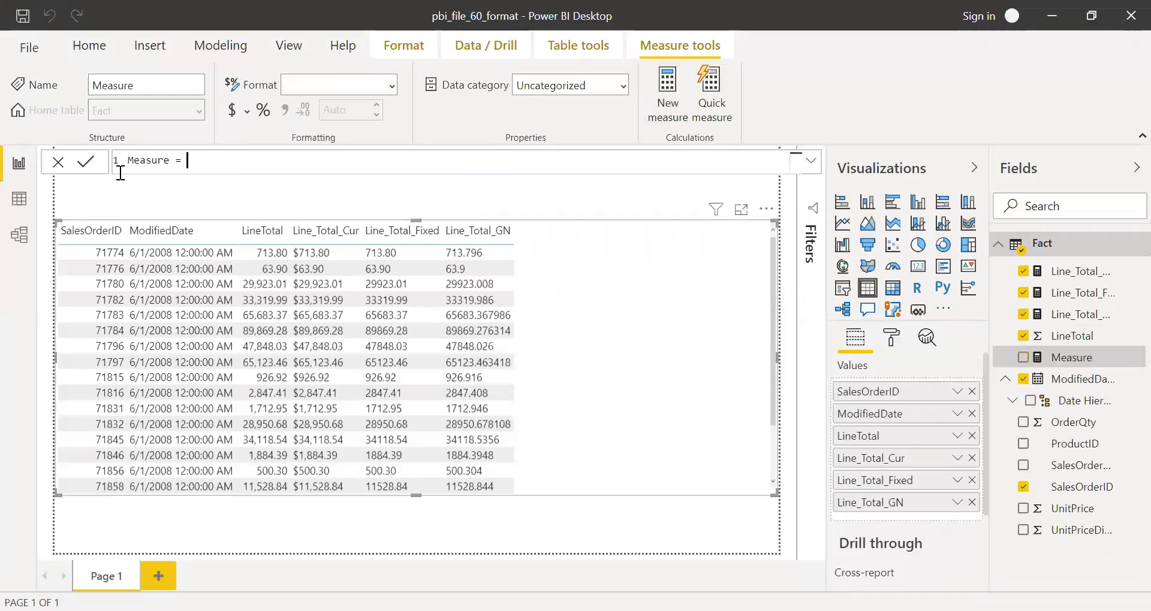
text(Line)
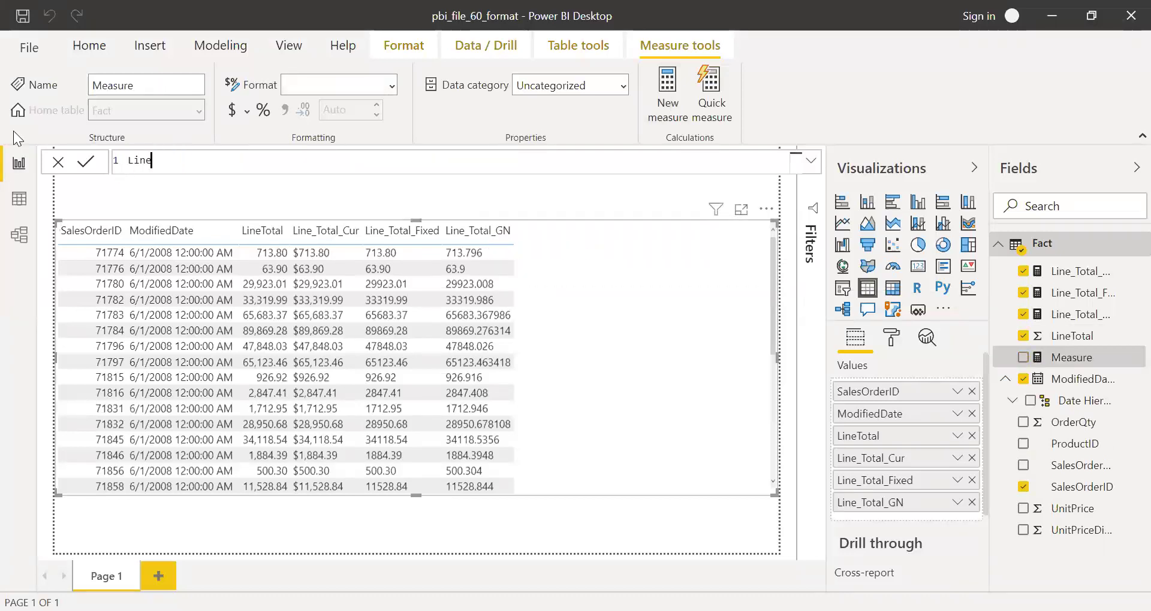
text(_Total_Std = FORMAT(sujms)
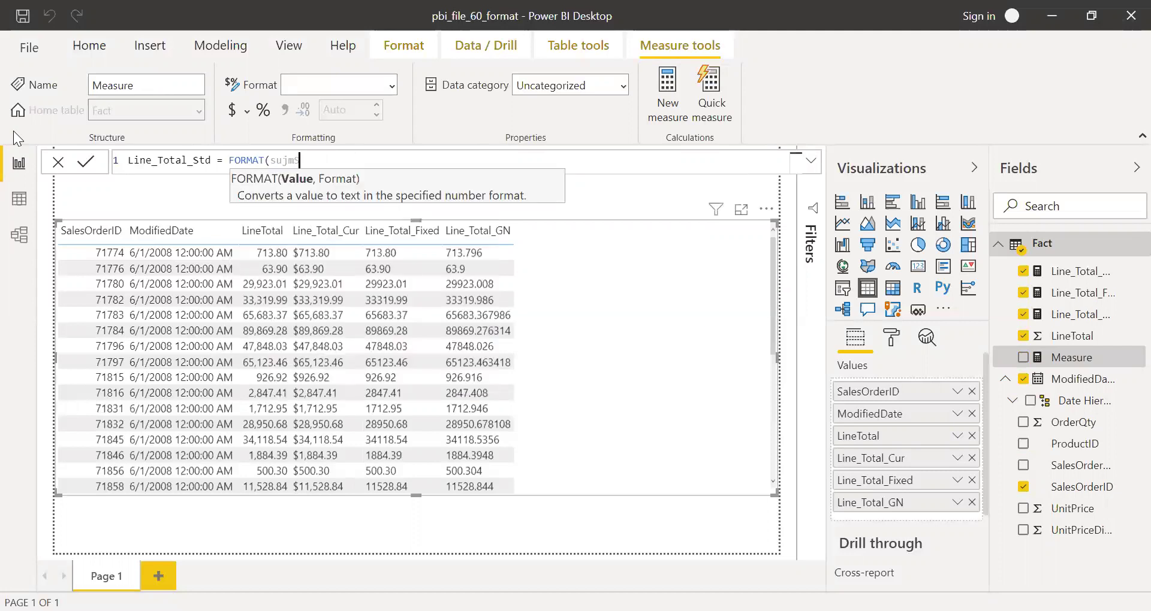
key(BackSpace)
key(BackSpace)
key(BackSpace)
key(BackSpace)
text(um)
key(Tab)
text(lin)
key(Tab)
text())
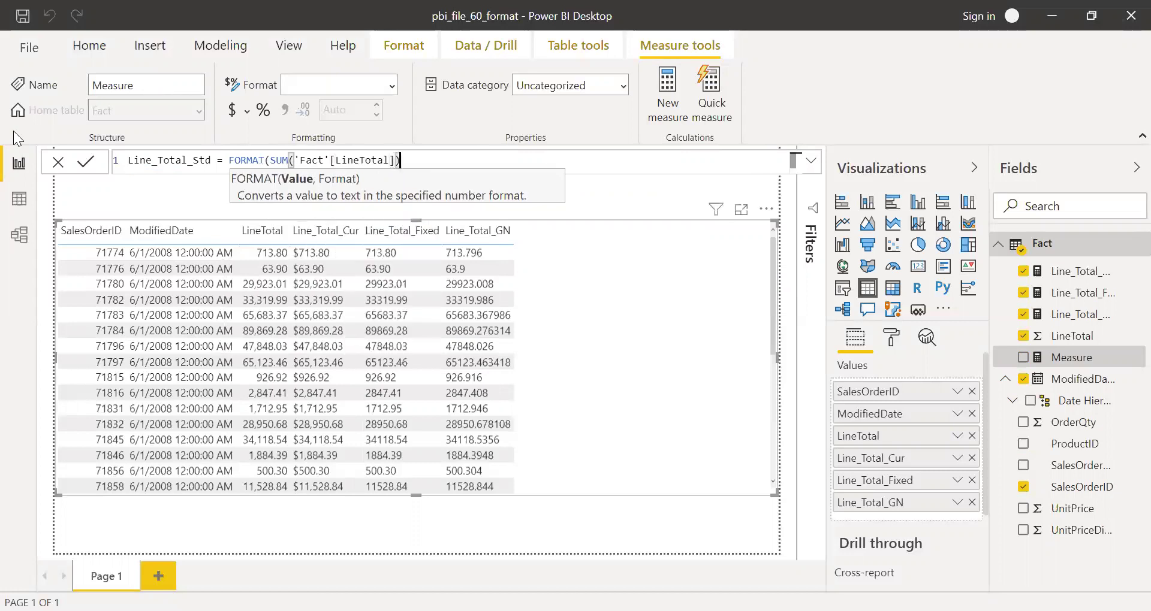
Step: Finish the Line_Total_Std formula with the "Standard" format string, commit it and add the measure to the table visual
text(,"Sta)
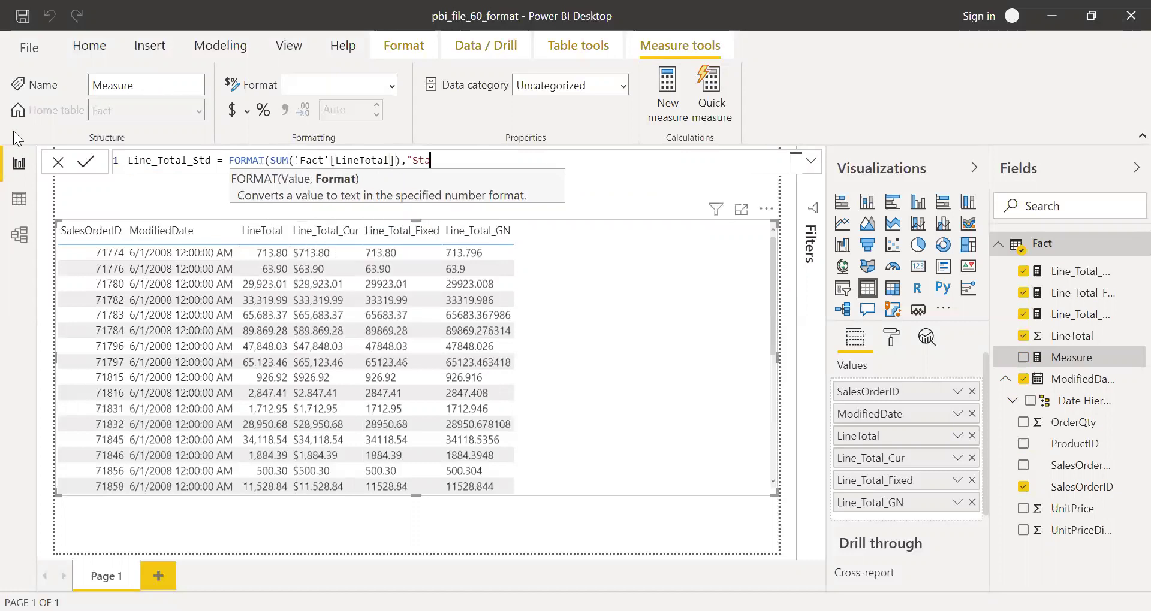
text(ndard"))
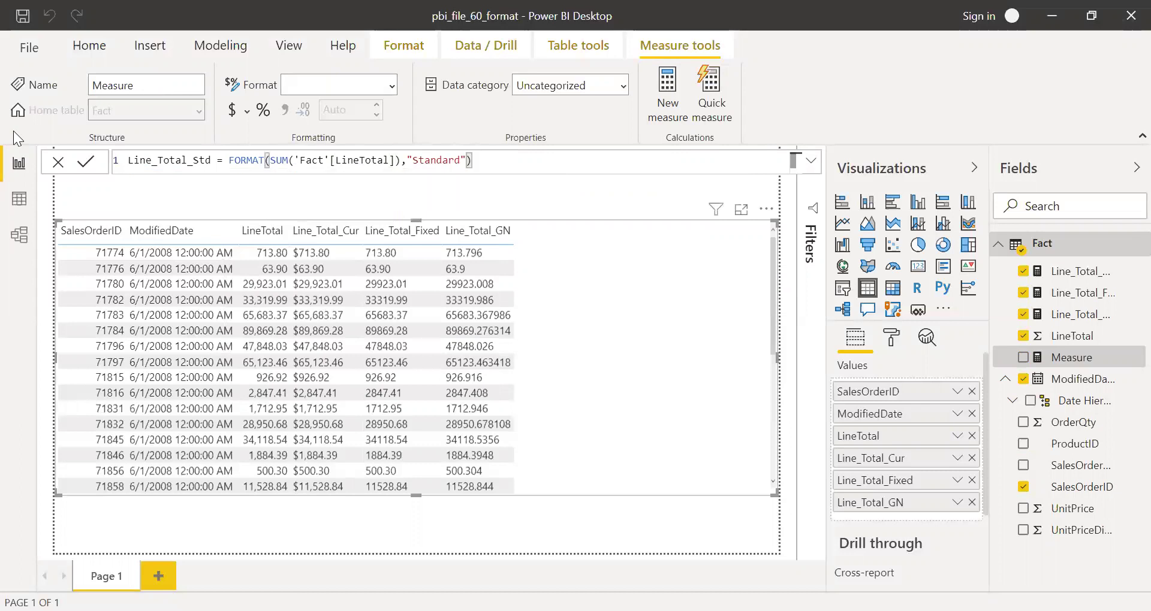
key(Return)
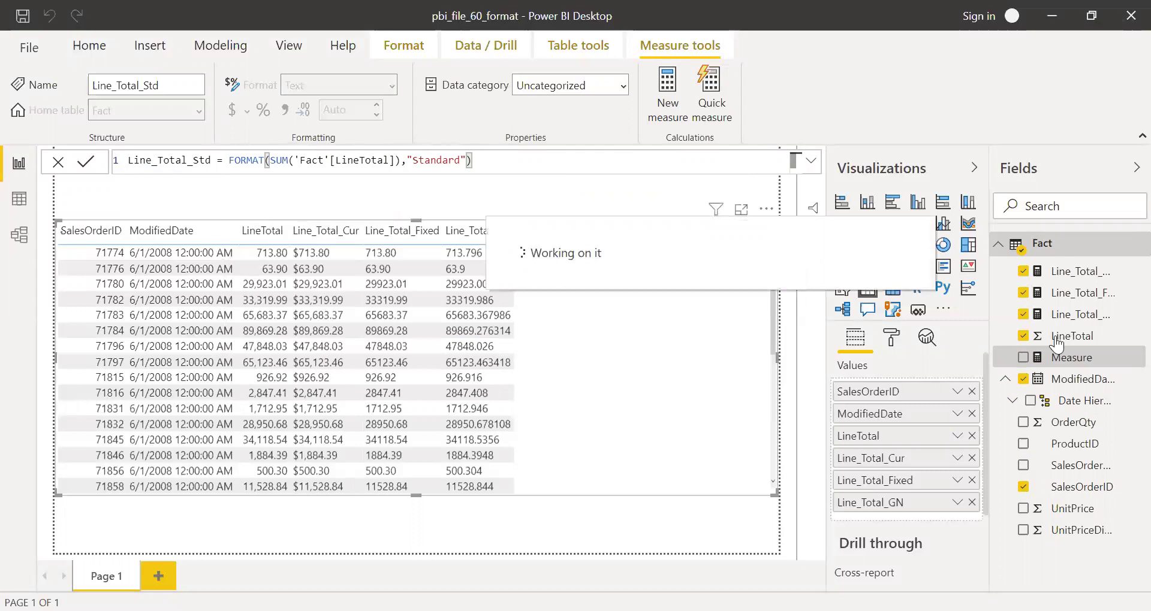
drag(1081, 338, 635, 293)
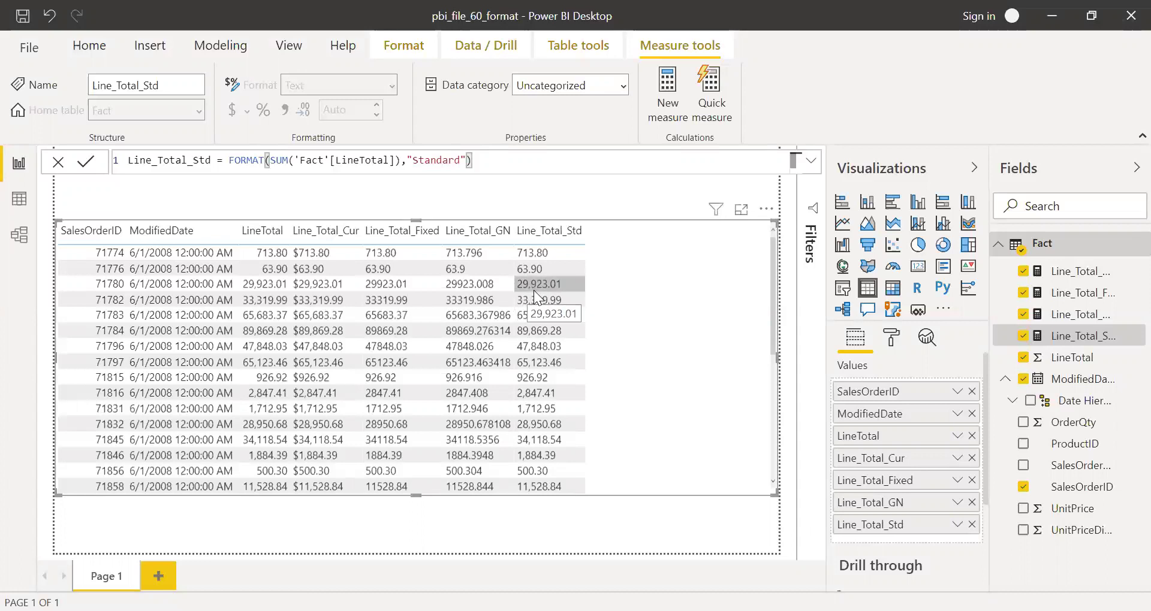
click(556, 233)
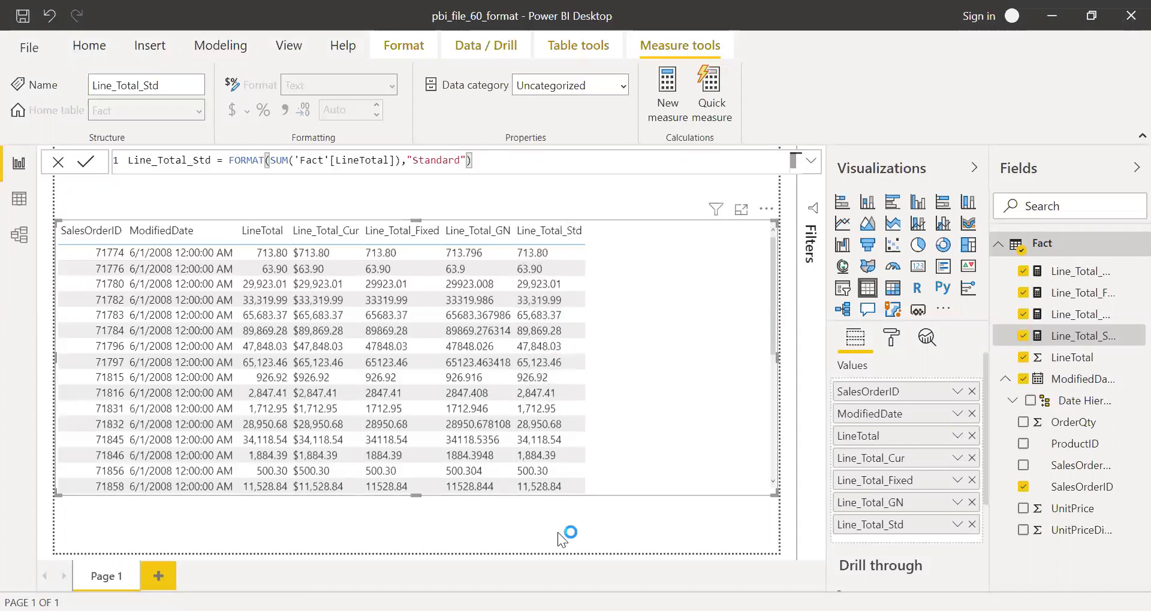
Step: With the table visual selected, start a new measure named Line_Total_Per and begin its formula with the FORMAT function
click(555, 192)
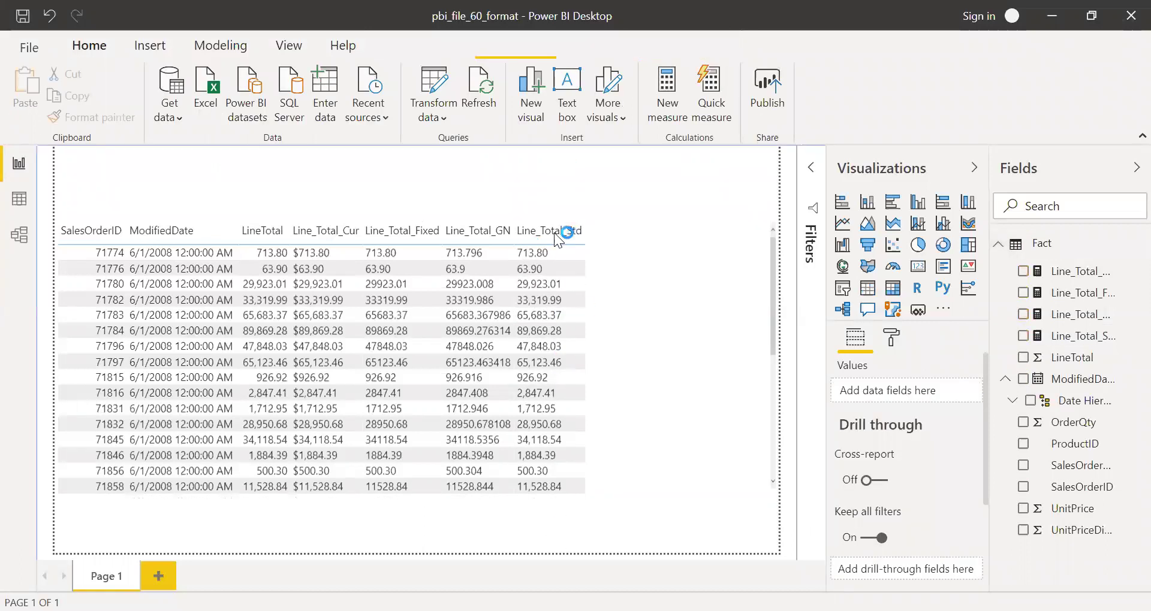
click(626, 227)
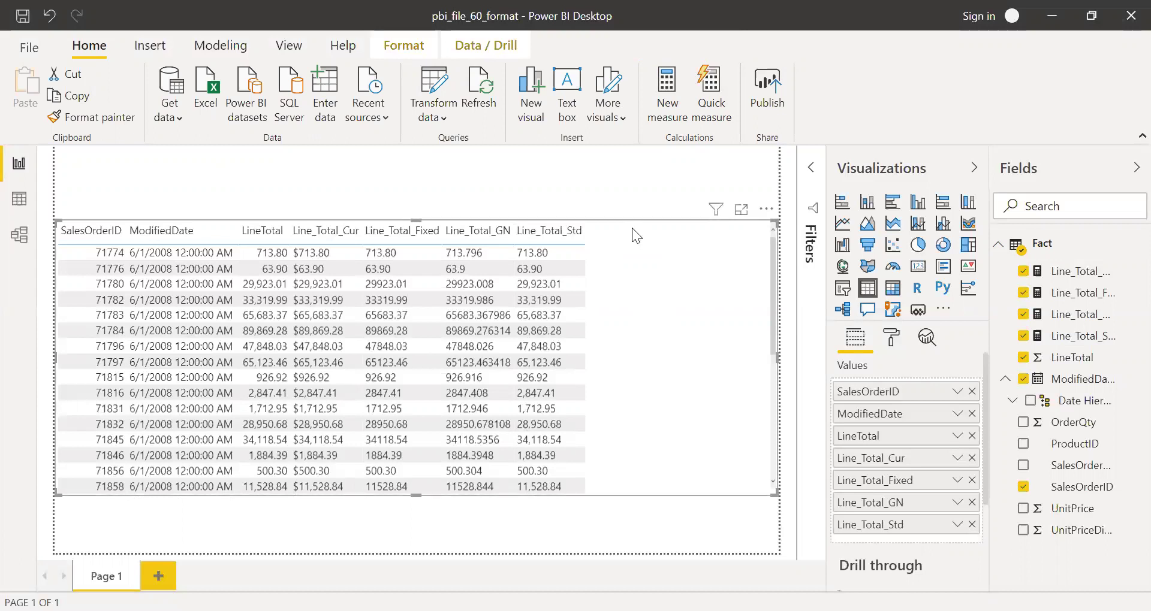
click(680, 106)
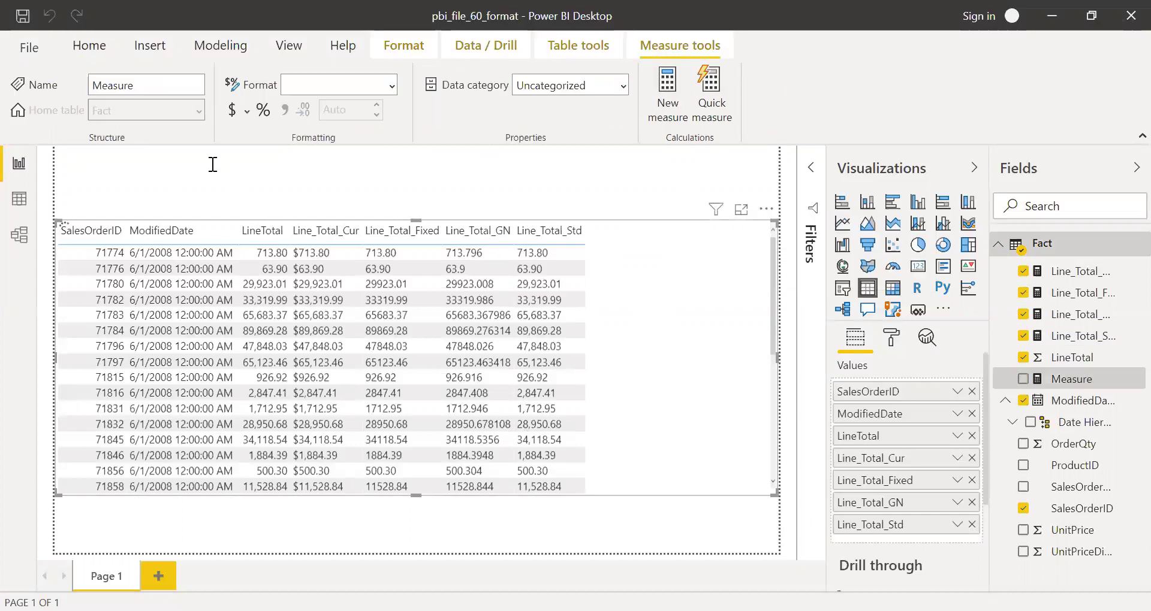
key(ctrl+a)
text(Line_Total)
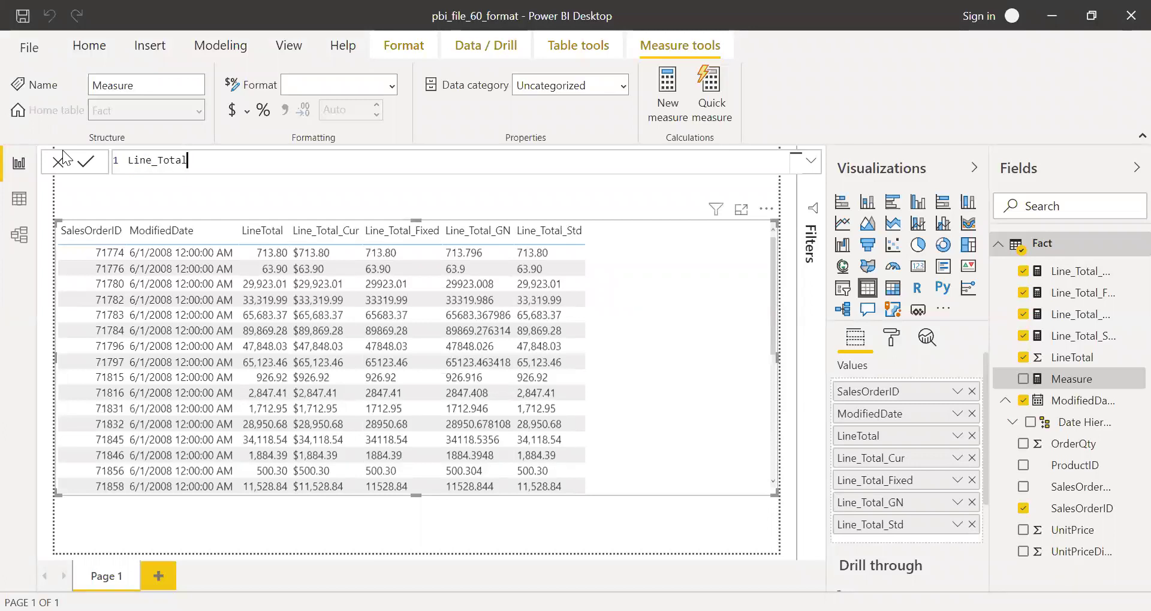
text(_Per = for)
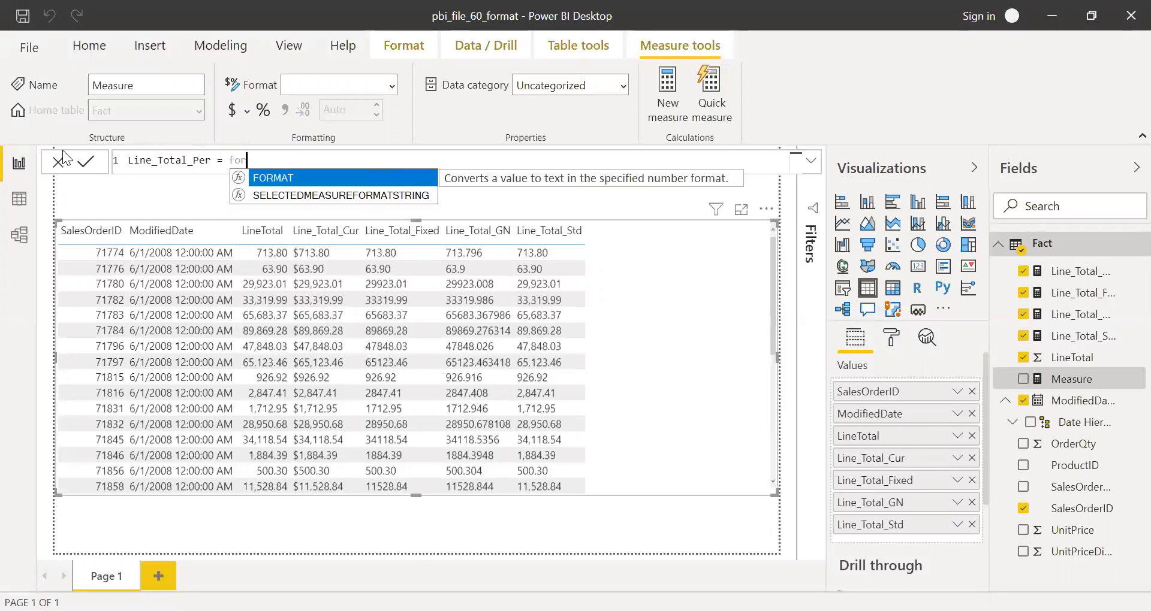
key(Tab)
Step: Complete Line_Total_Per as FORMAT(SUM('Fact'[LineTotal]),"Percent"), commit it and add the measure to the table visual
text(sum)
key(Tab)
text('Fac)
key(Tab)
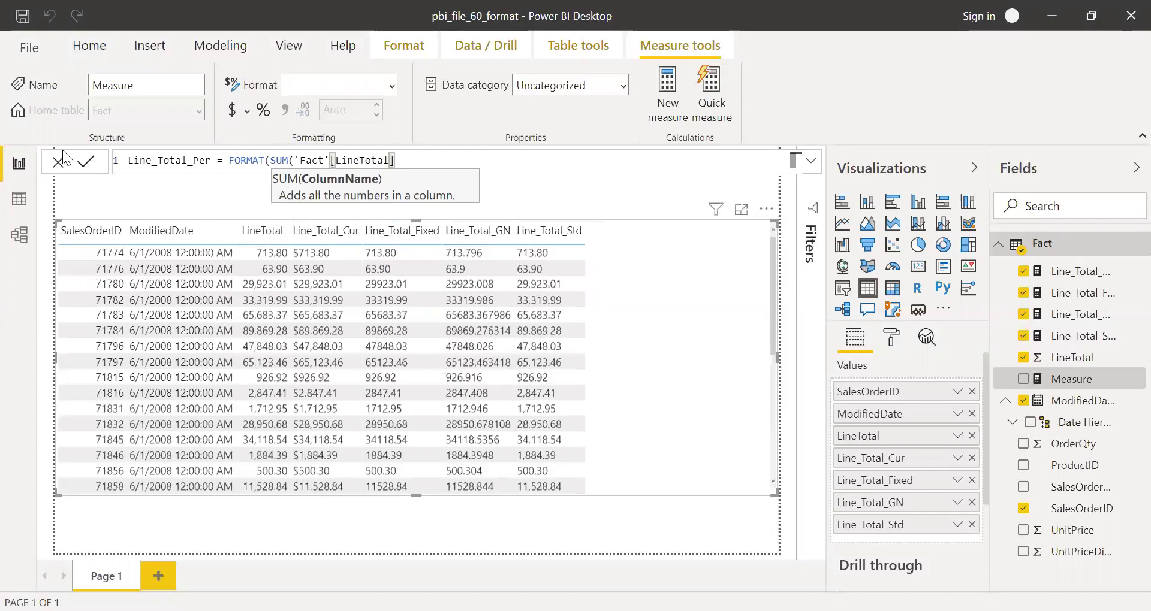
text(),)
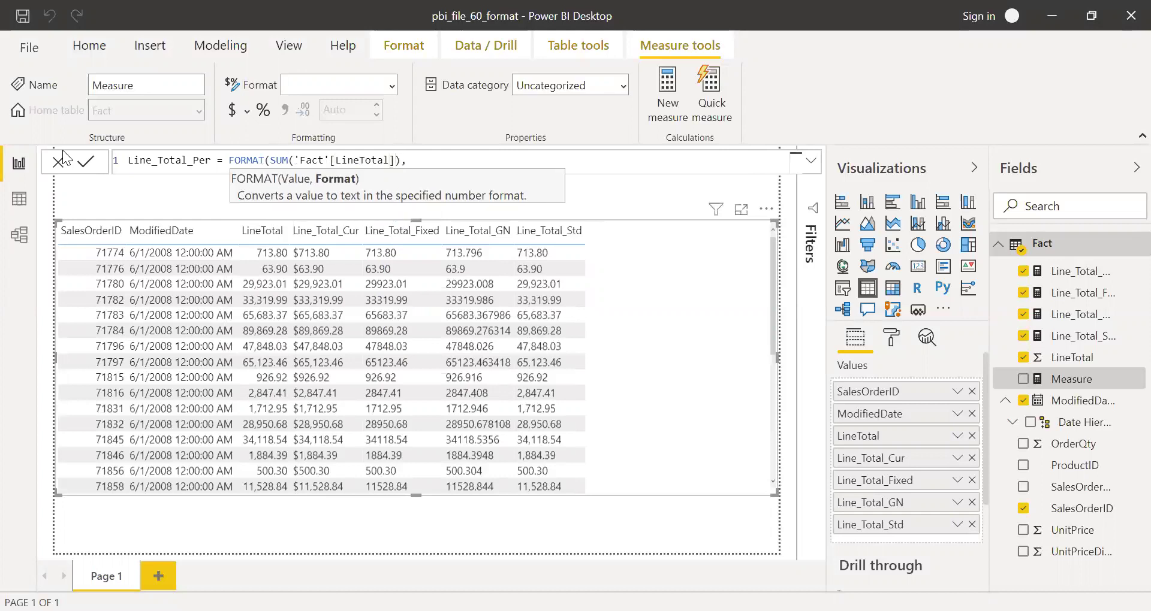
text("Percnnt"))
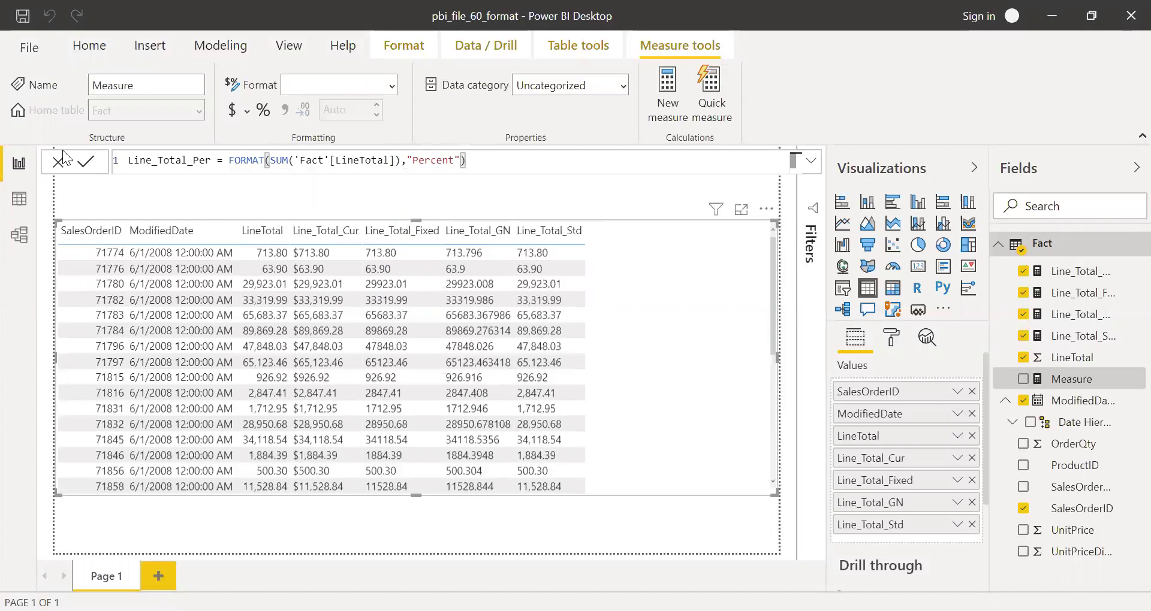
key(Return)
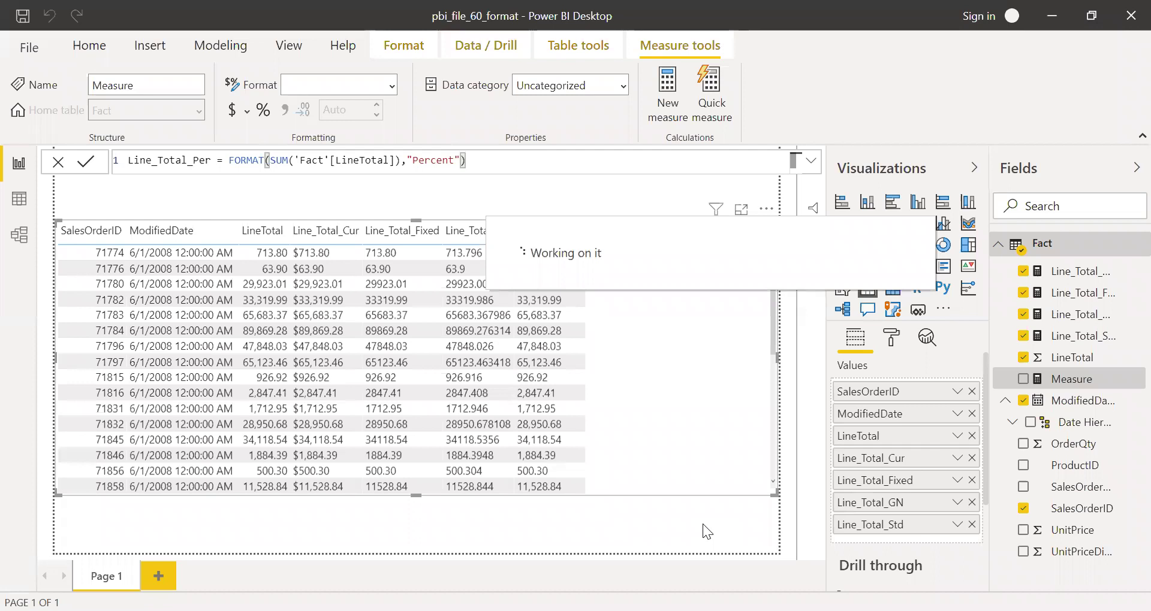
drag(1073, 336, 630, 302)
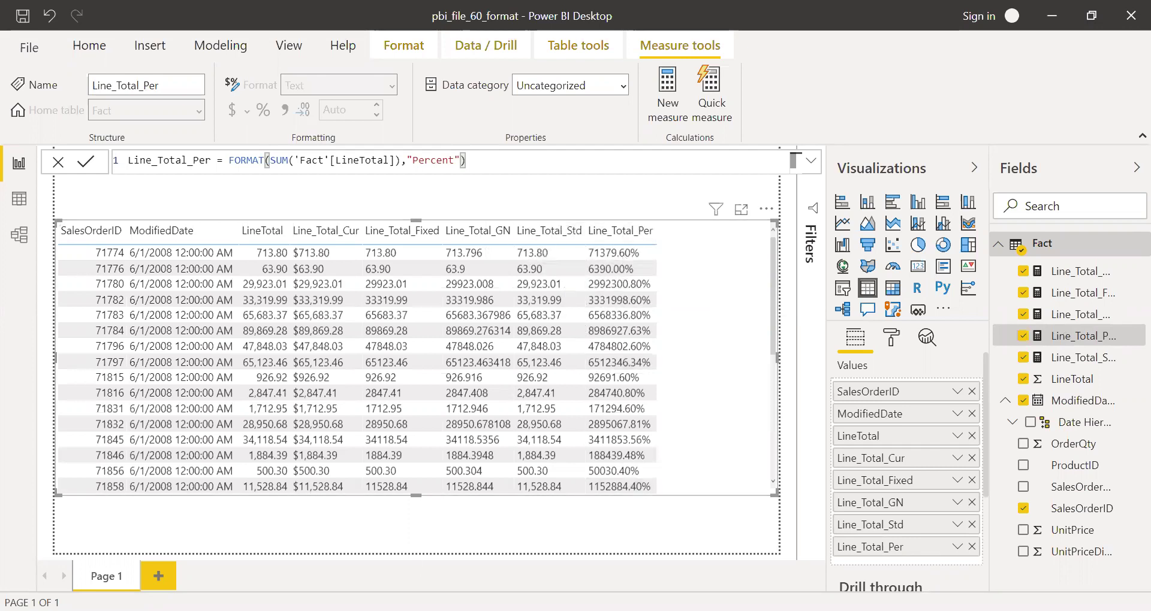
key(Escape)
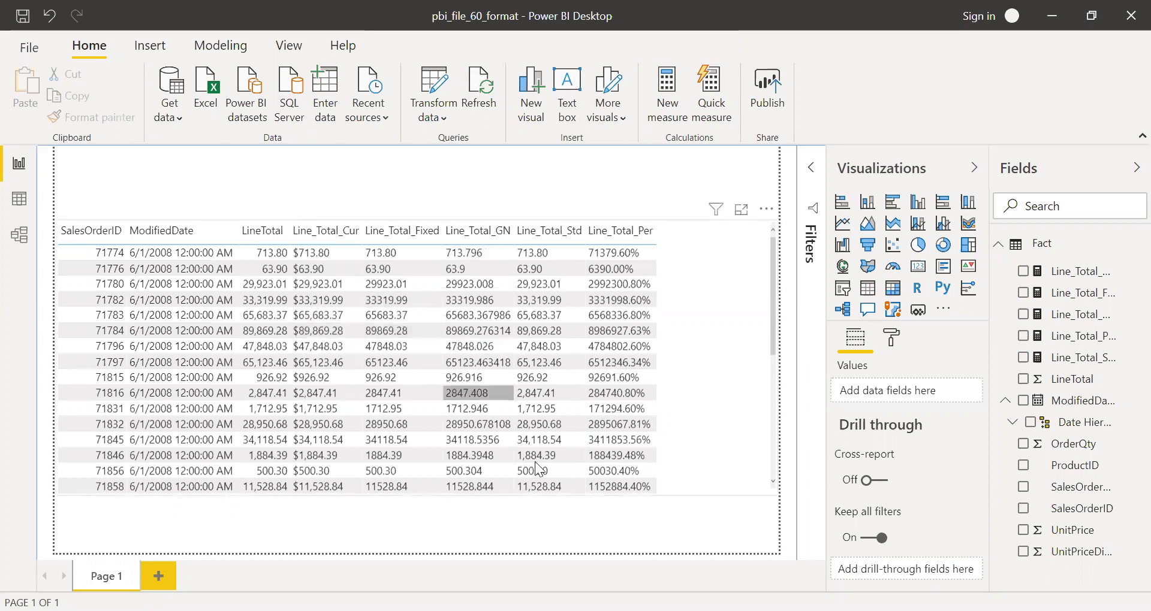
Step: With the table visual selected, start a new measure named Date1 with MAX('Fact'[ModifiedDate]) as the value argument of FORMAT
click(710, 489)
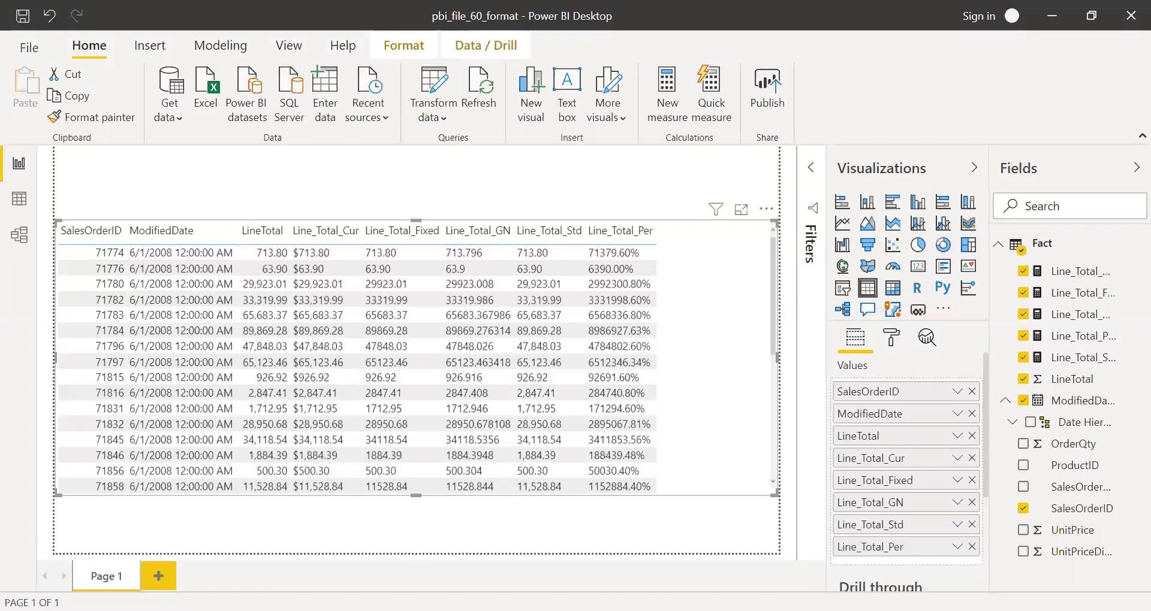
click(672, 113)
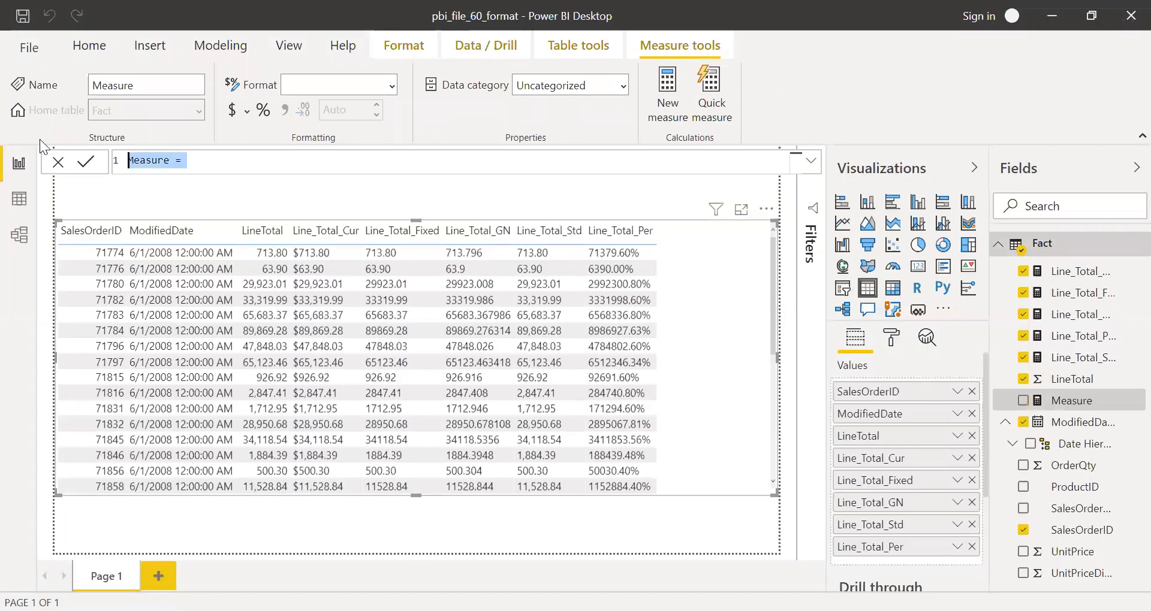
text(Date1=)
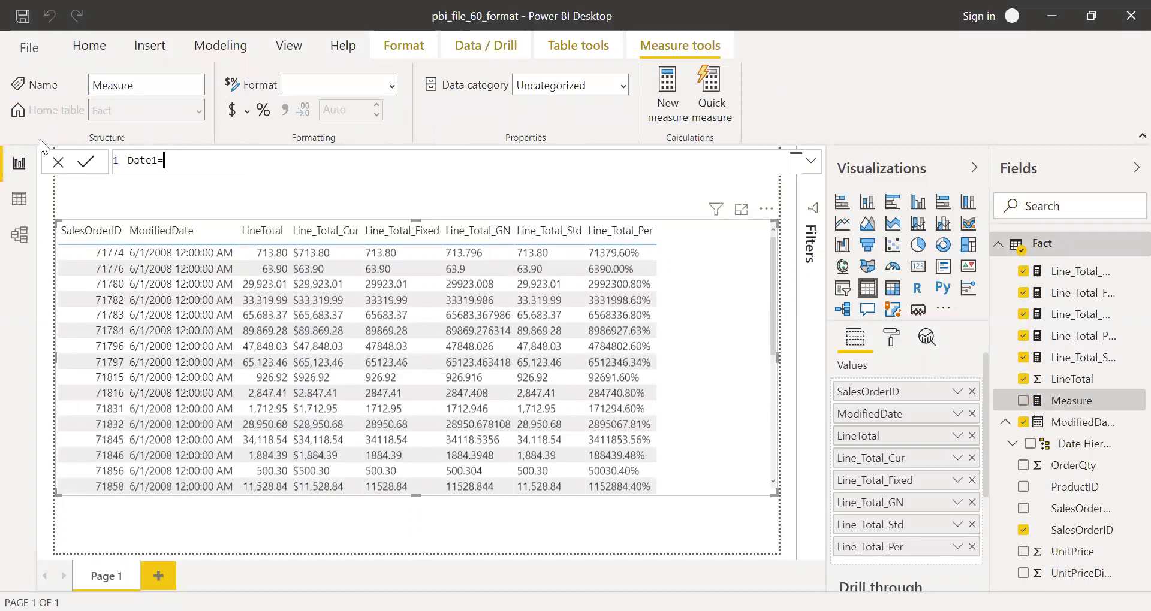
text( for)
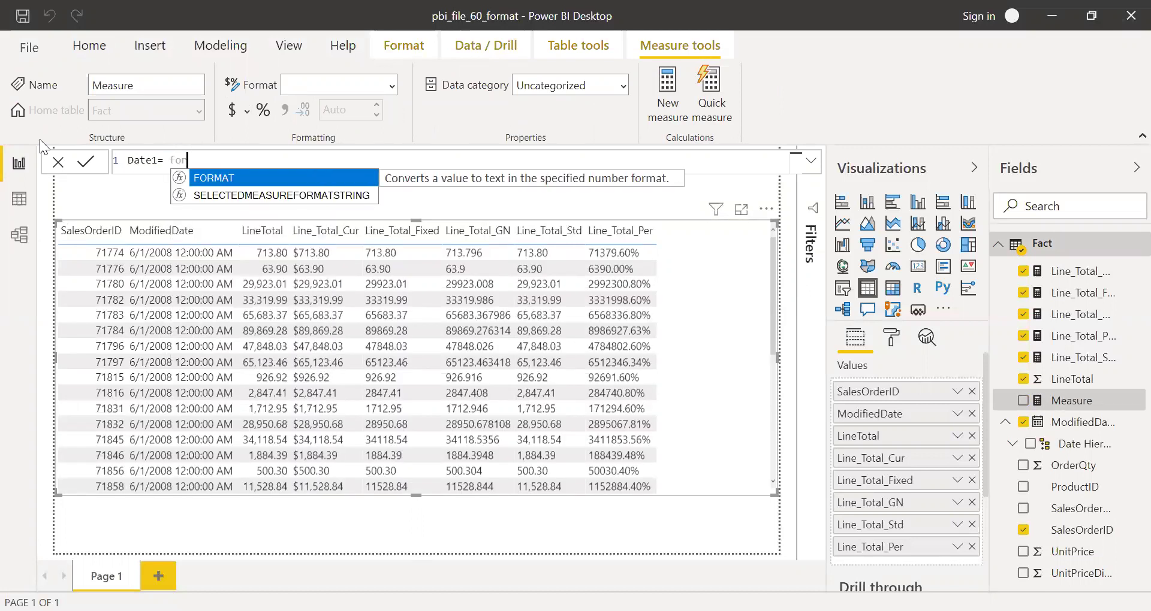
key(Tab)
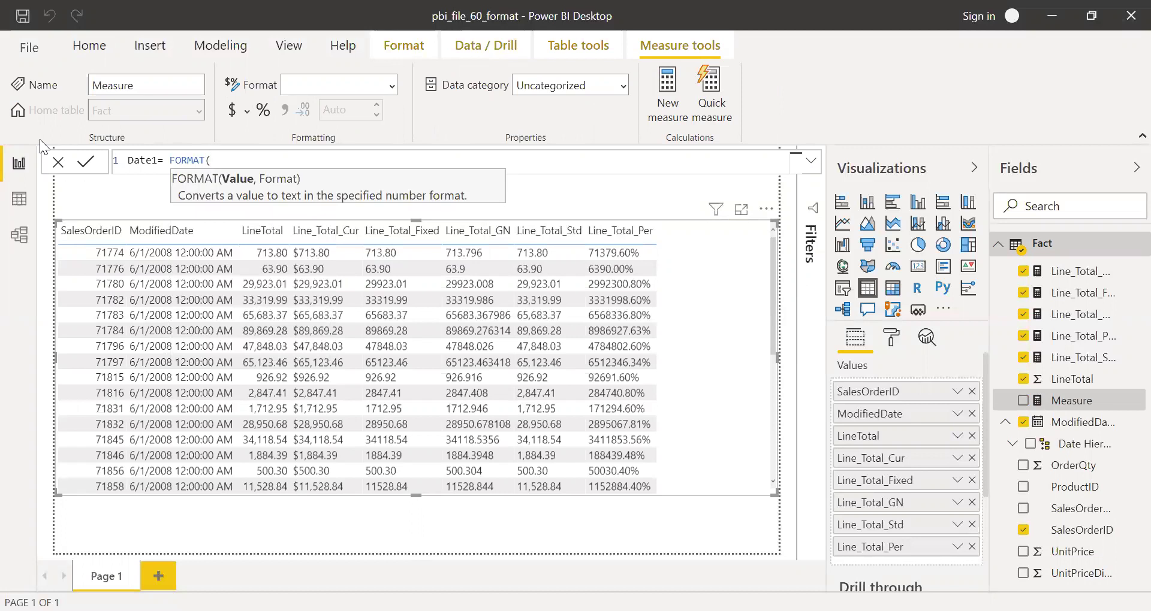
text(max)
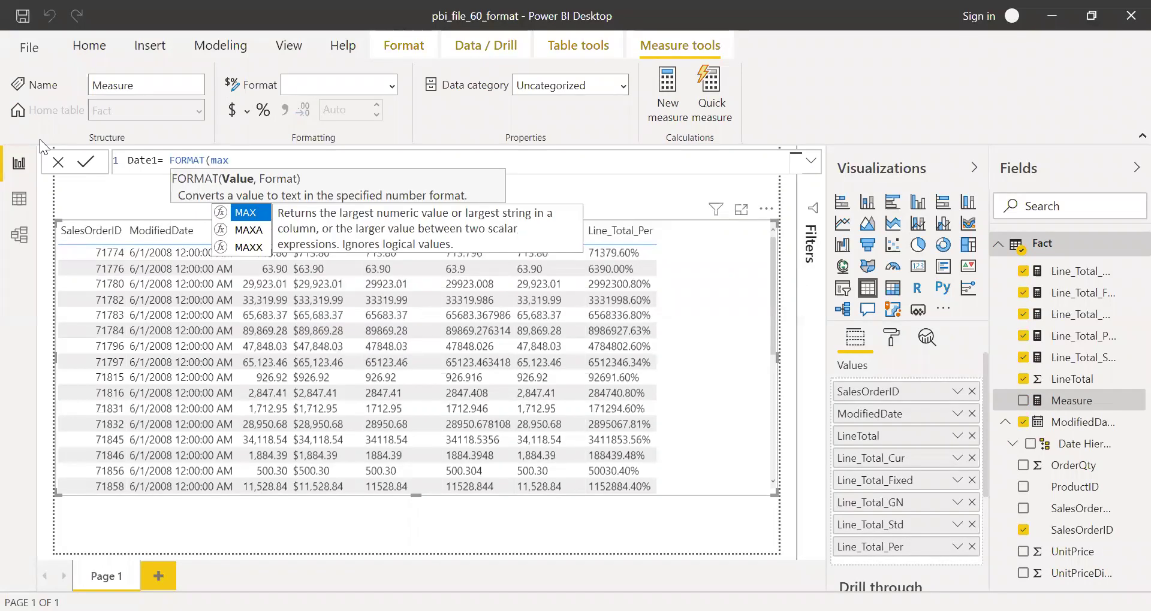
key(Tab)
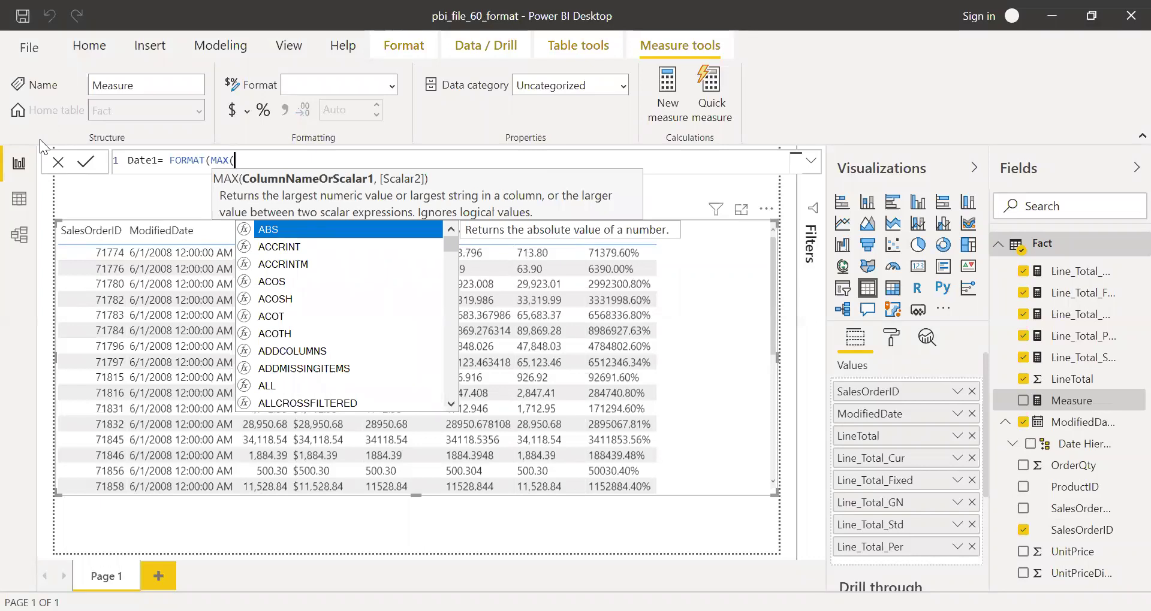
text(mod)
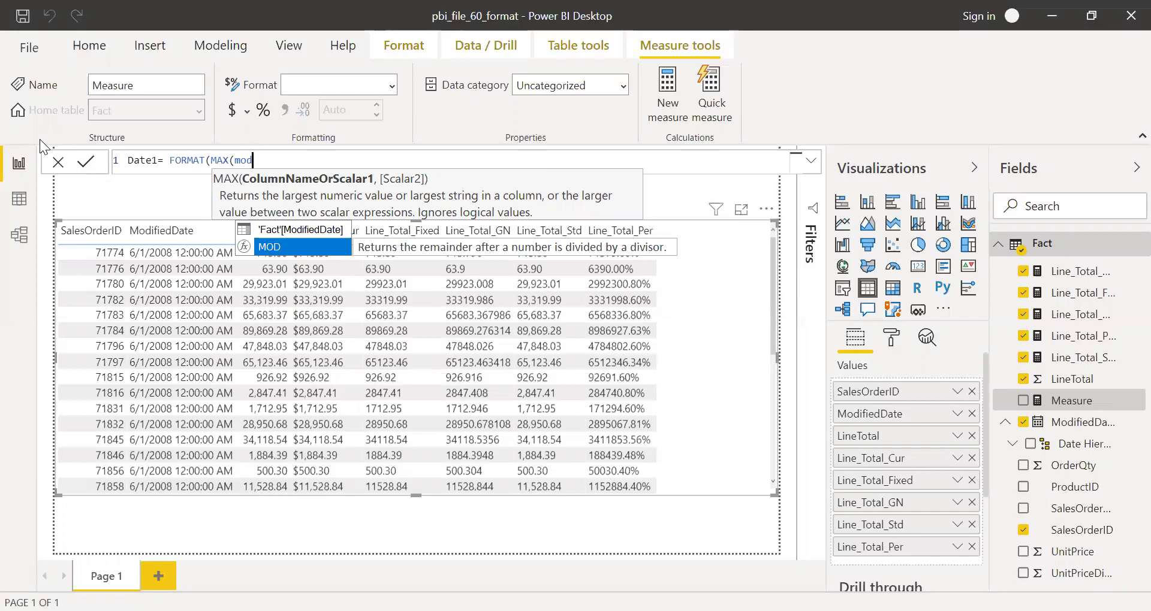
key(Up)
key(Tab)
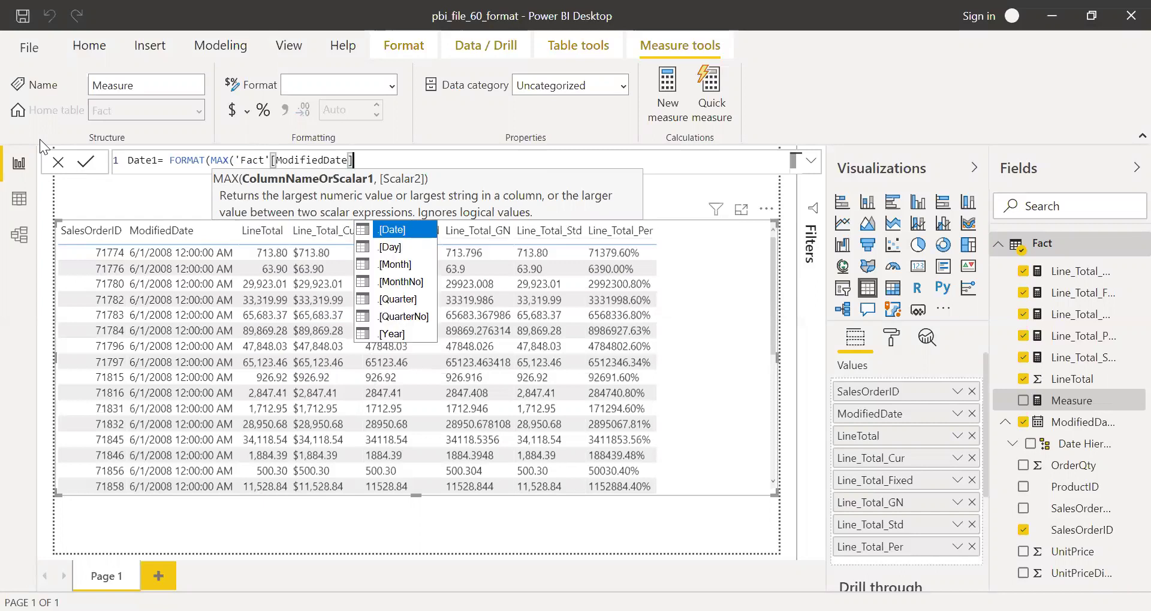
text())
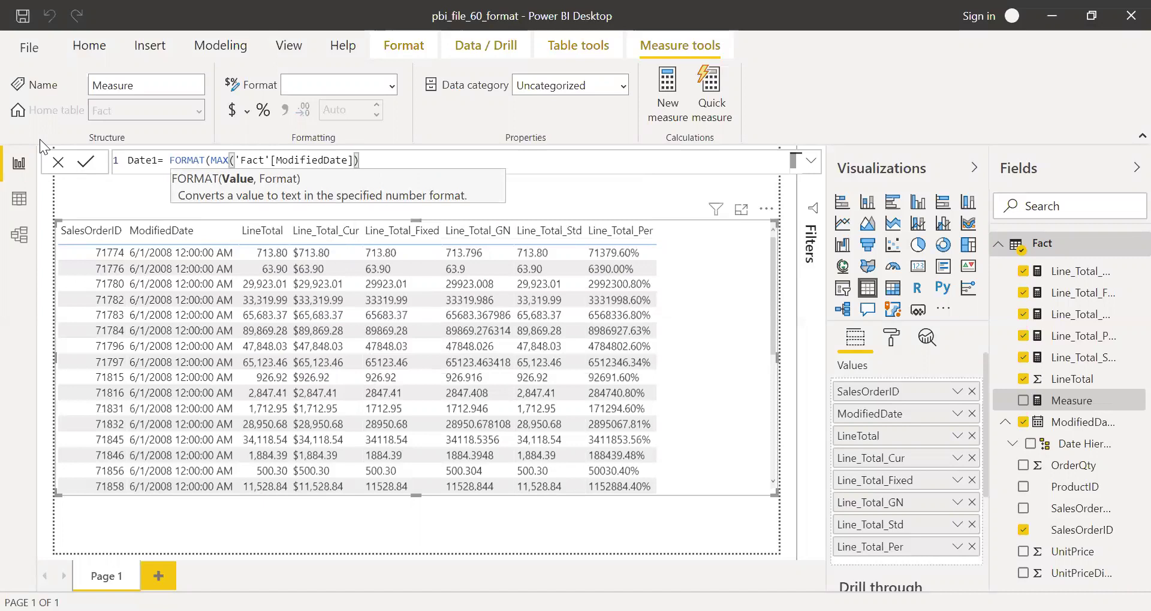
Step: Finish the Date1 formula with the "yyyy-mm-dd" format string, commit it and add the measure to the table visual
text(,")
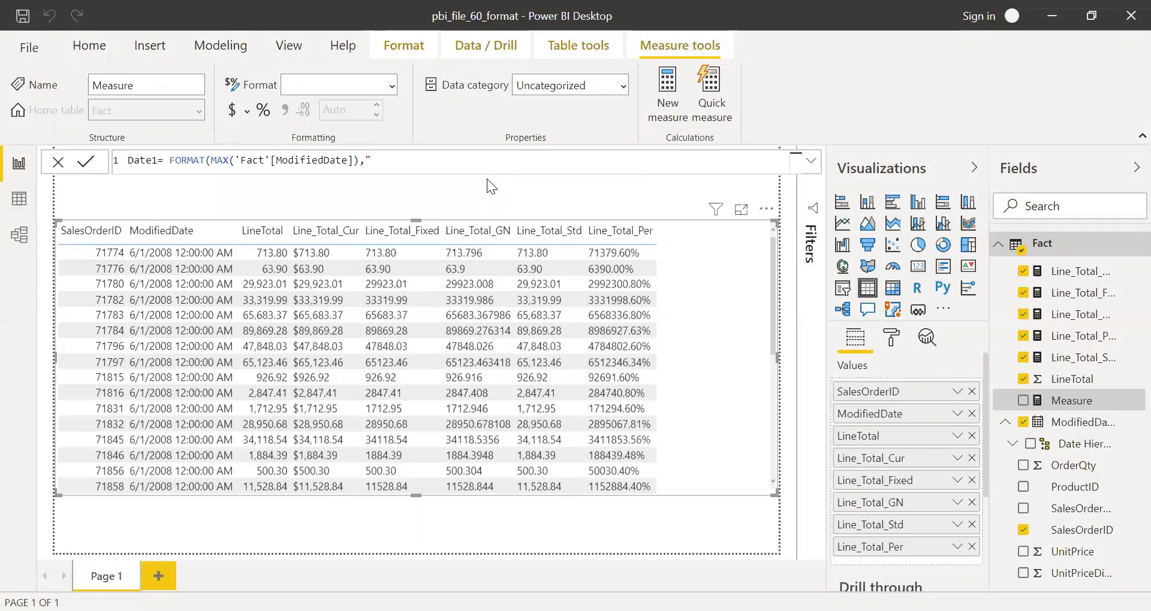
text(yyyy-mm)
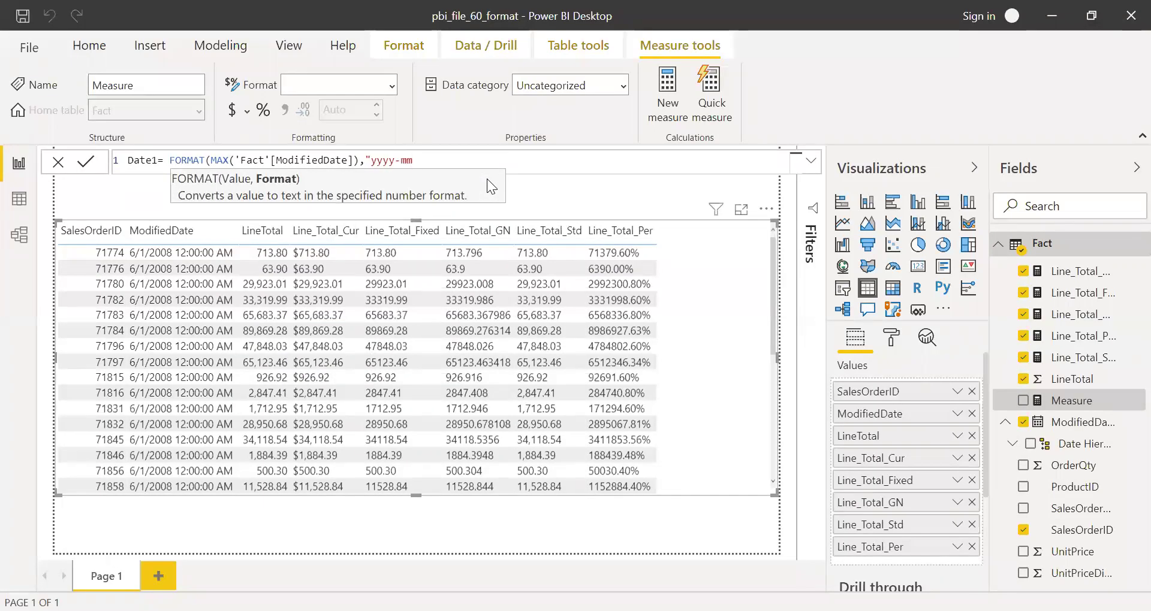
text(-dd)
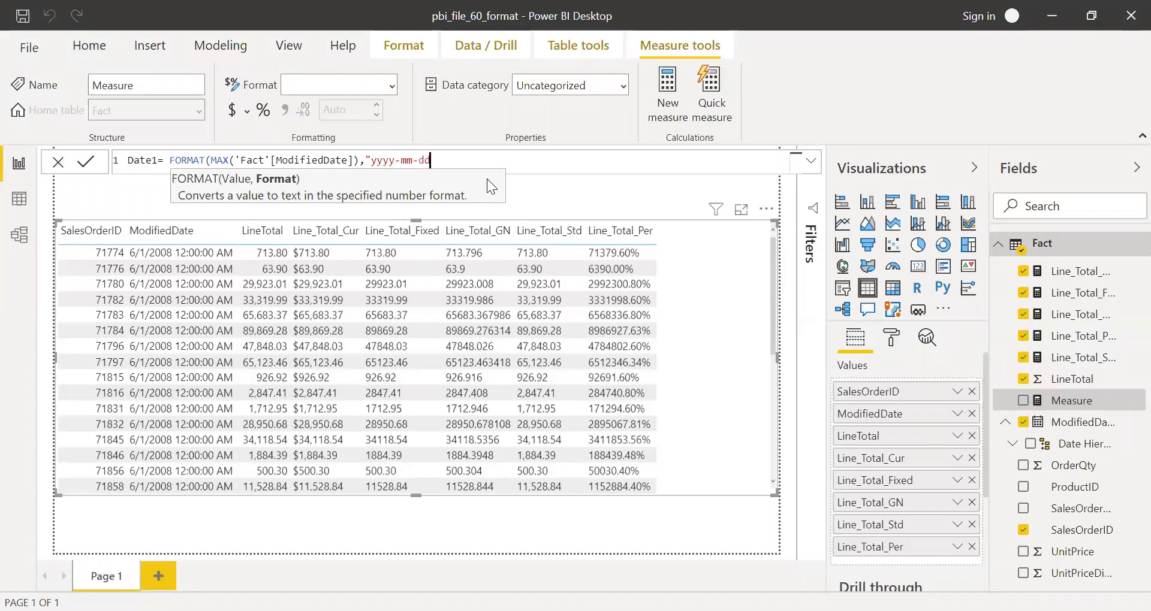
text("))
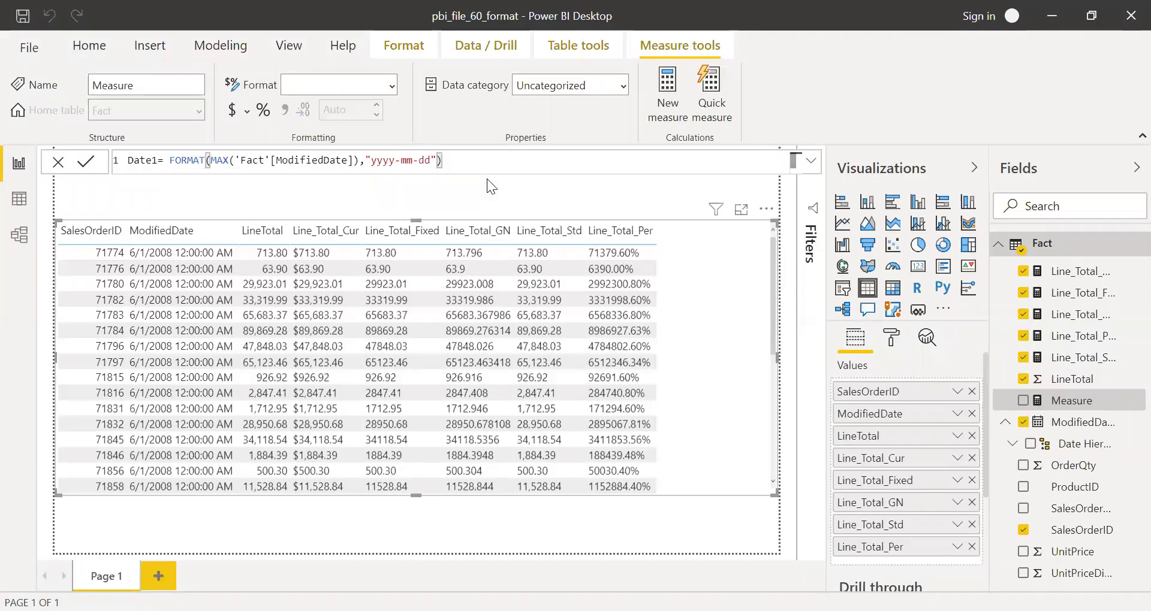
key(Return)
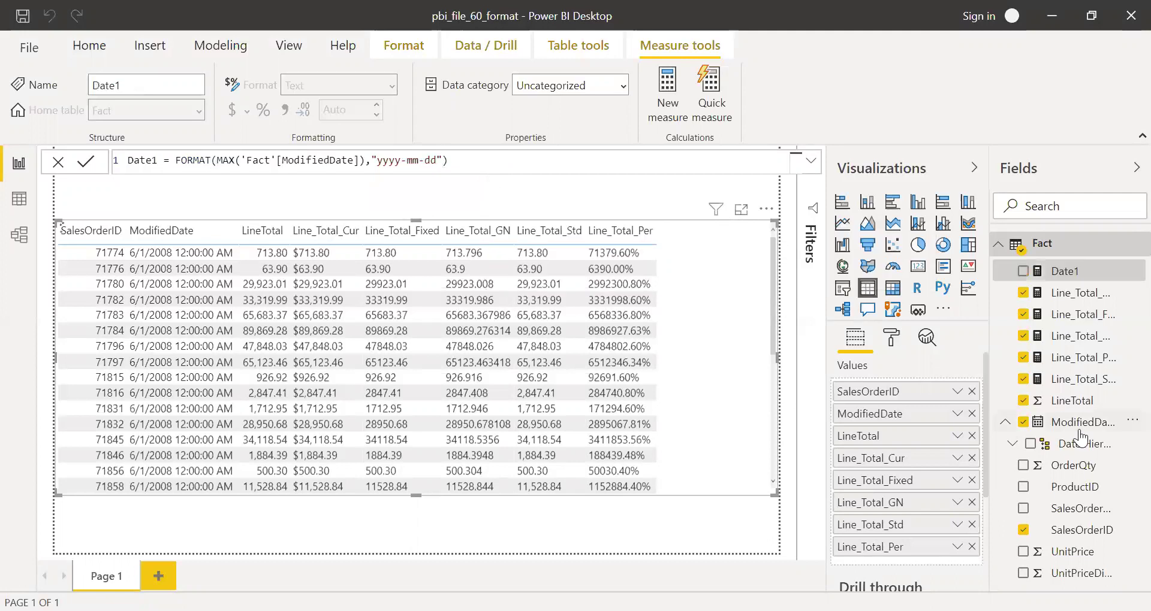
drag(784, 288, 715, 281)
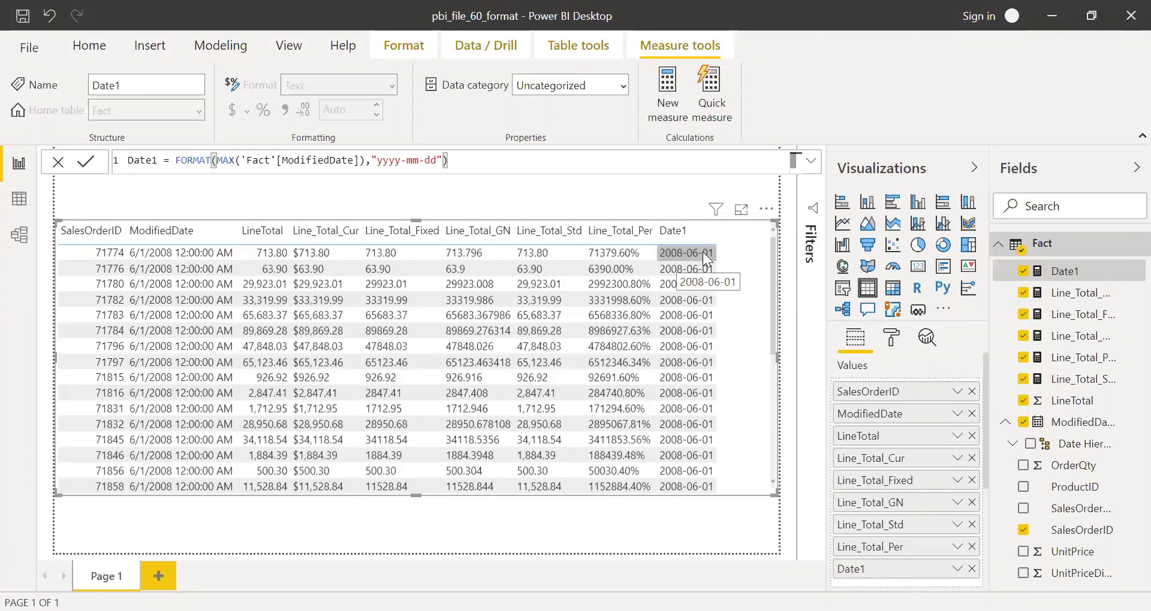
Step: Create a measure Date2 as FORMAT(MAX('Fact'[ModifiedDate]),"m/d/yy") and add it to the table visual
click(535, 542)
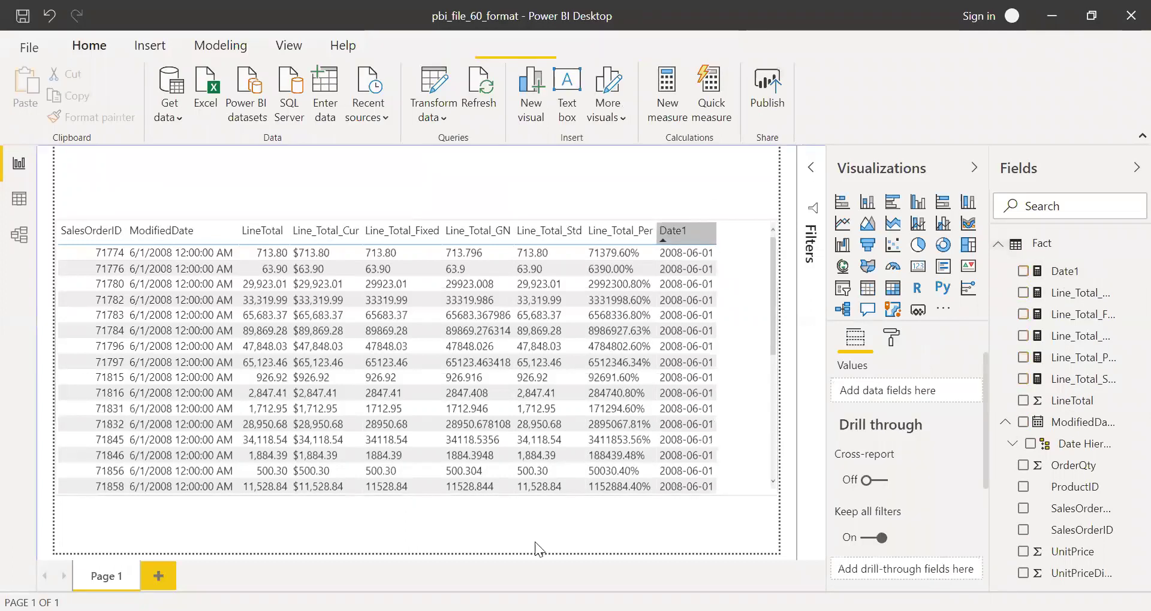
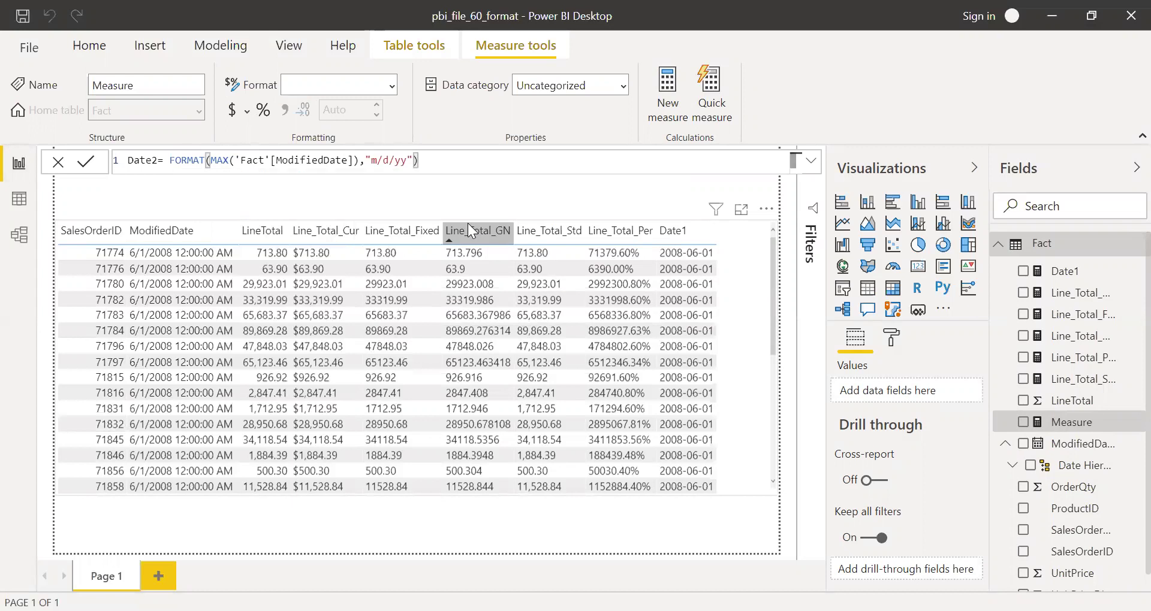
key(Return)
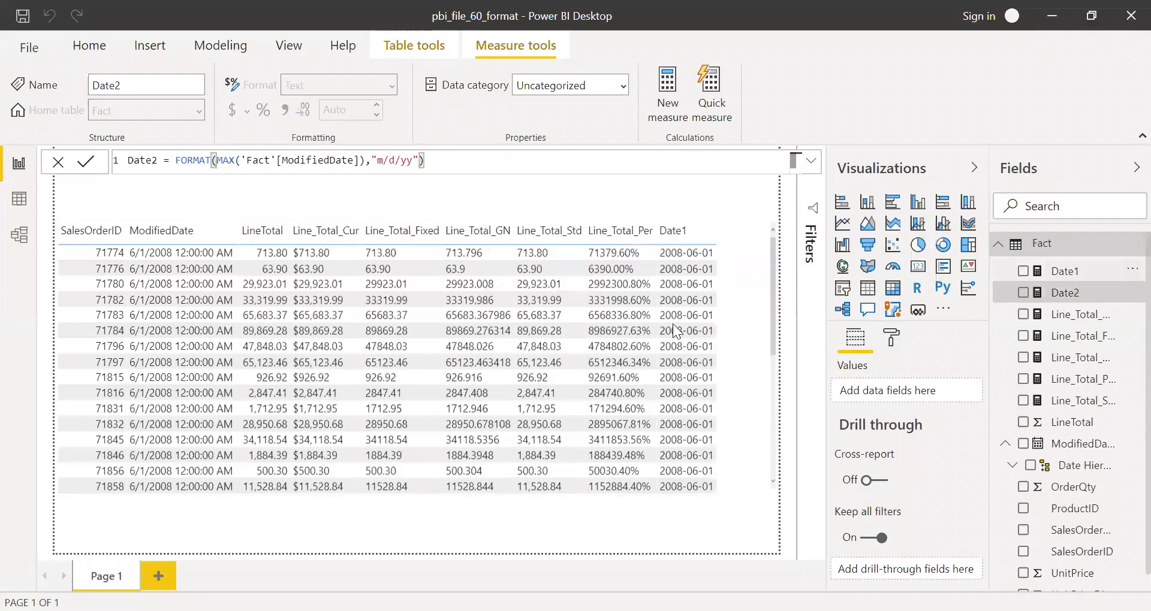
drag(1014, 291, 743, 321)
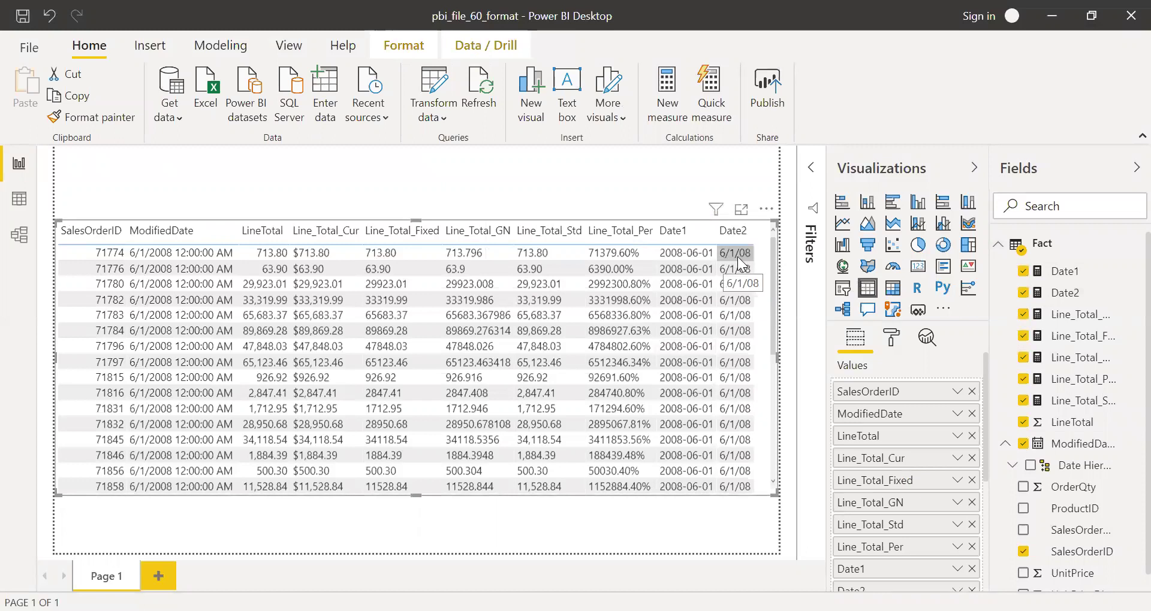
Step: Change the format string in the Date2 measure to "m/d/yyyy" and commit the formula
click(1057, 309)
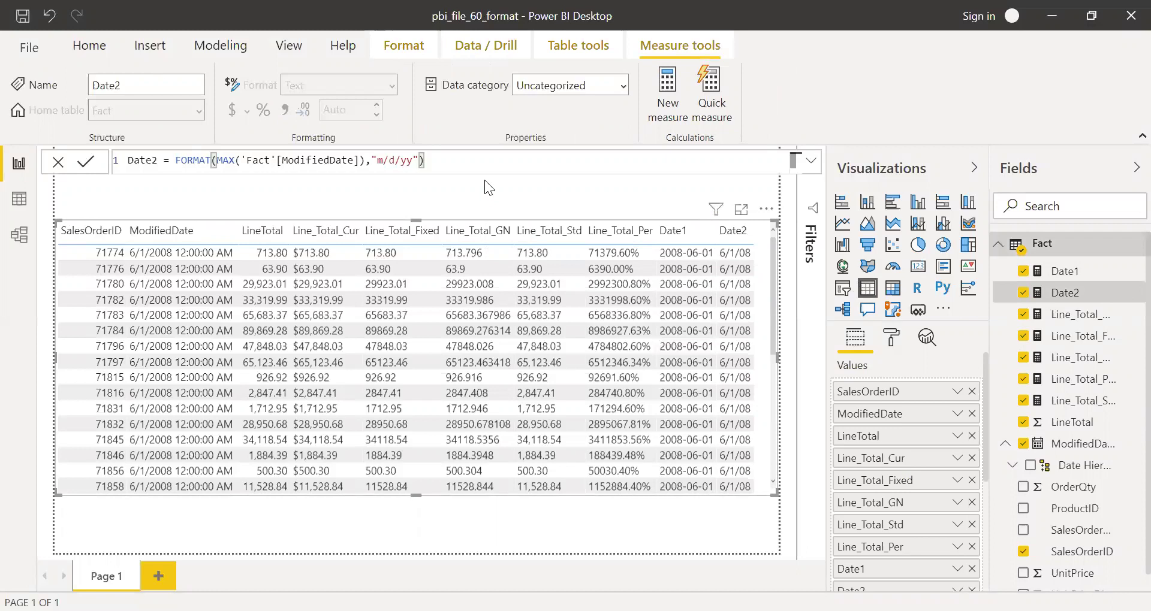
click(400, 159)
text(yy)
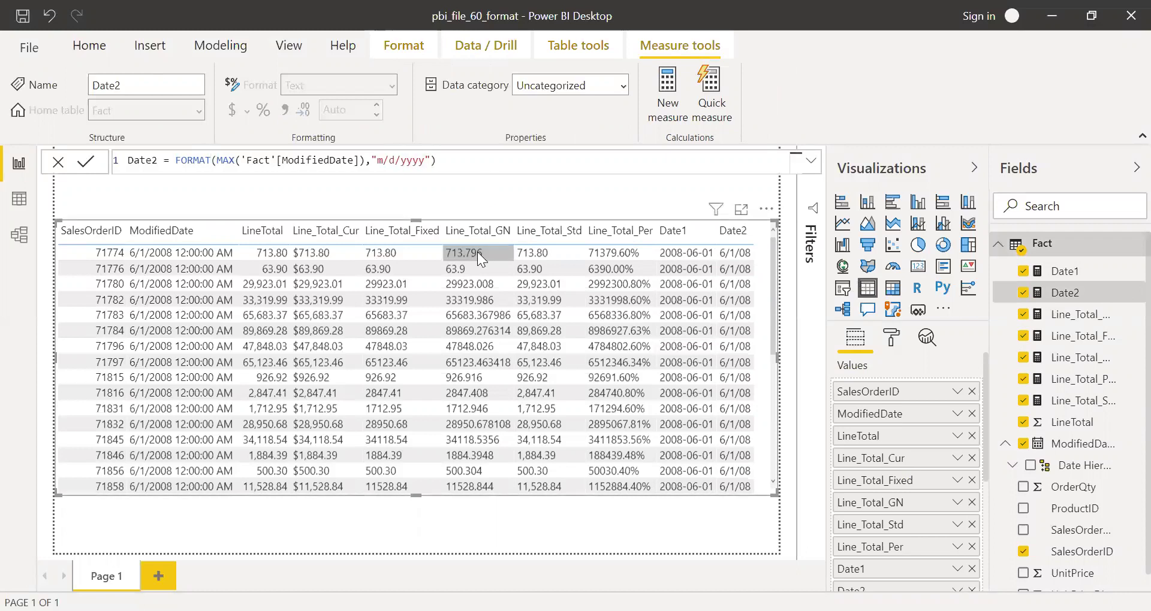
key(Return)
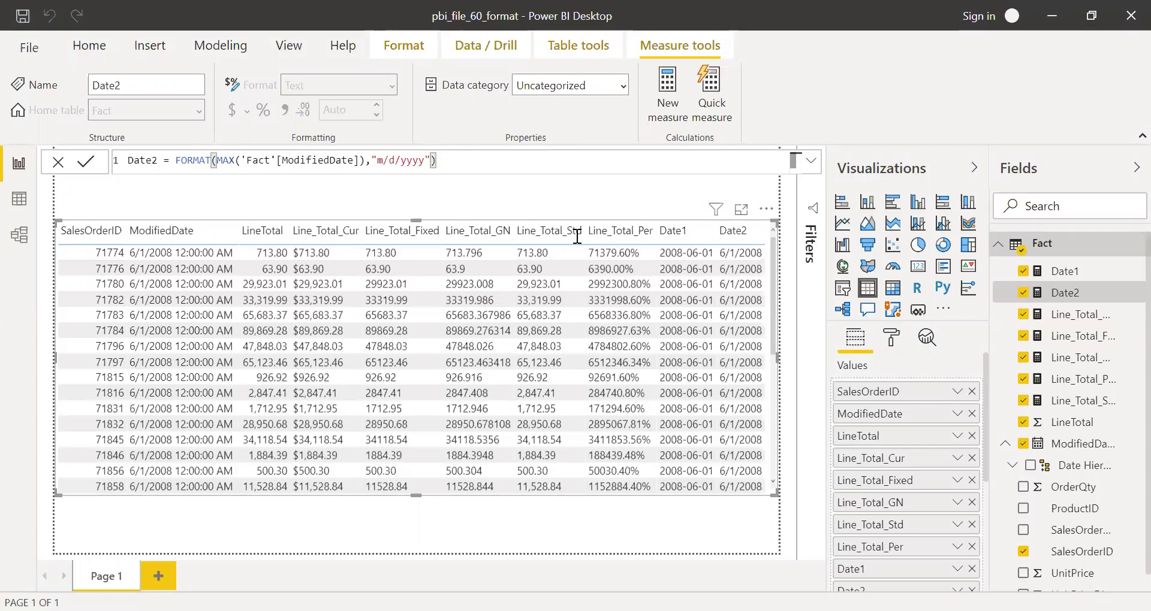
drag(462, 167, 379, 160)
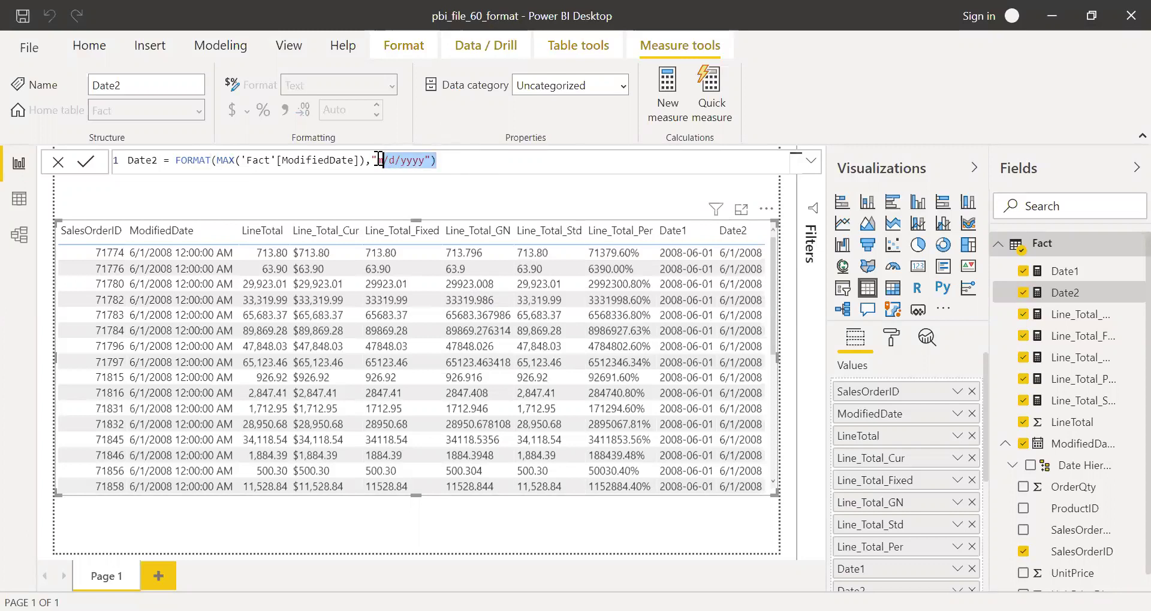
click(451, 162)
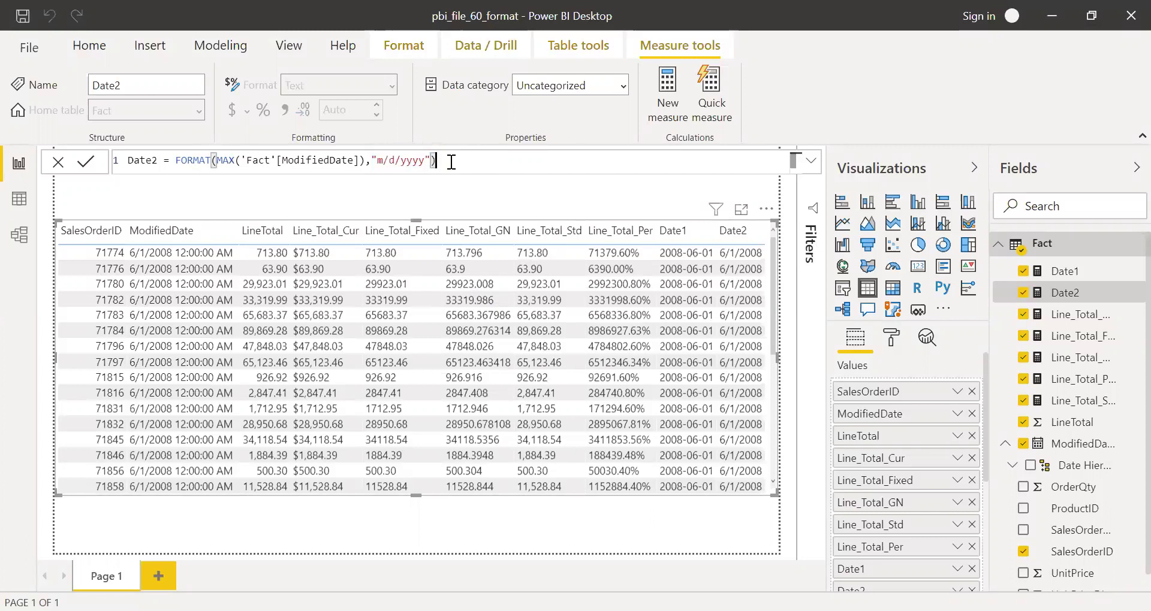
click(717, 522)
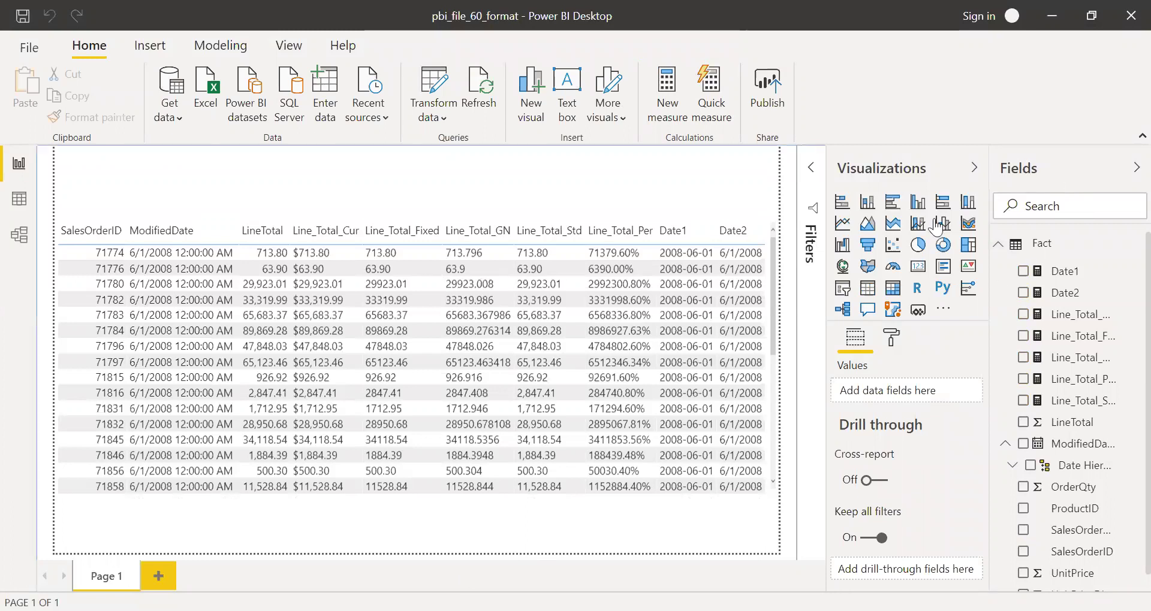
Step: Start a new measure named Color_Type with a SWITCH function that takes TRUE() as its expression
click(665, 109)
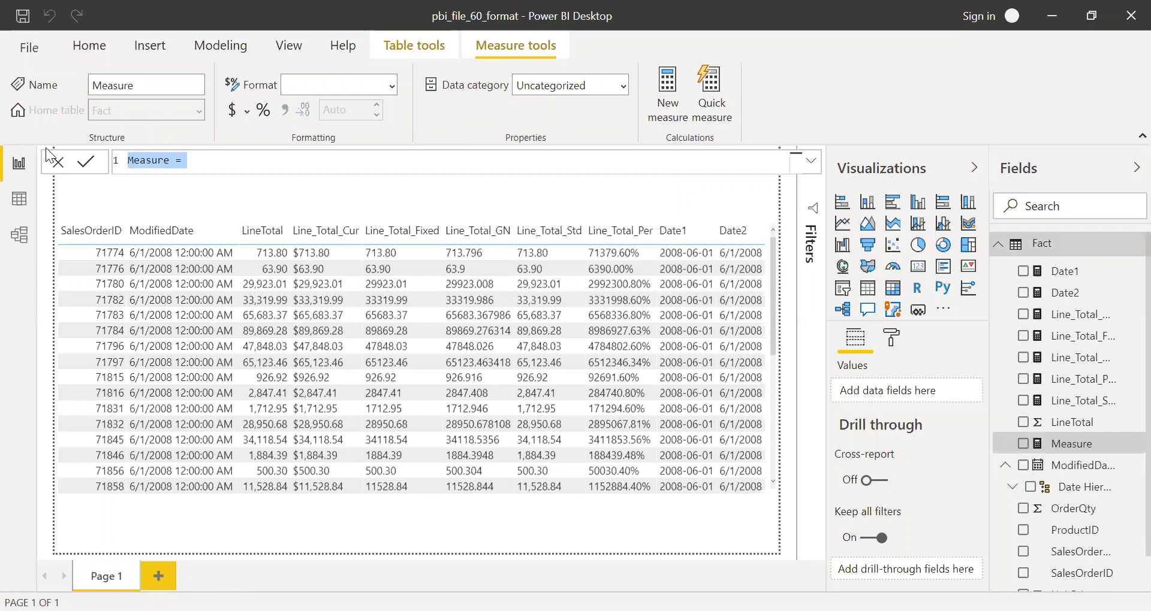
text(Color_Type)
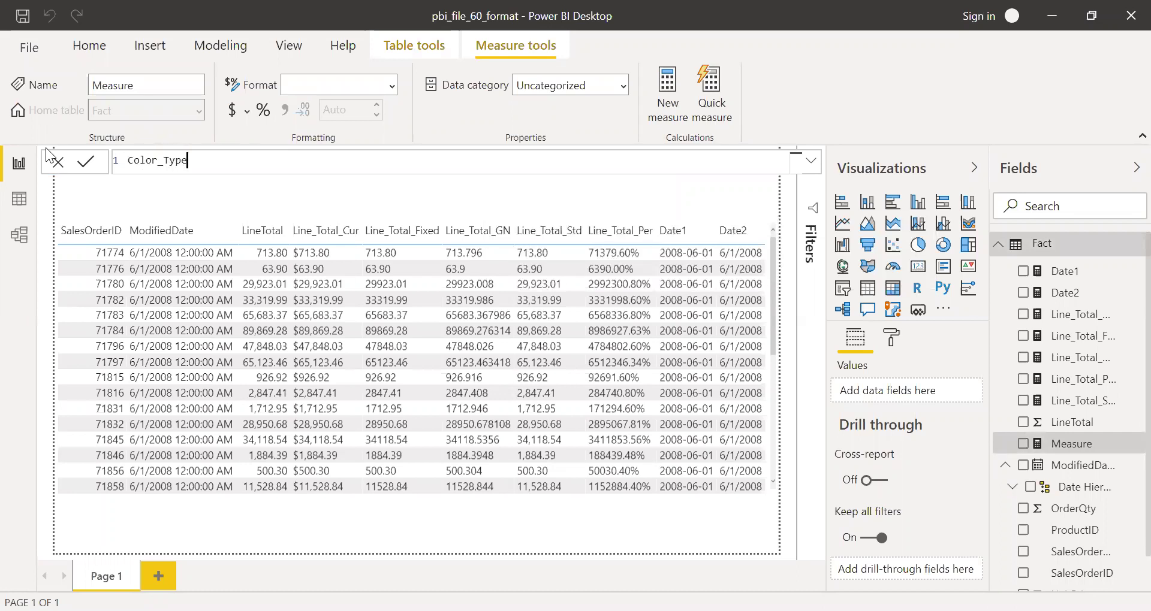
text( = sw)
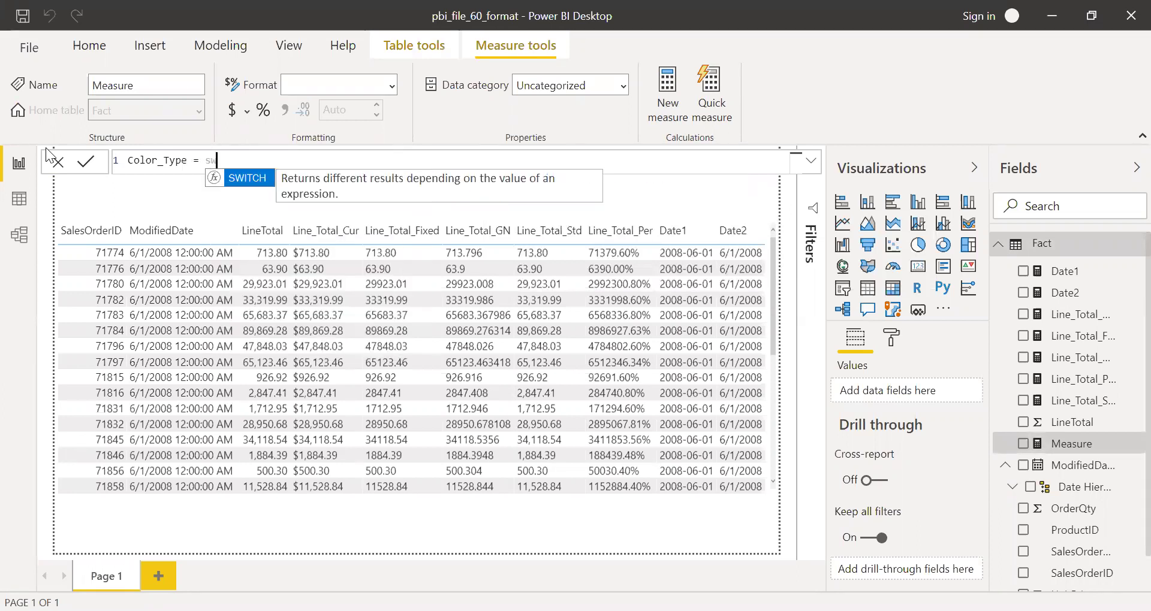
key(Tab)
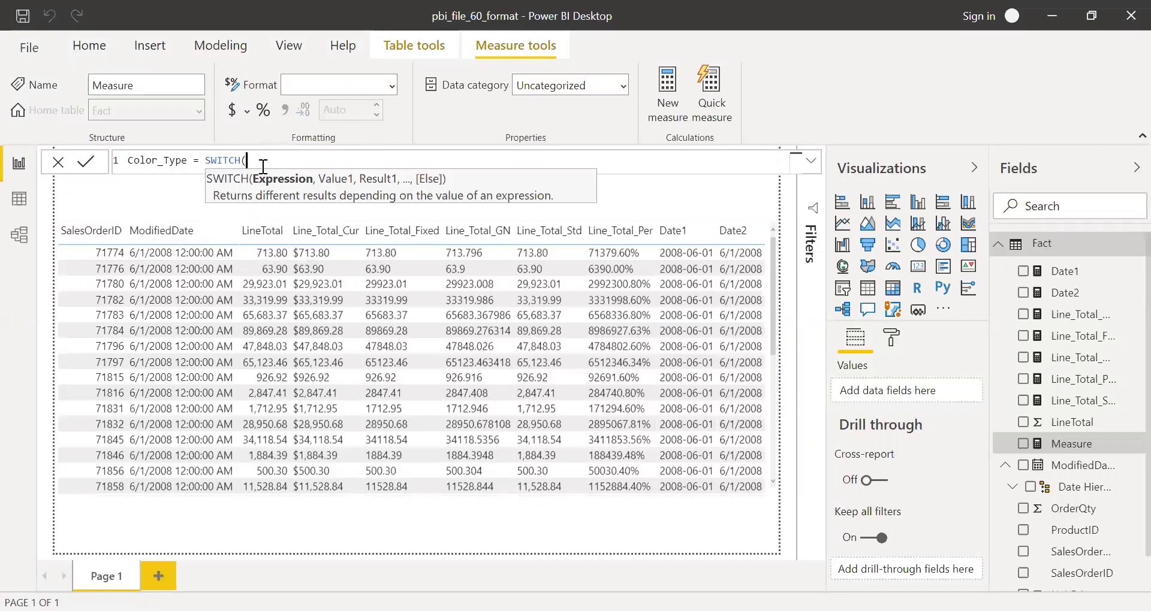
text(TREATAS()
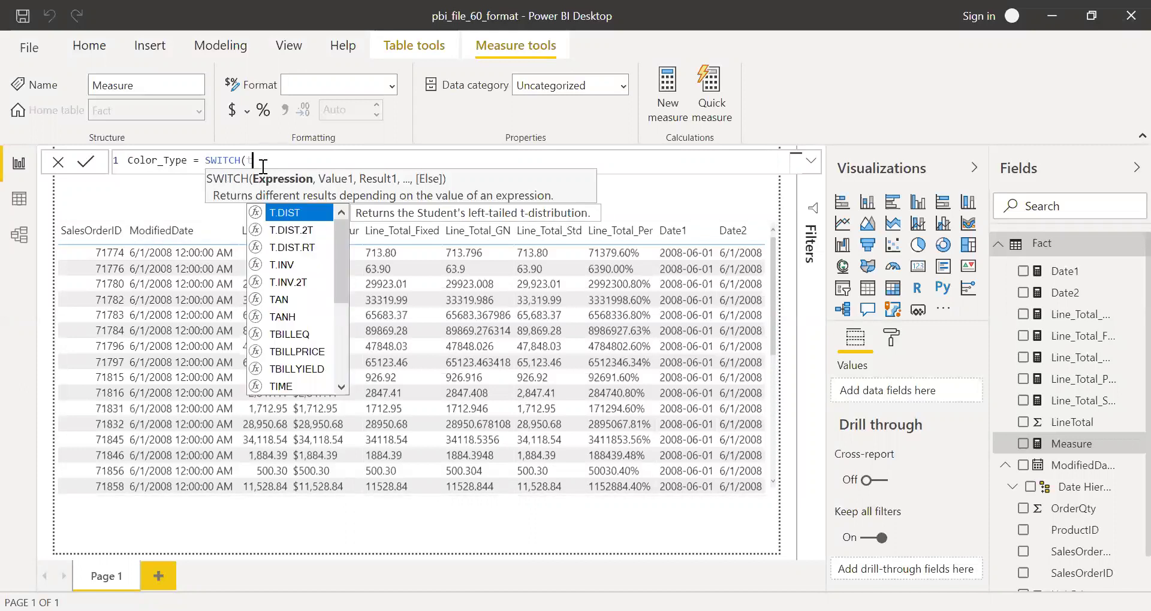
key(BackSpace)
key(BackSpace)
key(BackSpace)
key(BackSpace)
key(BackSpace)
key(BackSpace)
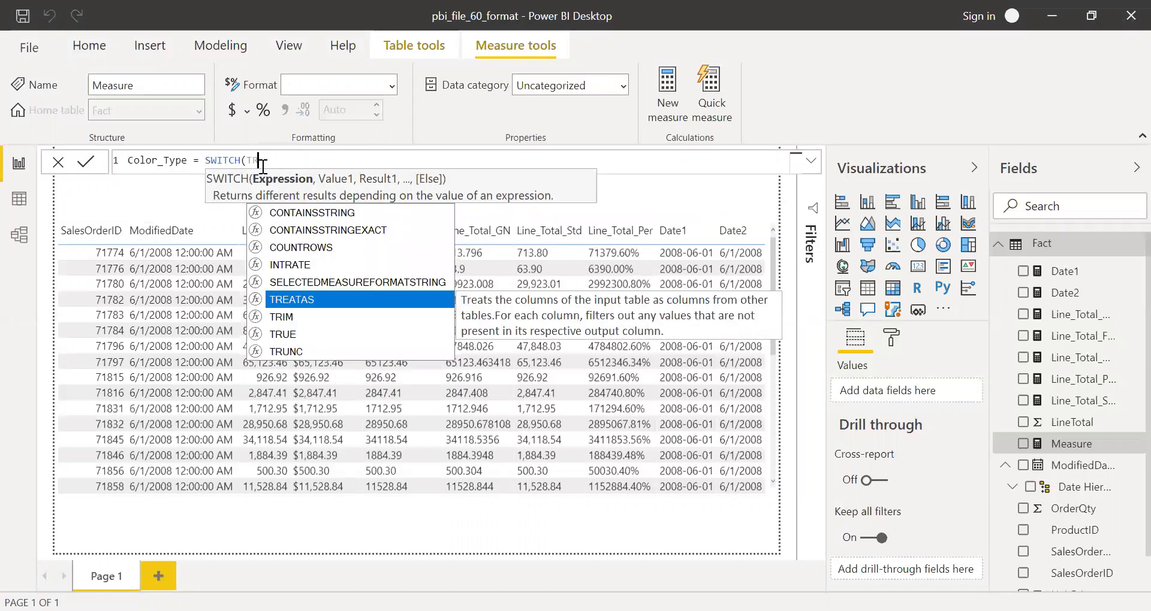
text(UE())
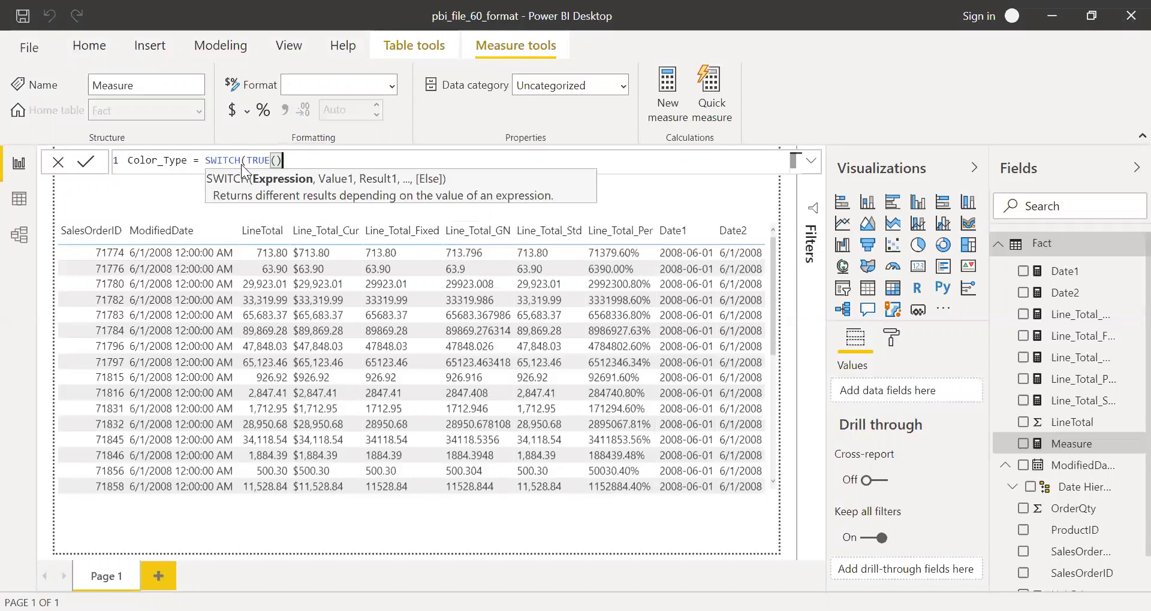
text(,)
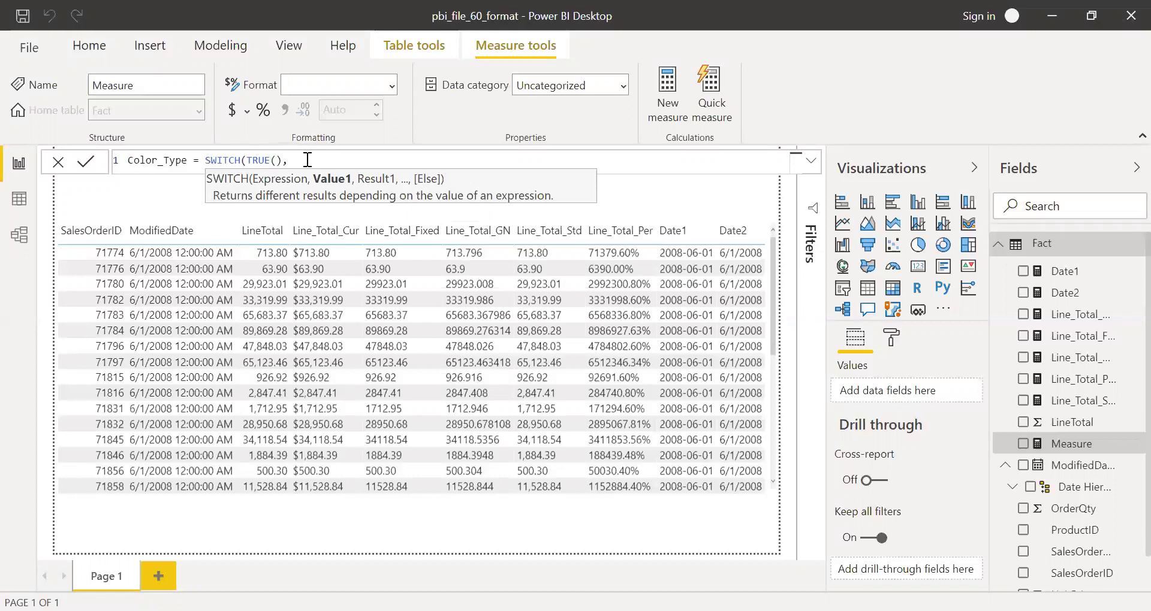
Step: Add the condition SUM('Fact'[LineTotal])<1000 with the result "Red" to the SWITCH in the Color_Type formula
text(SUM(line)
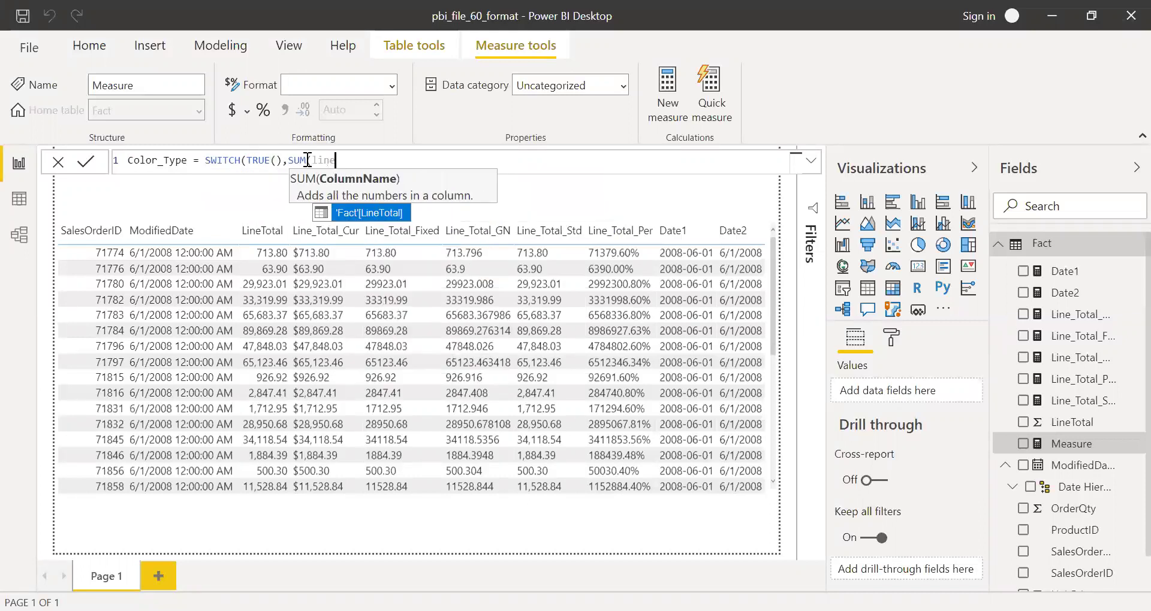
key(Tab)
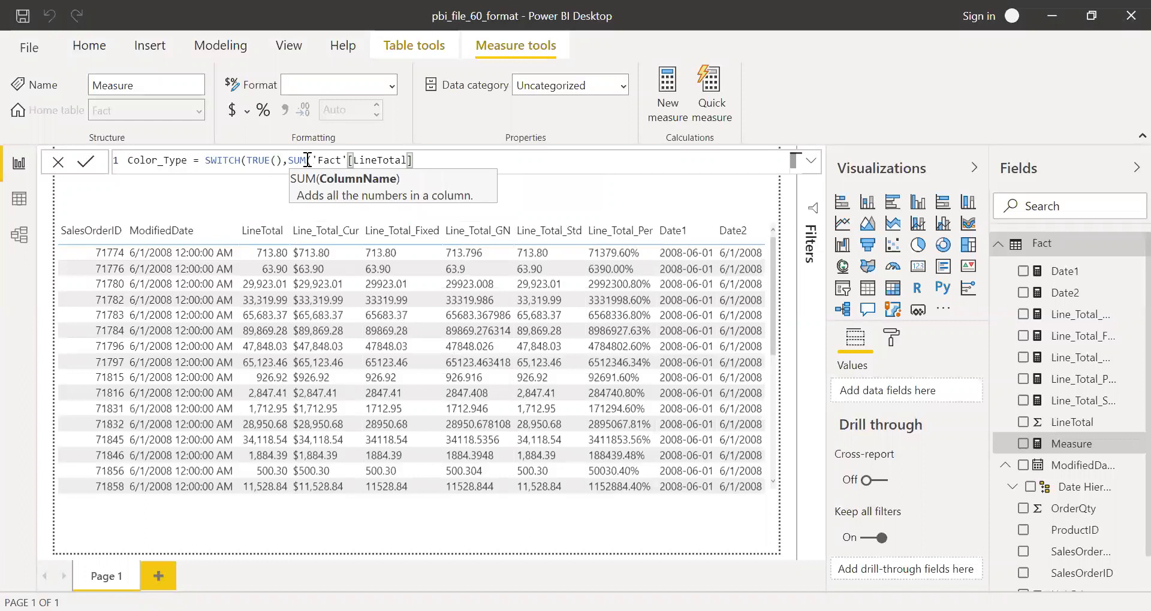
text()<1000)
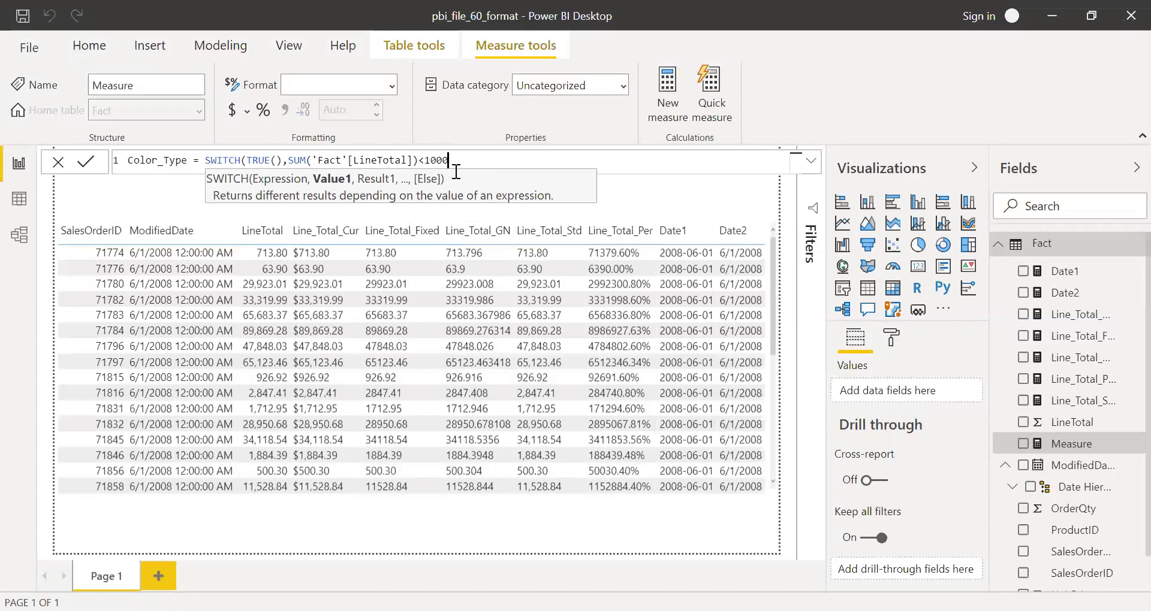
text(,)
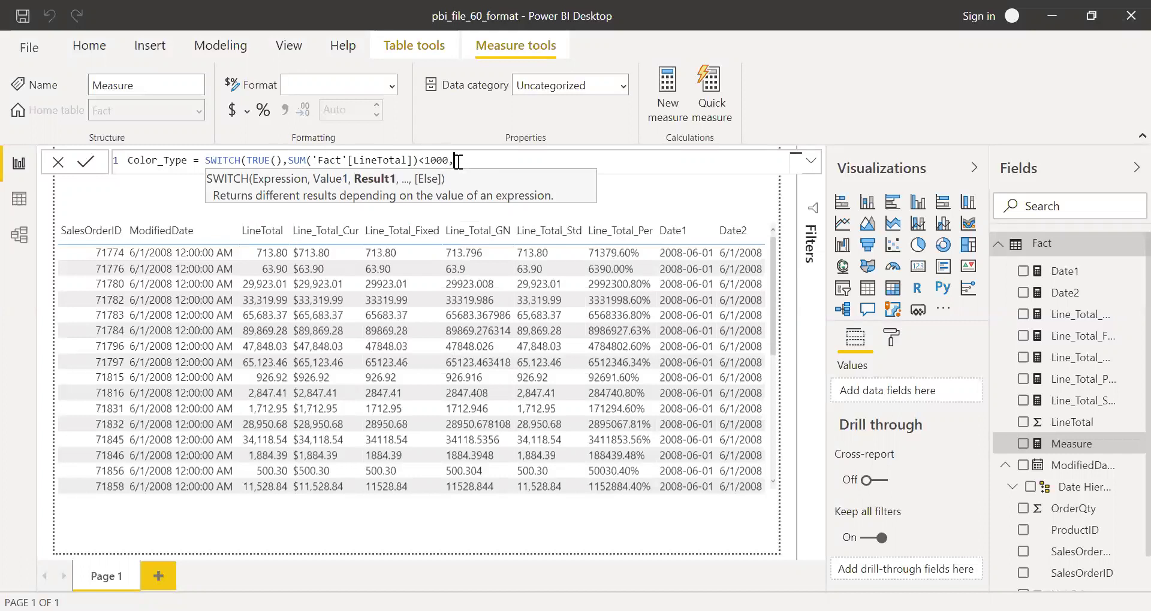
drag(449, 160, 307, 159)
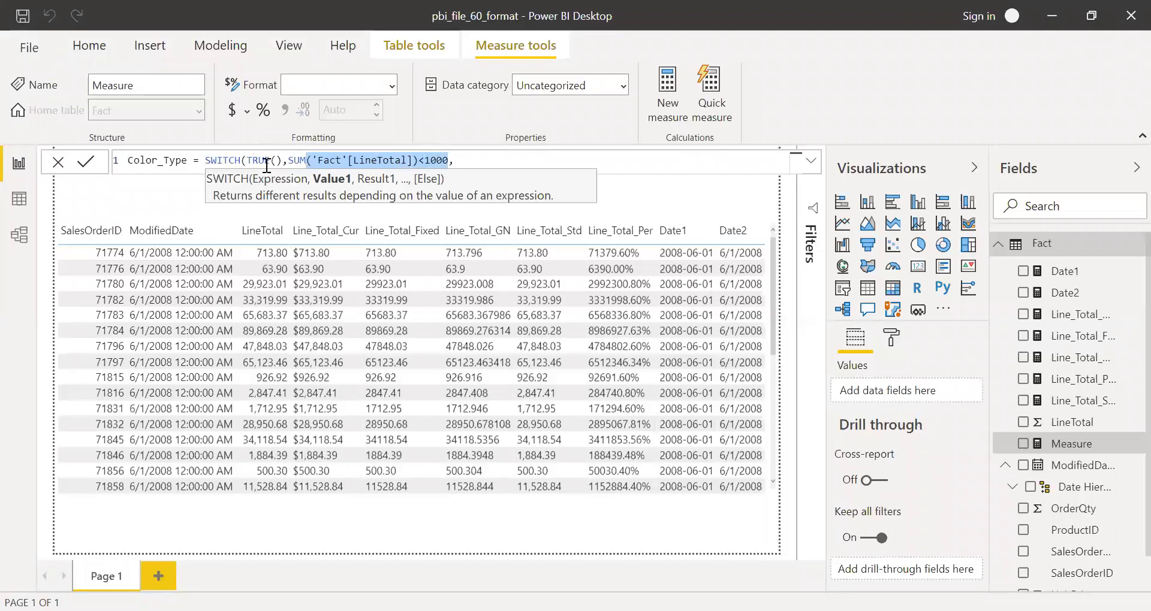
click(484, 163)
text("Red)
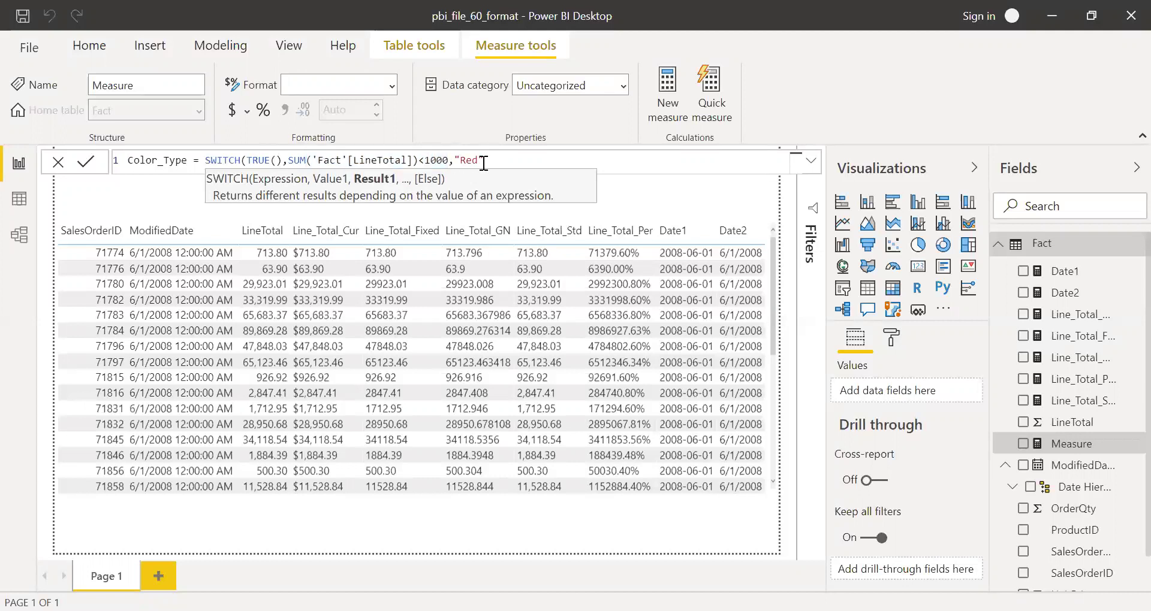
text(",)
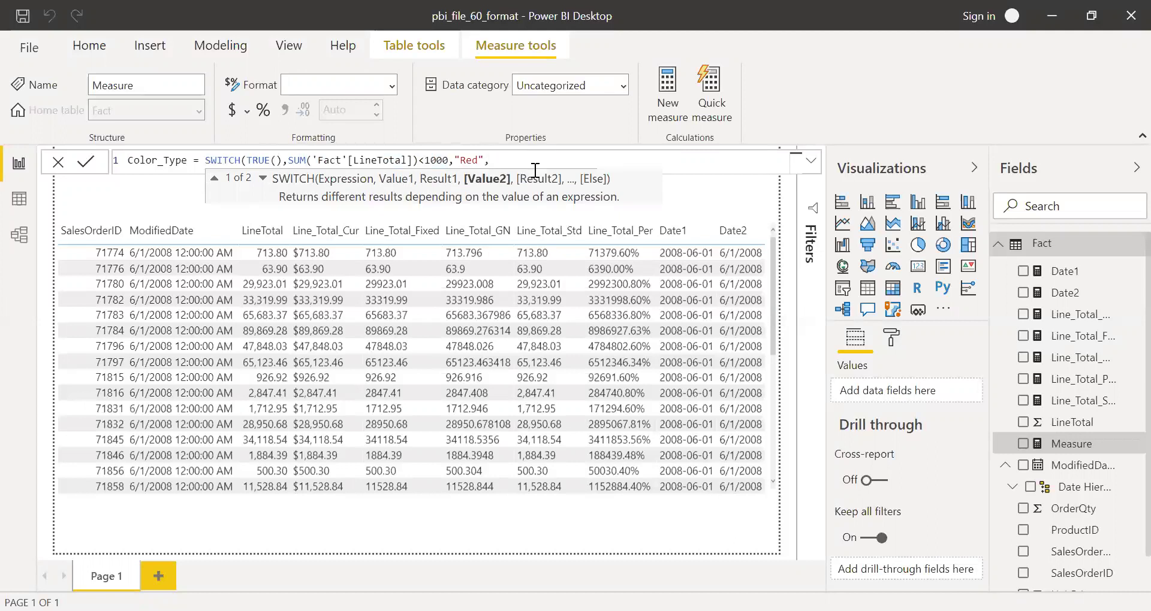
Step: Finish the Color_Type formula with "Green" as the else result and commit it
text("G)
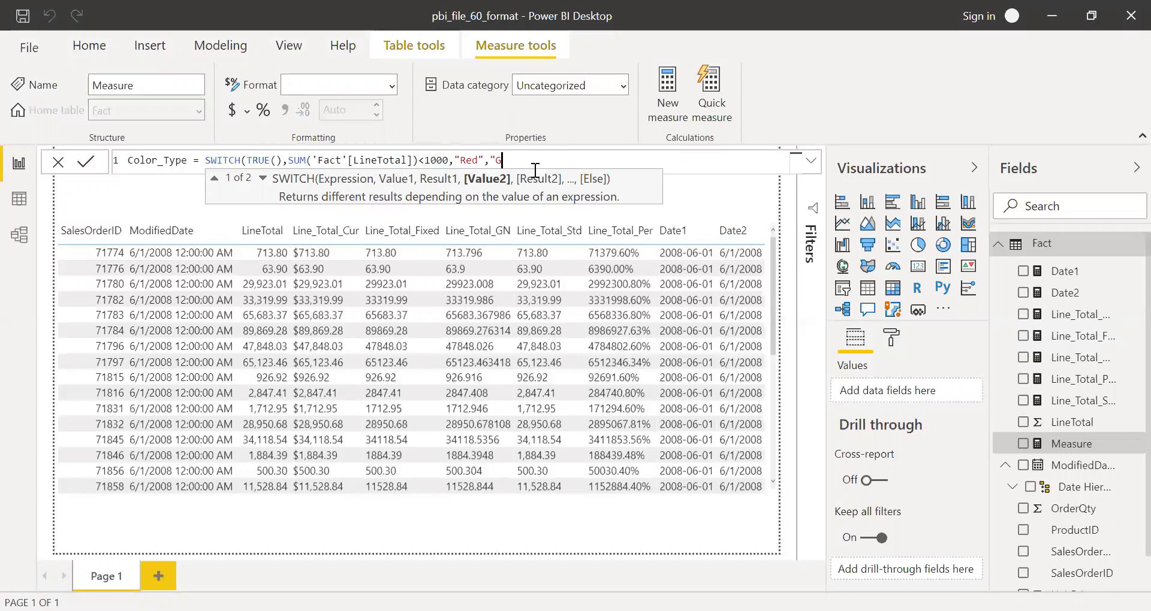
text(reen")))
key(BackSpace)
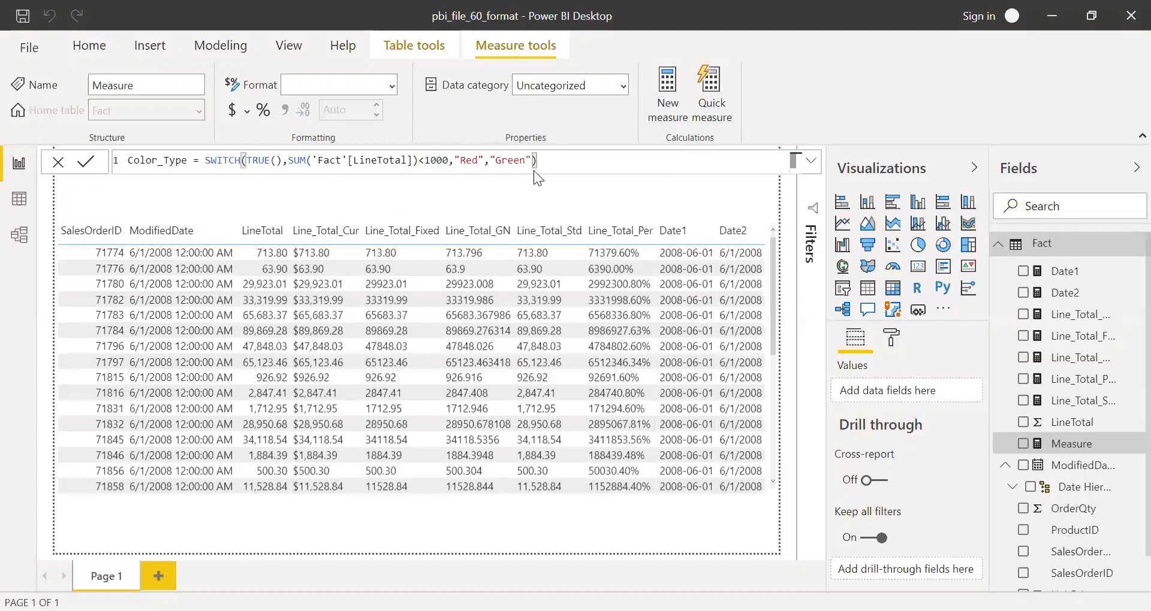
key(Return)
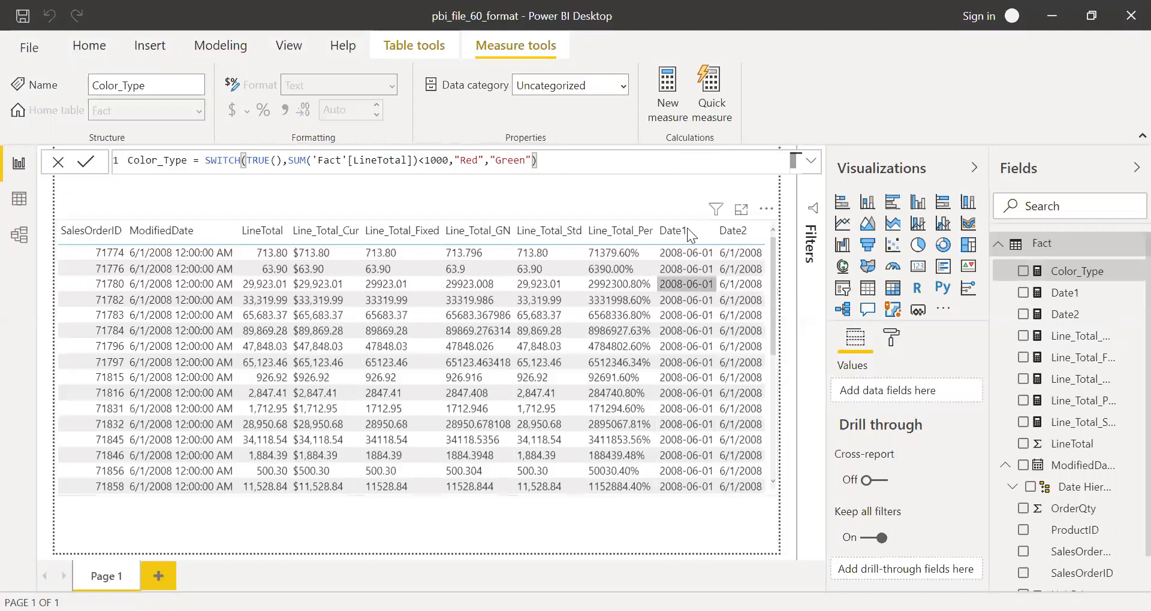
Step: Add the Color_Type measure to the table visual as its last column
click(660, 499)
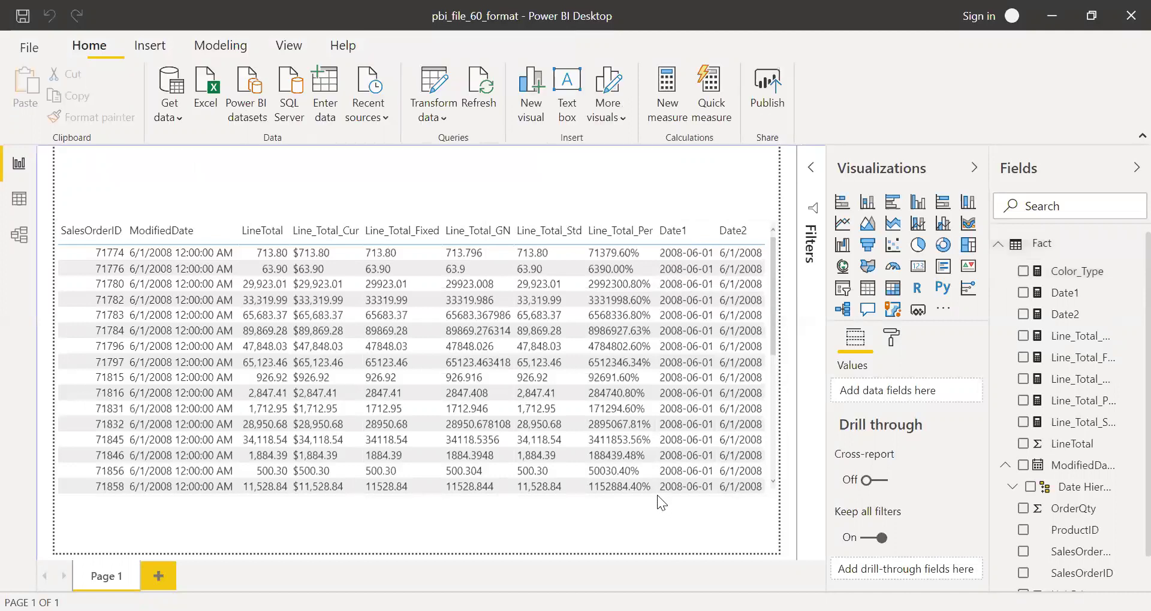
click(657, 495)
drag(1060, 281, 766, 310)
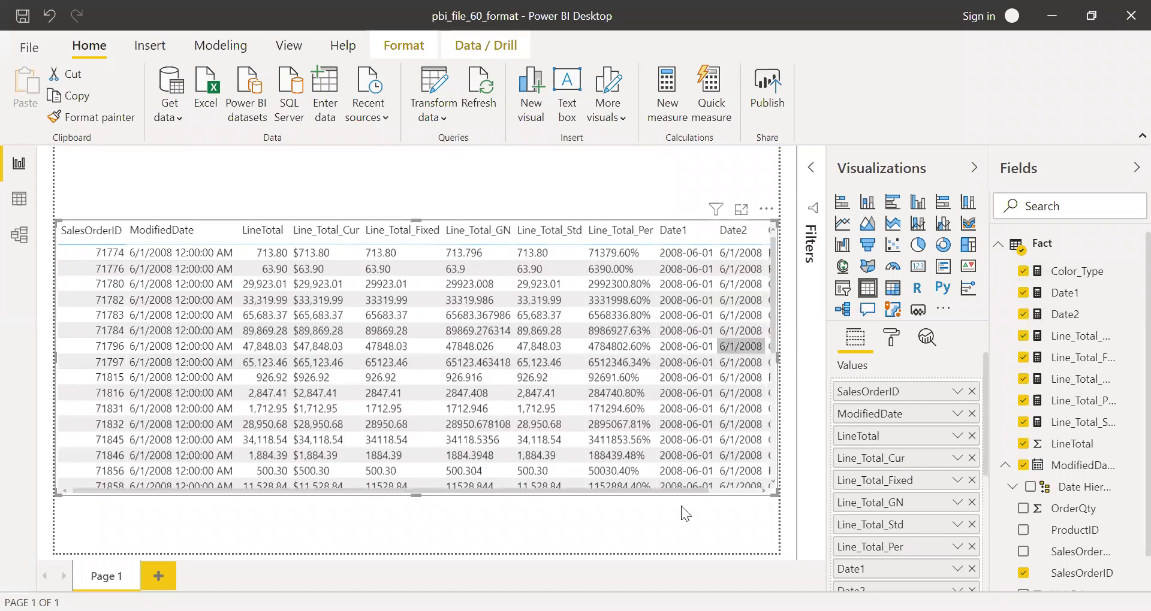
click(719, 487)
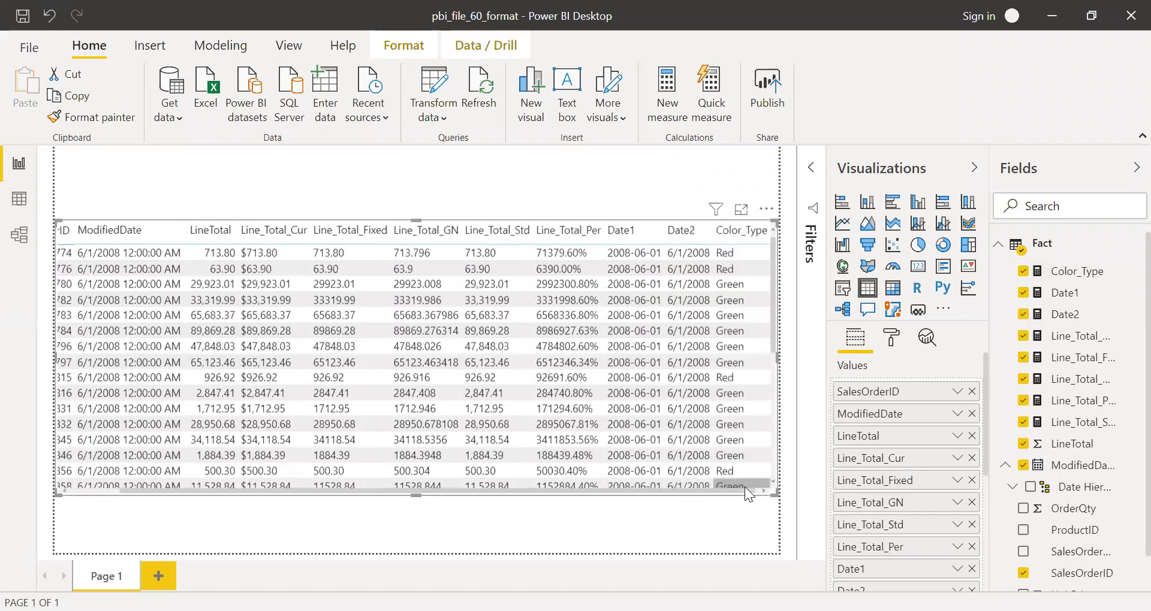
click(737, 507)
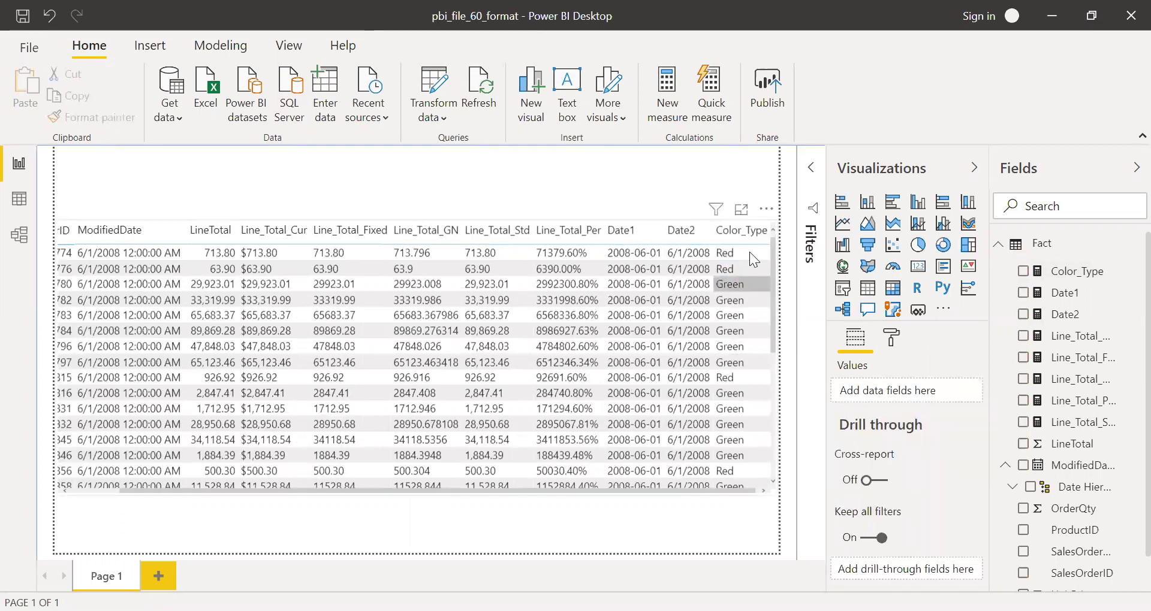
Step: Open the Color_Type formula and insert a copy of the SUM('Fact'[LineTotal])<1000,"Red" condition before "Green"
click(1072, 275)
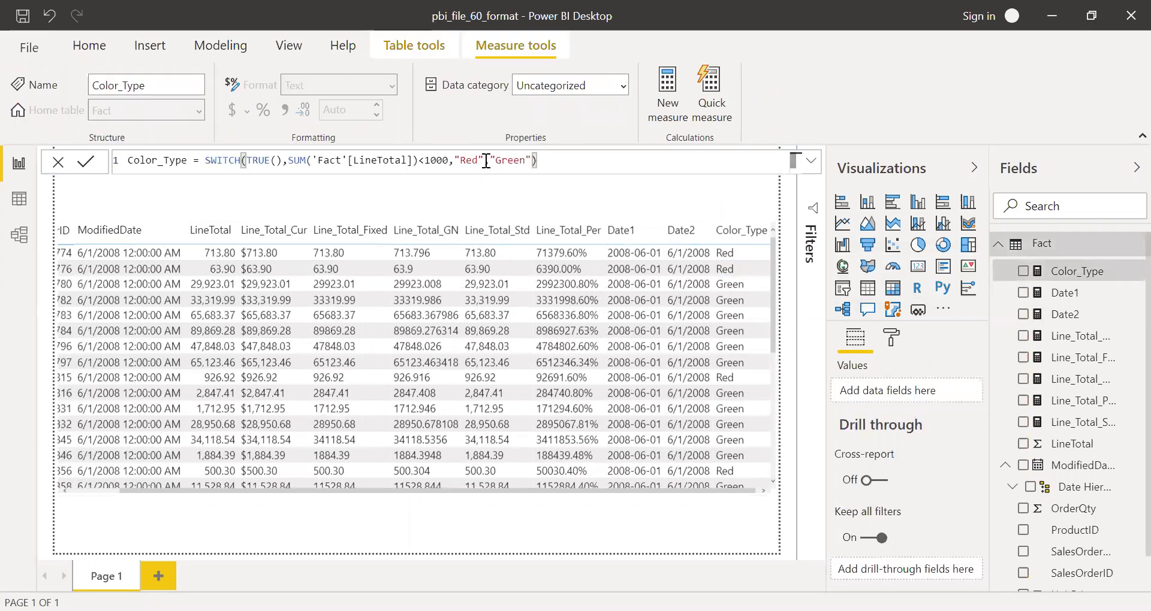
drag(488, 161, 288, 160)
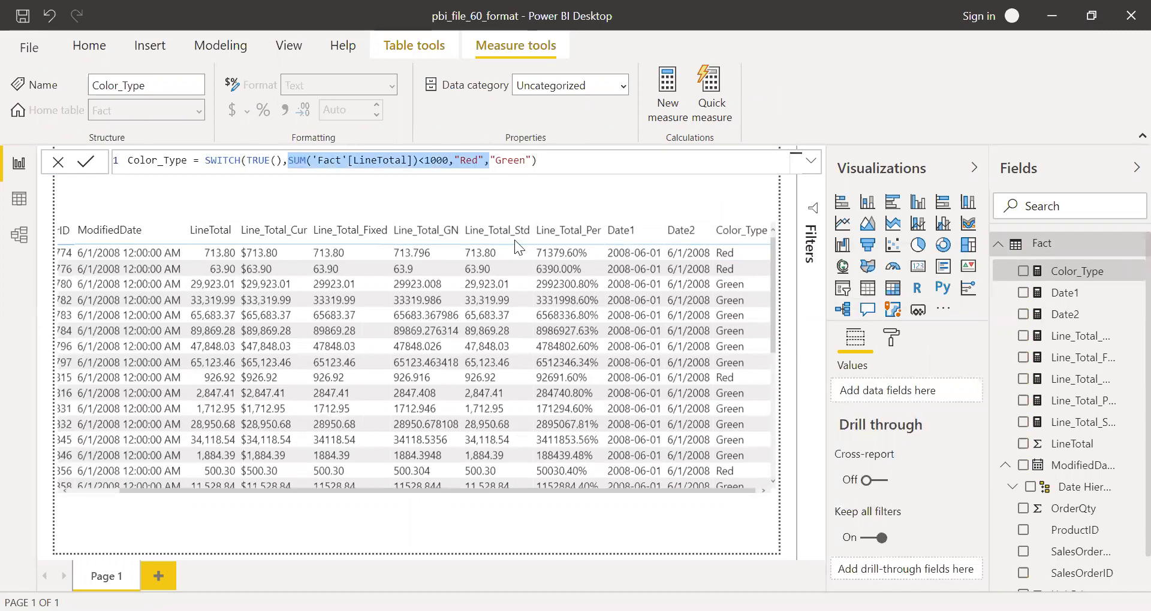
key(ctrl+c)
click(493, 160)
key(ctrl+v)
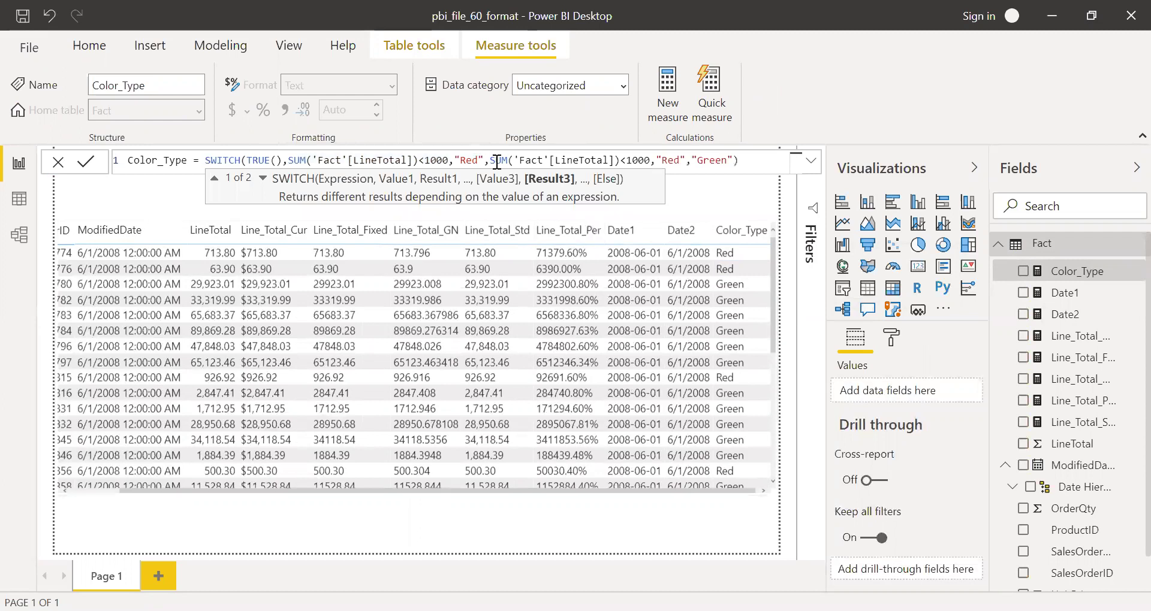
Step: Change the copied condition's threshold to 2000 and its result to "Yellow", then commit the Color_Type formula
click(634, 161)
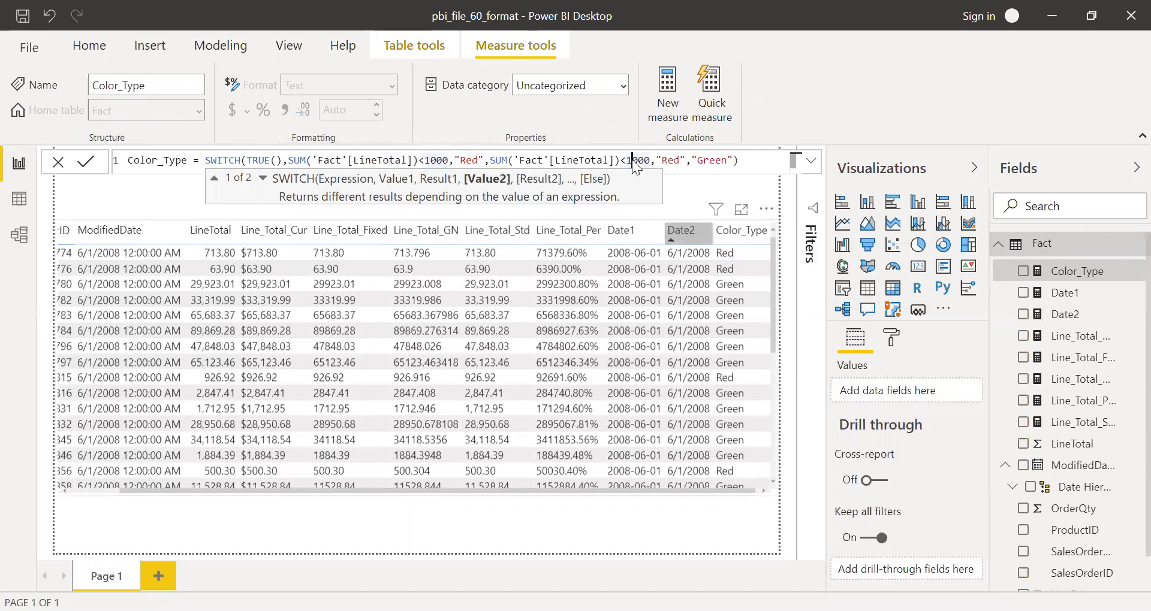
key(BackSpace)
text(2)
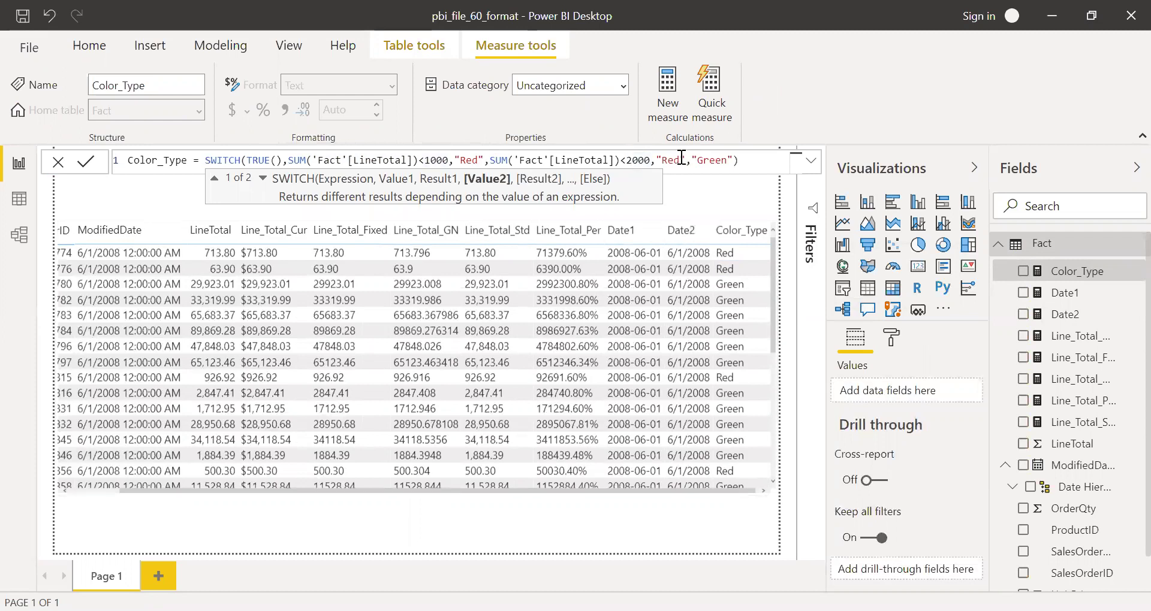
double_click(672, 160)
text(Yellow)
click(774, 167)
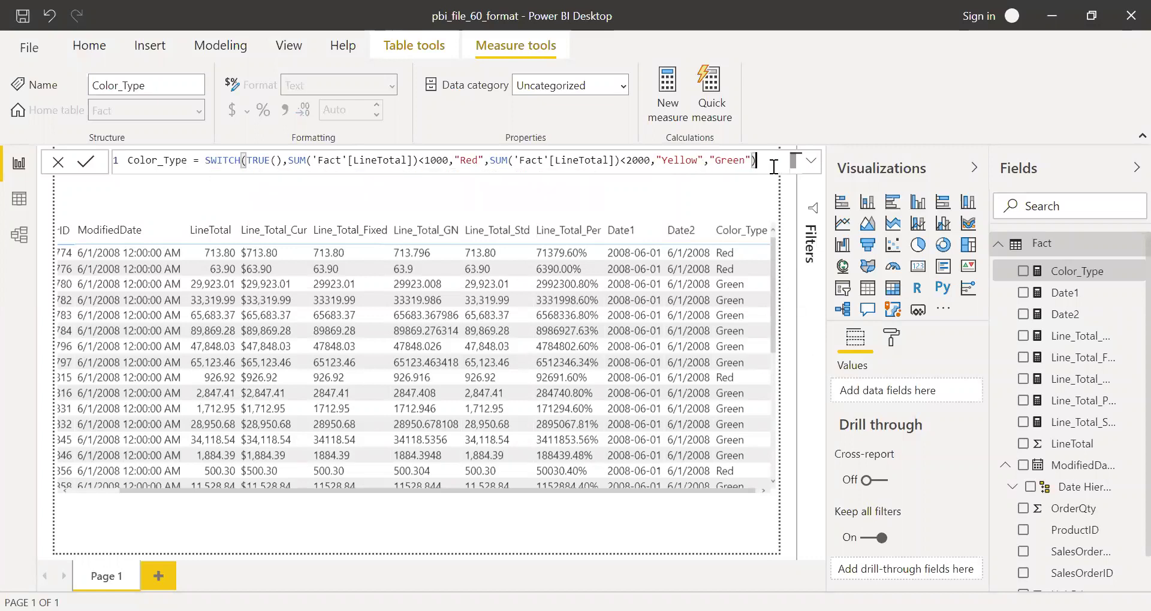
key(Return)
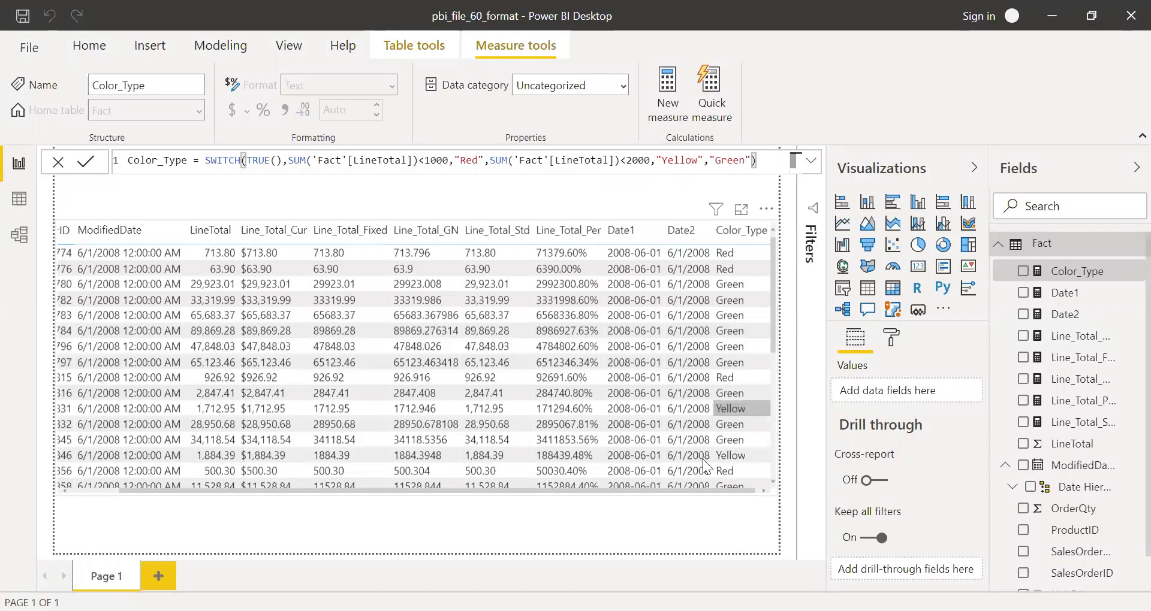
Step: Reopen the Color_Type formula and compare its conditions with the measure's values in the table visual
click(697, 510)
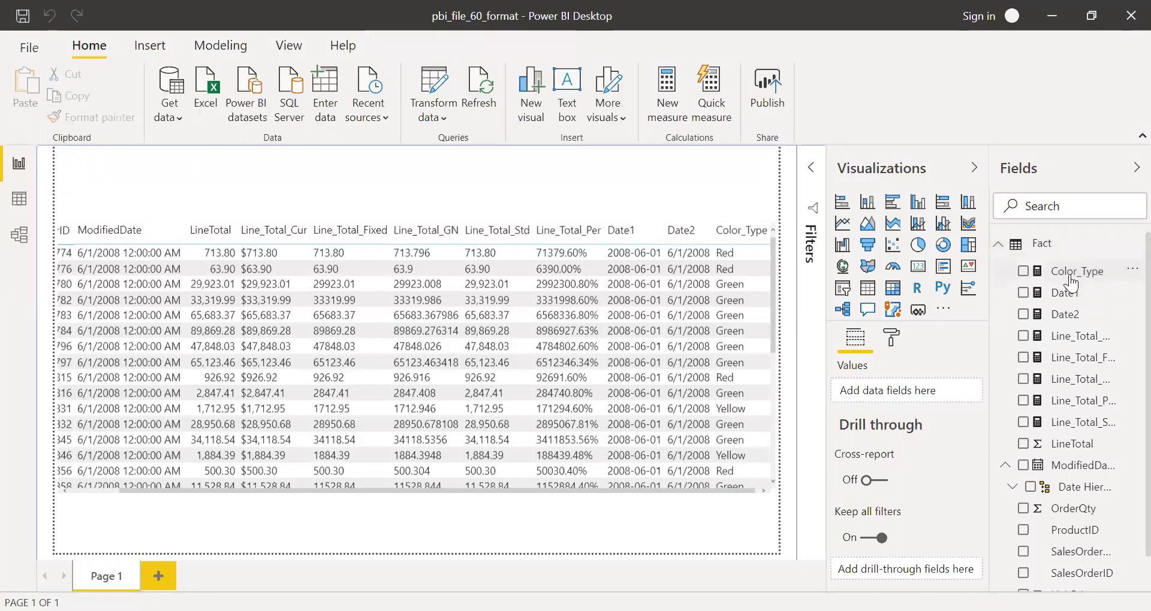
click(1072, 278)
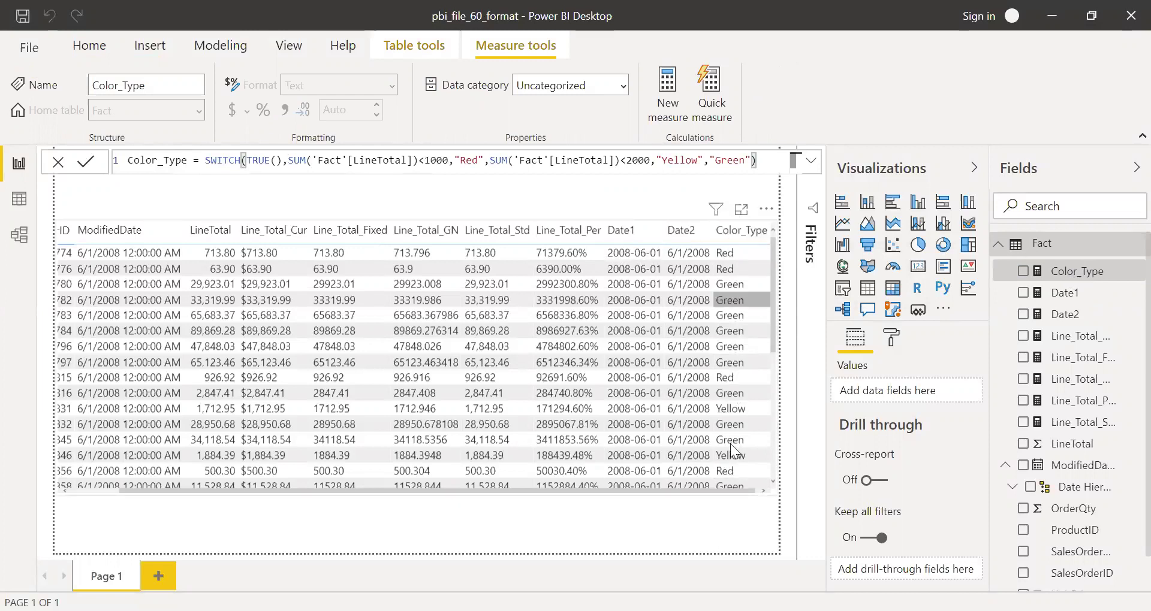
click(702, 522)
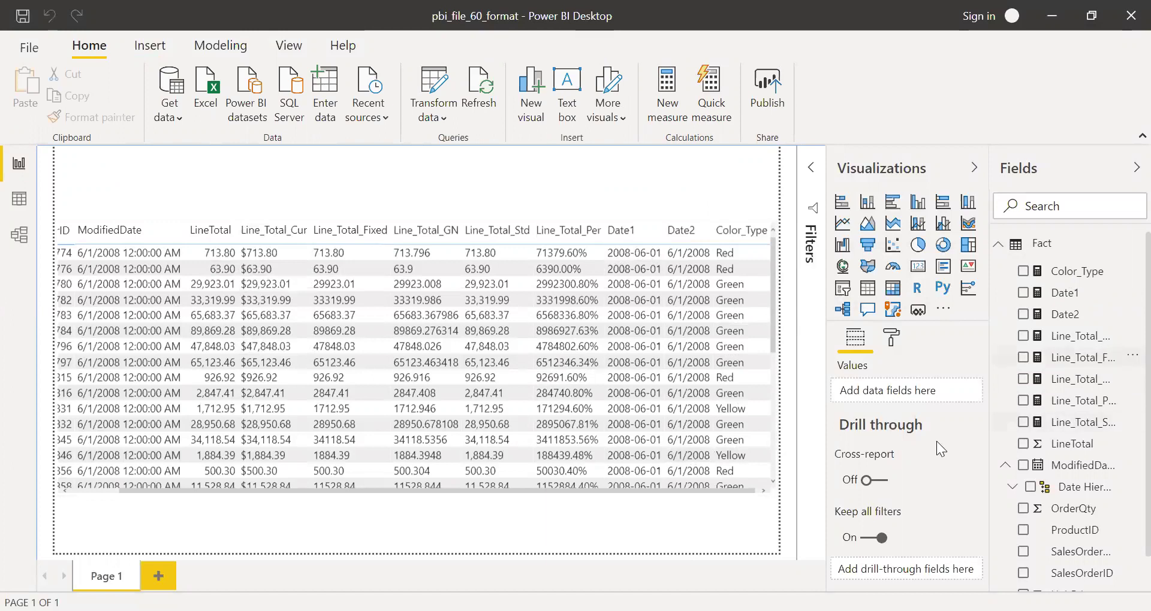
click(671, 493)
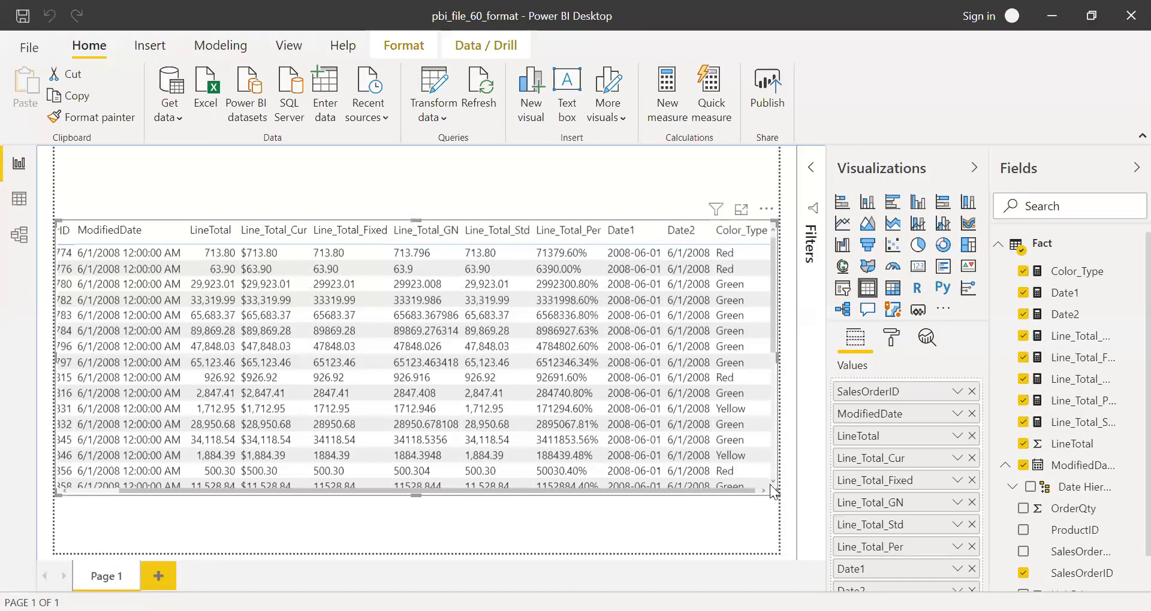
click(958, 460)
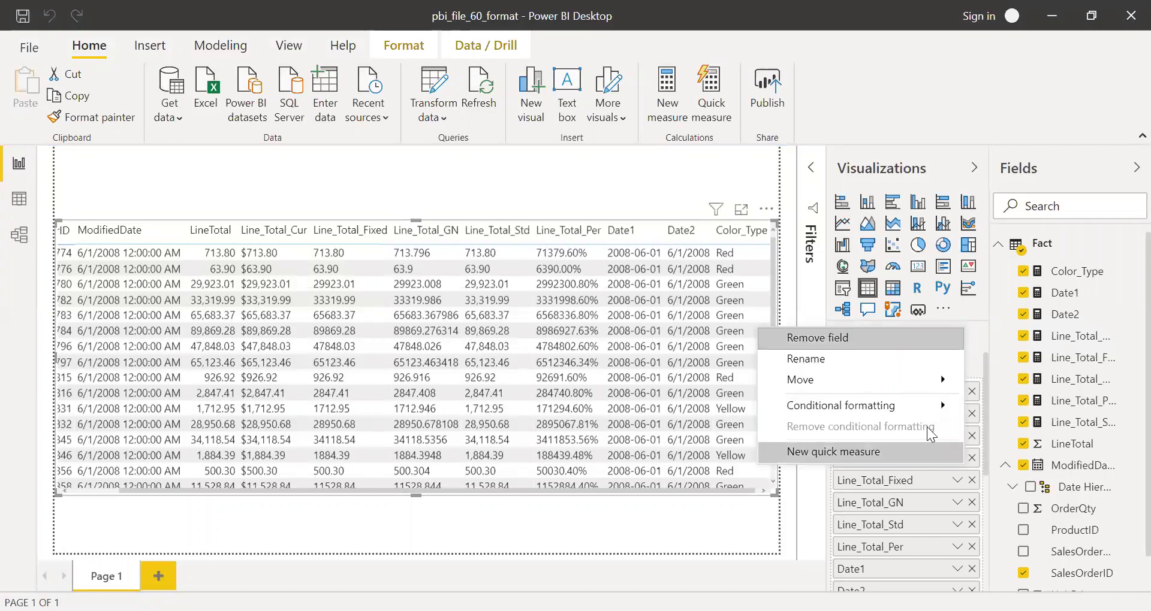
mouse_move(911, 410)
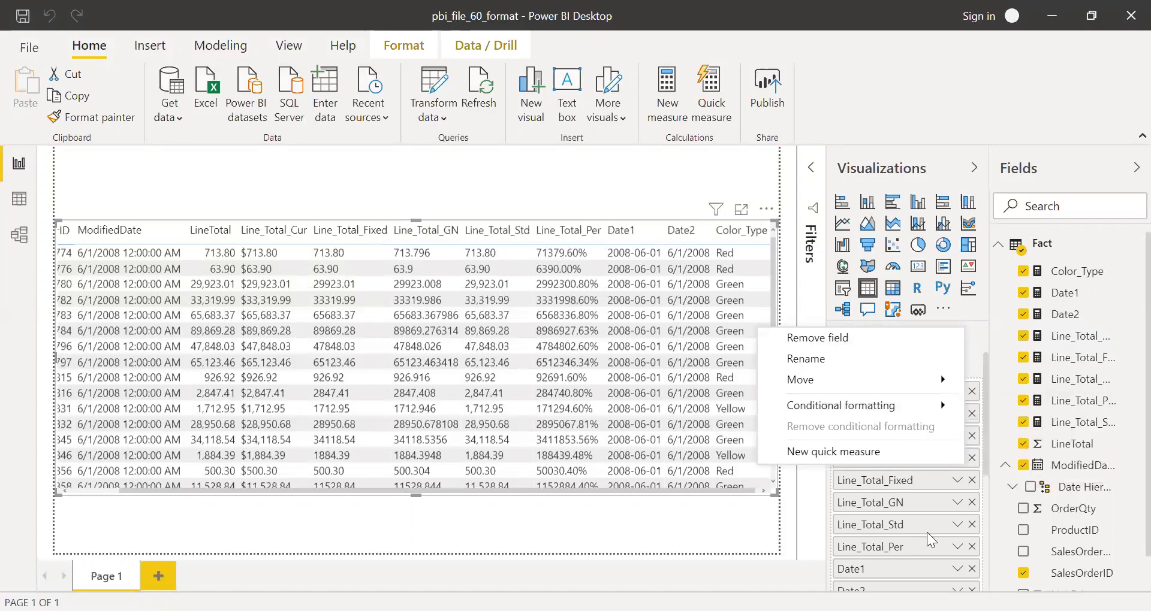
click(418, 487)
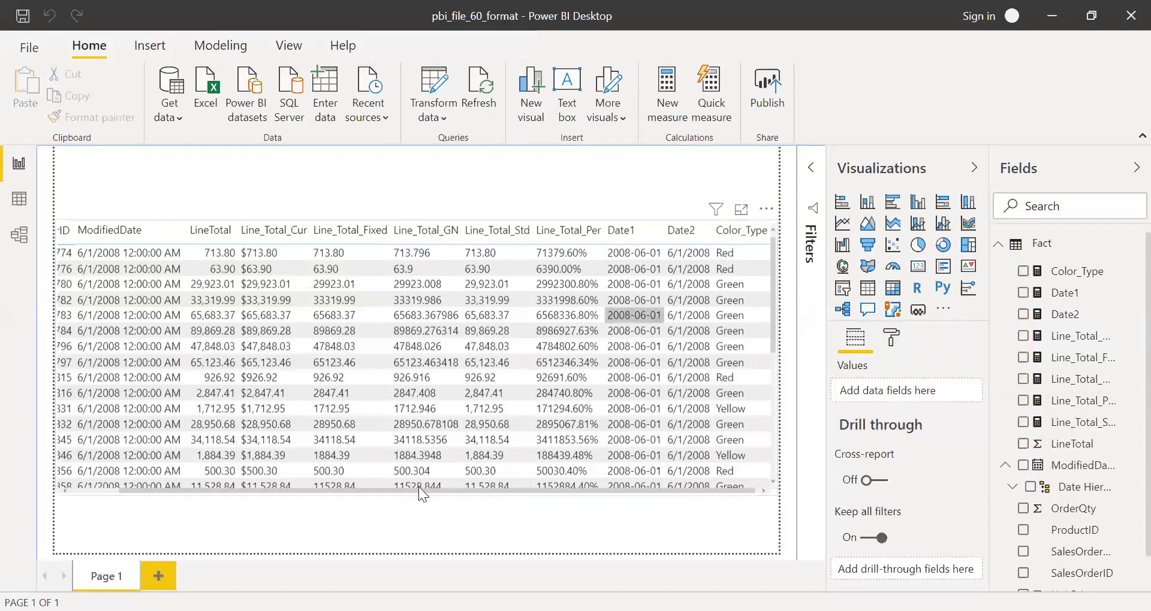
Step: Apply background color conditional formatting to Line_Total_Cur in the table visual, formatted by field value based on Color_Type, for values only
click(418, 492)
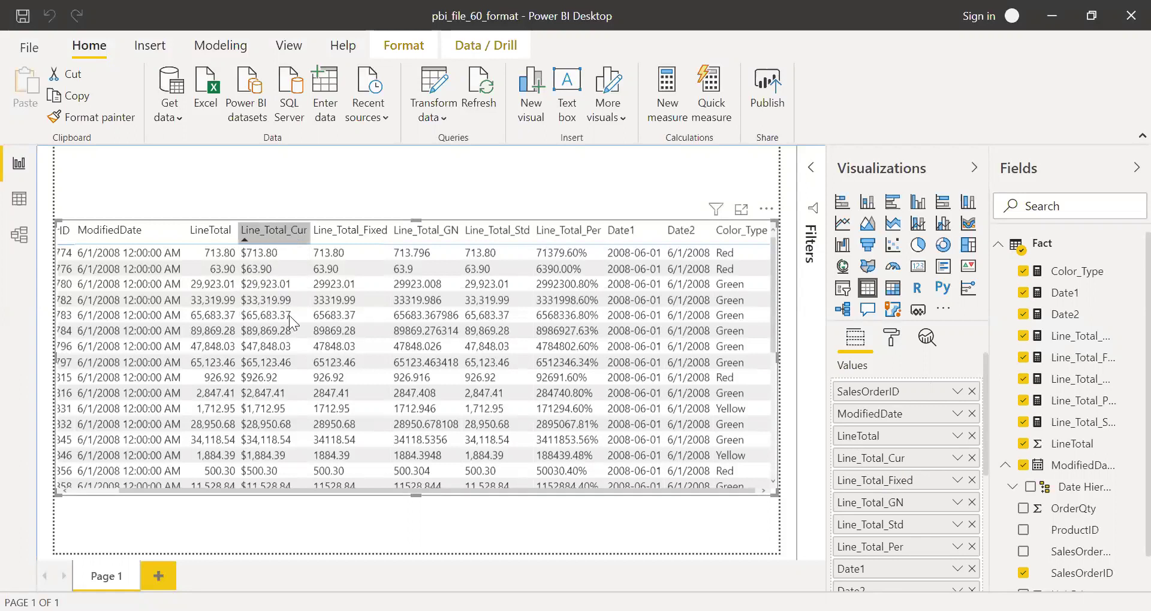
click(958, 461)
mouse_move(830, 406)
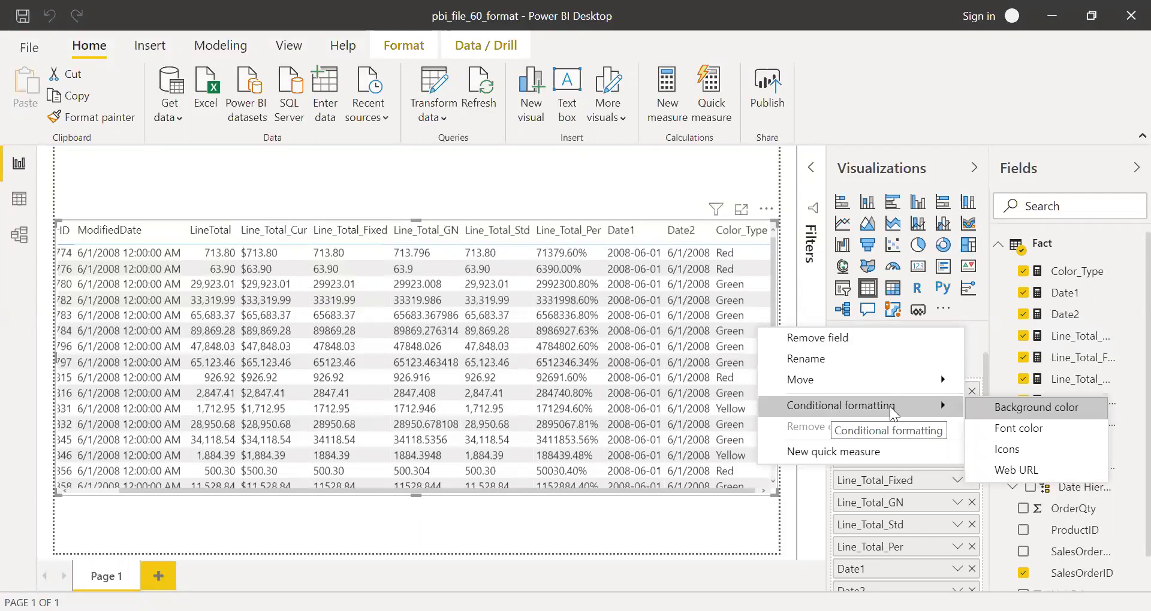
click(1010, 410)
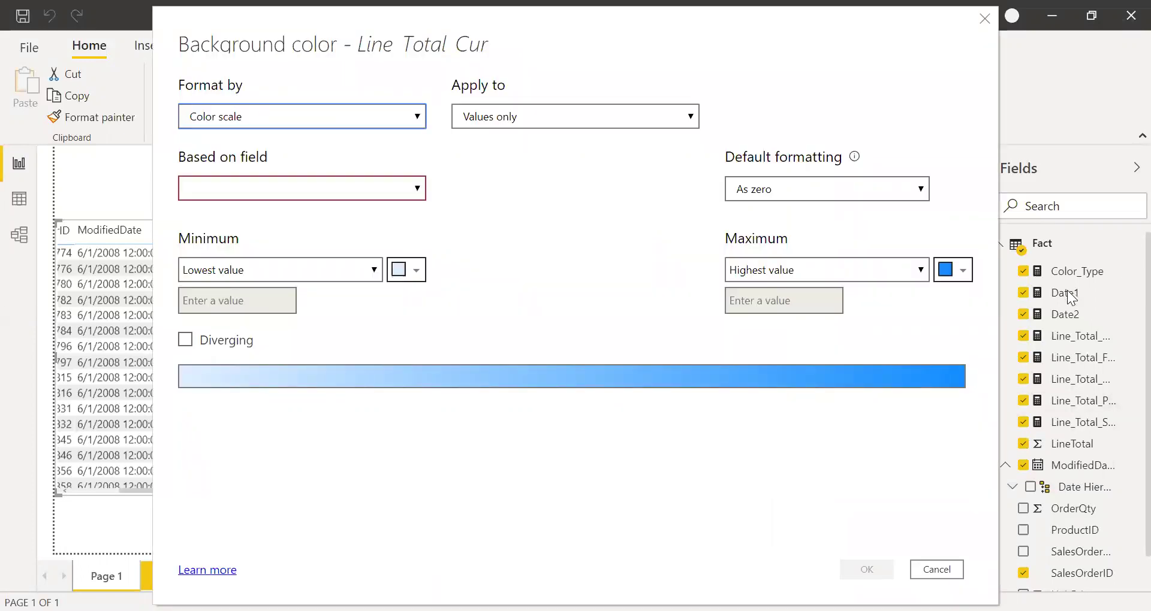
click(417, 117)
click(251, 173)
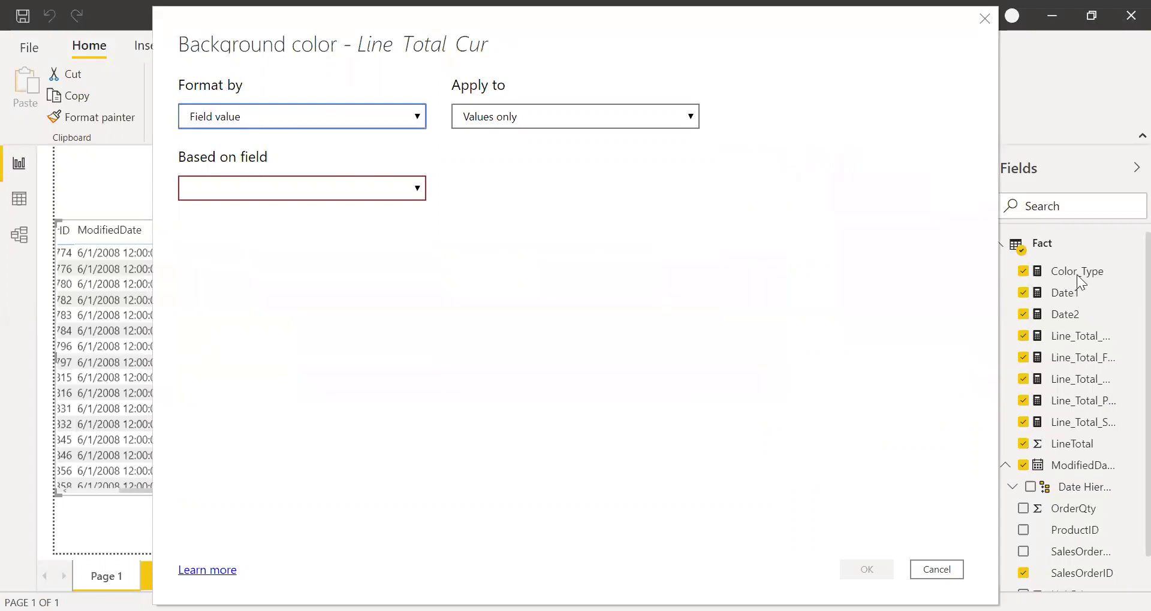
click(421, 188)
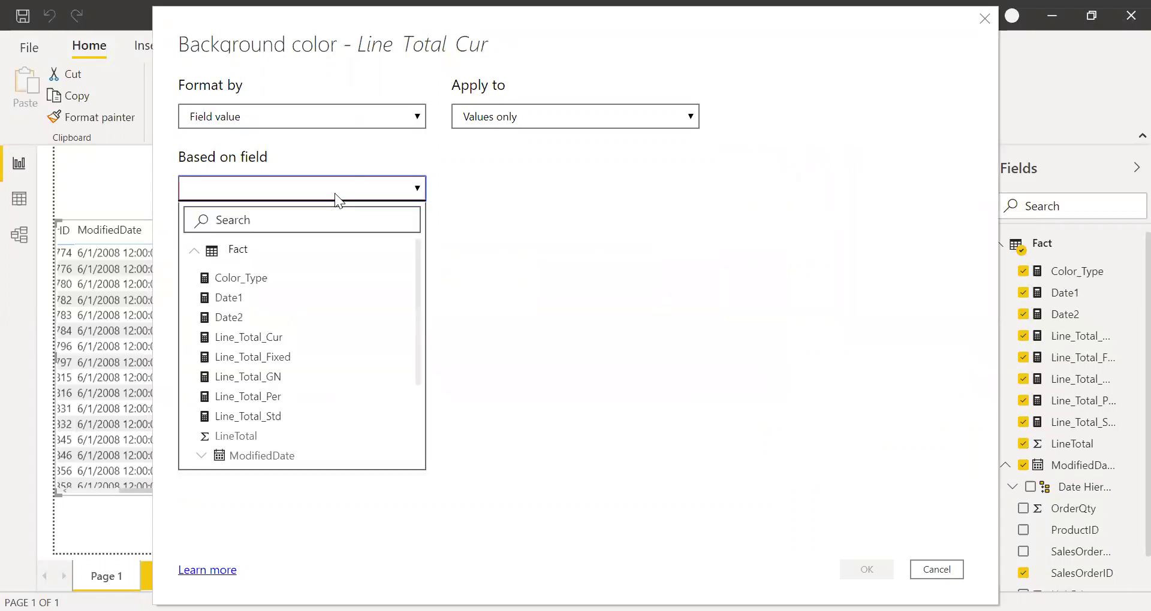
click(263, 280)
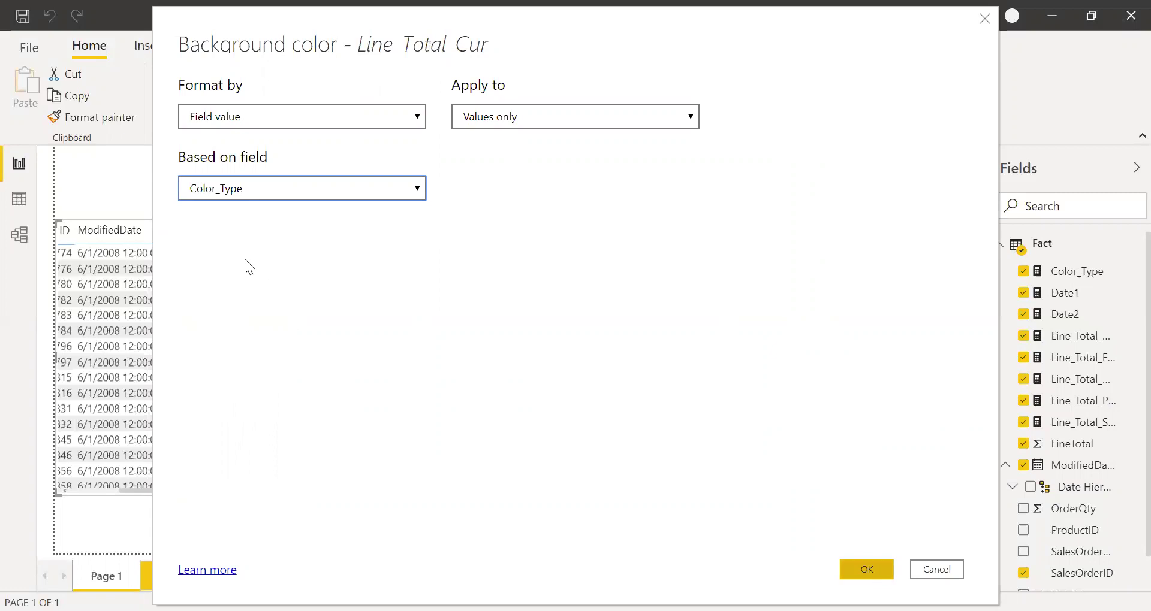
key(Return)
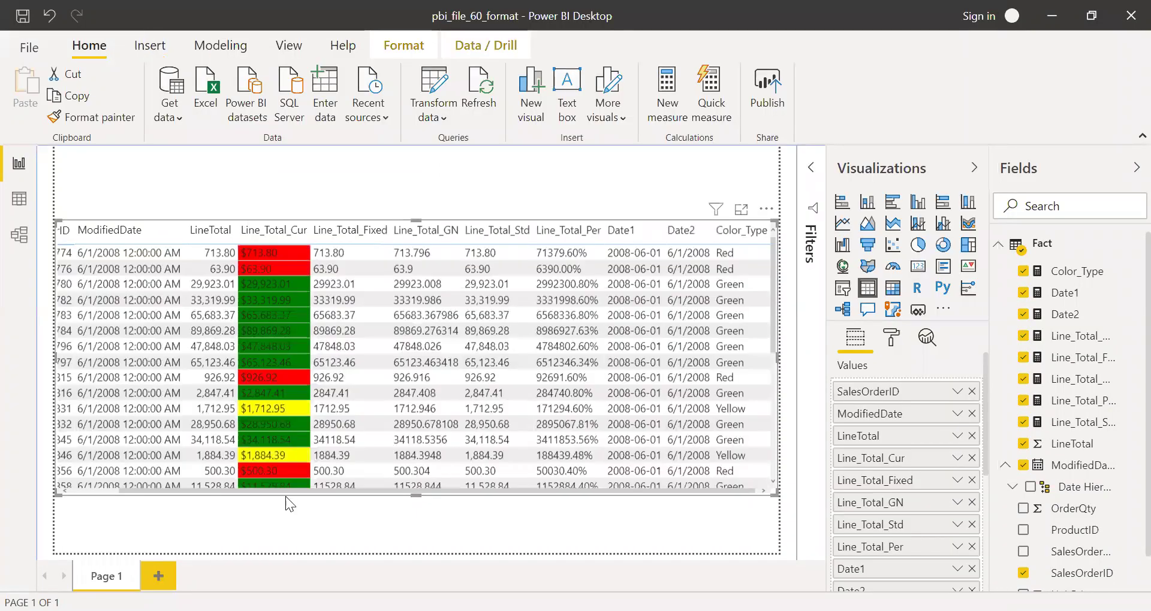
click(356, 532)
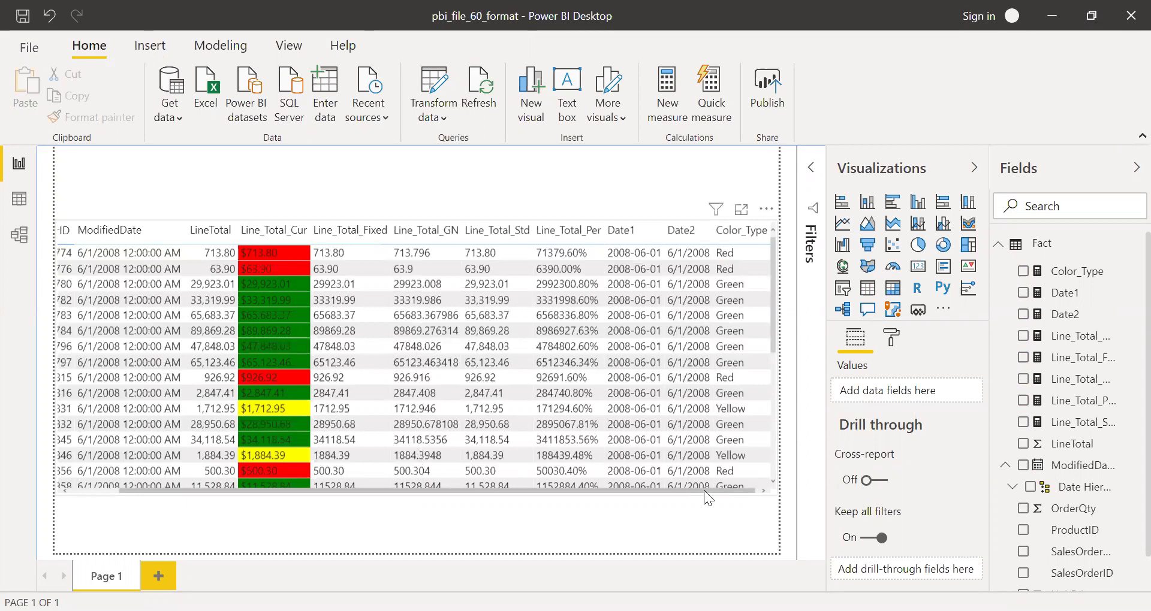
Step: Review the Color_Type formula's "Red", "Yellow" and "Green" conditions against the coloured Line_Total_Cur column, then close the formula
click(1076, 276)
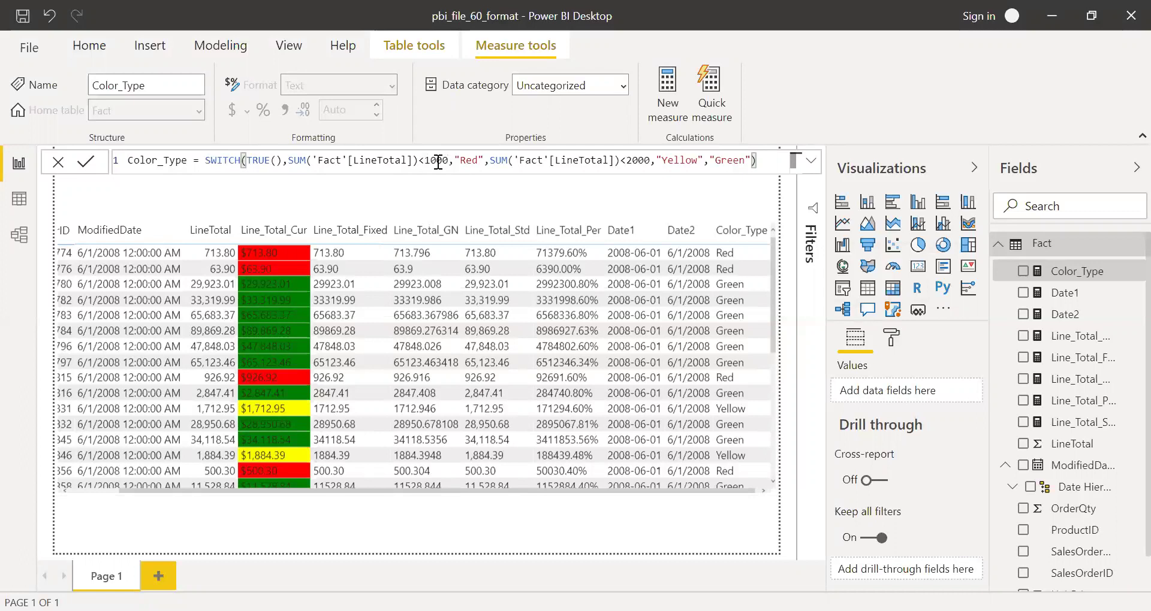
drag(485, 162, 314, 158)
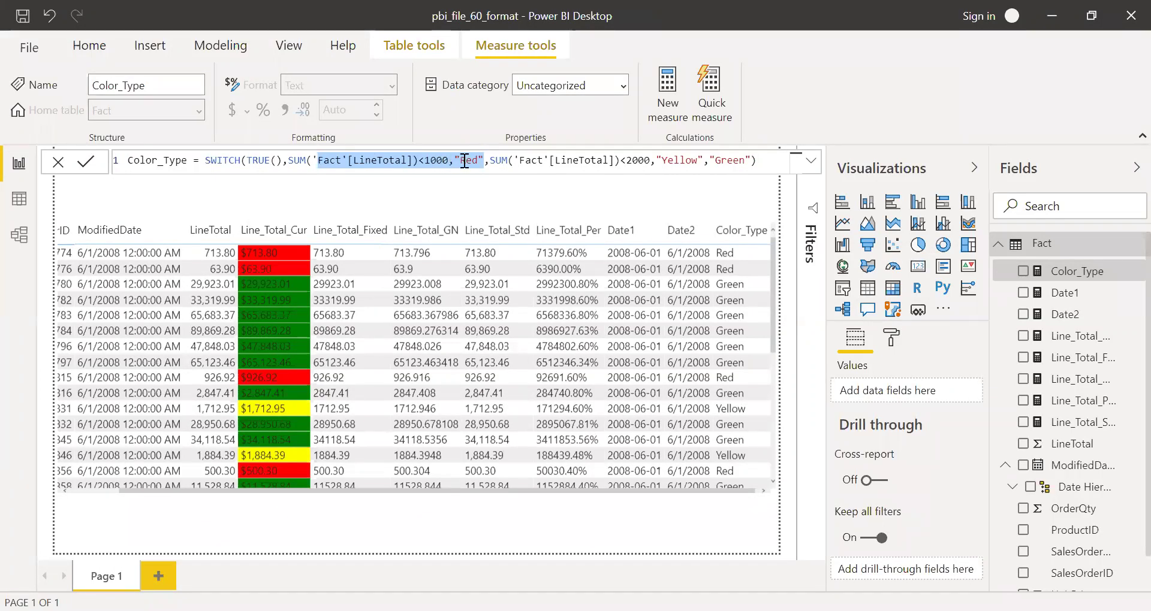
drag(654, 161, 489, 159)
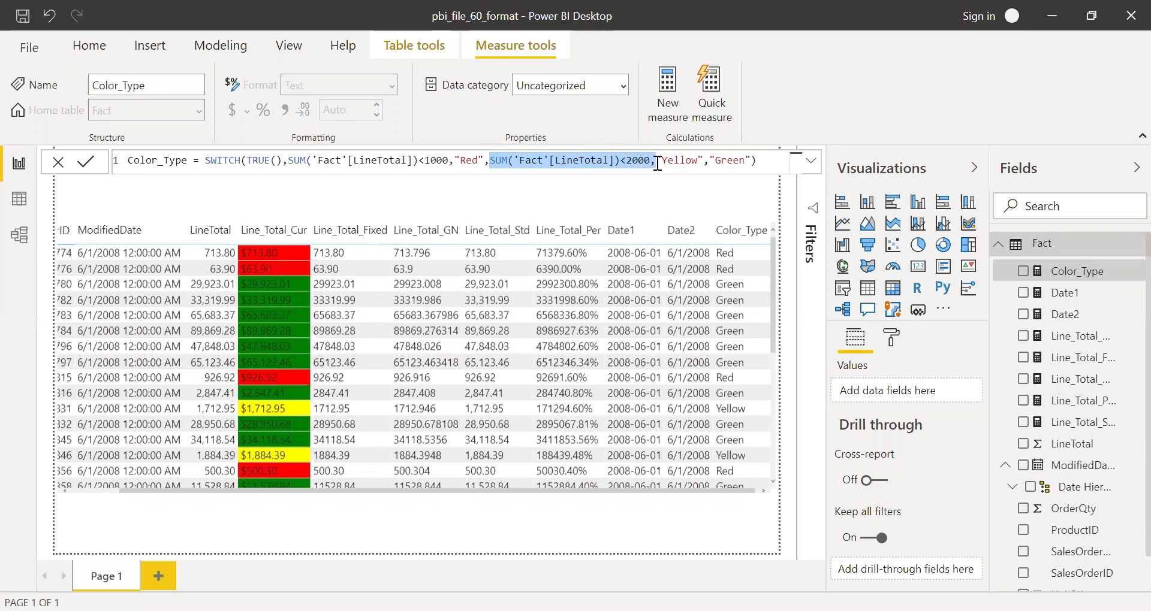
click(752, 161)
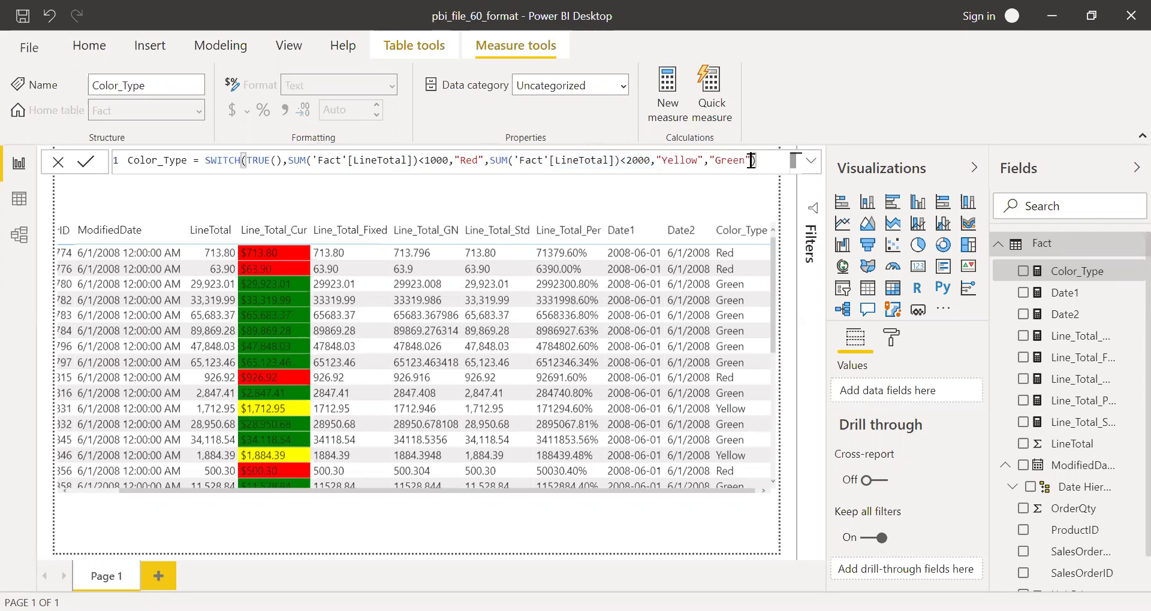
click(447, 519)
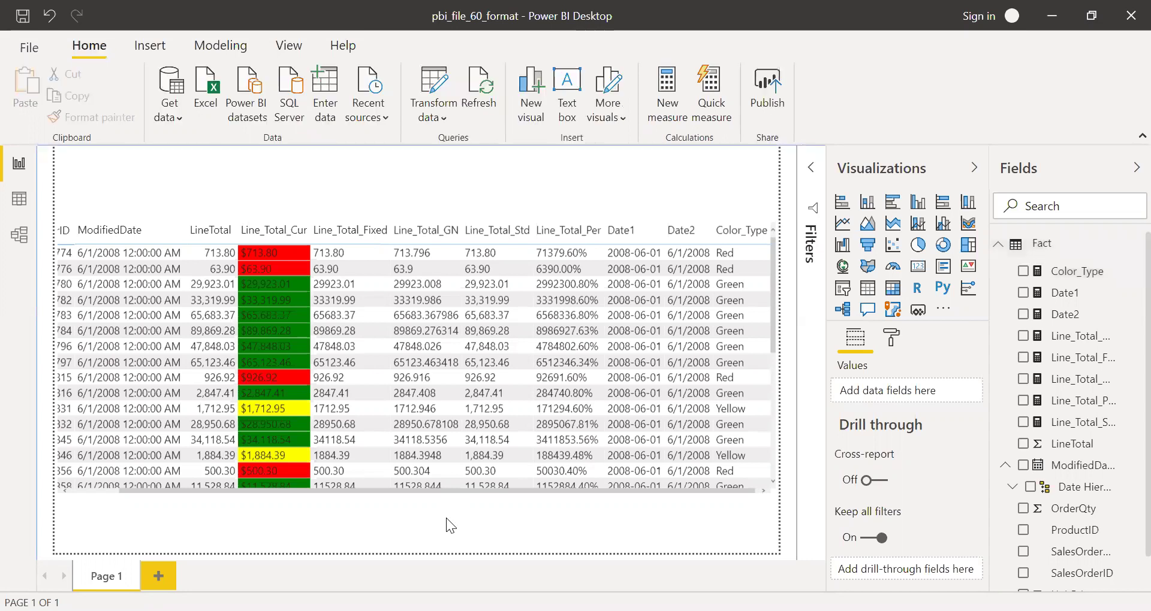